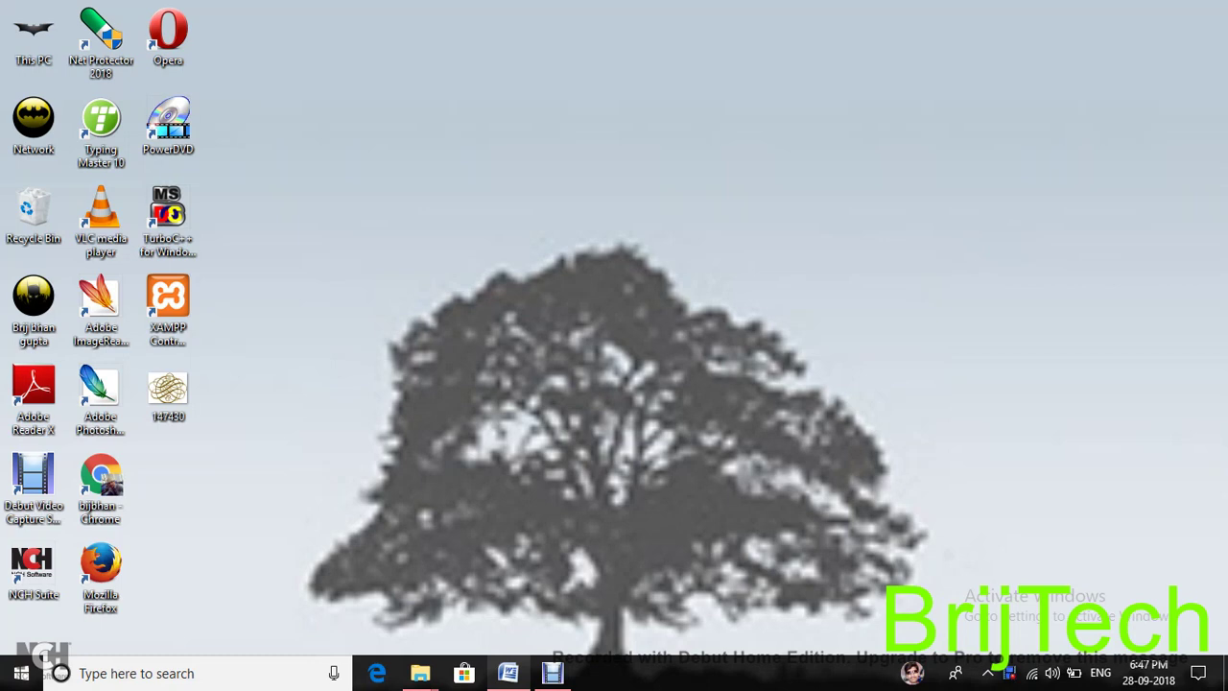
- Refresh the desktop and bring the certificate document back into view
{"action": "left_click", "coordinate": [507, 673]}
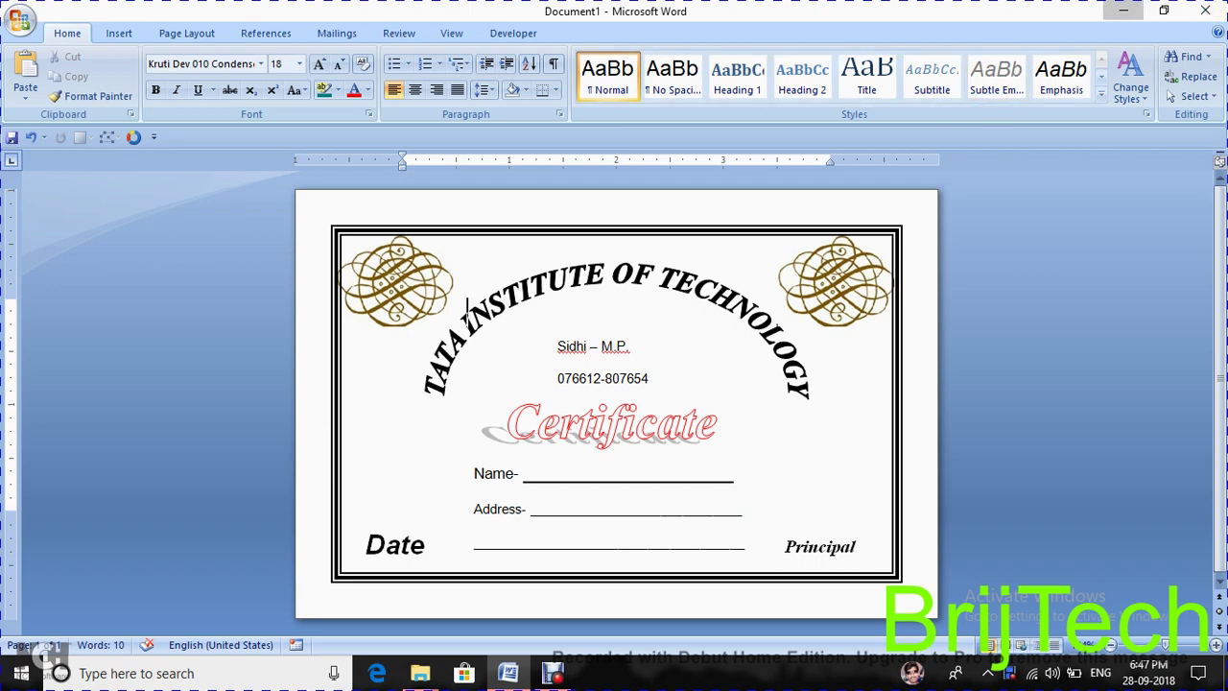
{"action": "left_click", "coordinate": [1124, 10]}
{"action": "right_click", "coordinate": [782, 158]}
{"action": "left_click", "coordinate": [830, 210]}
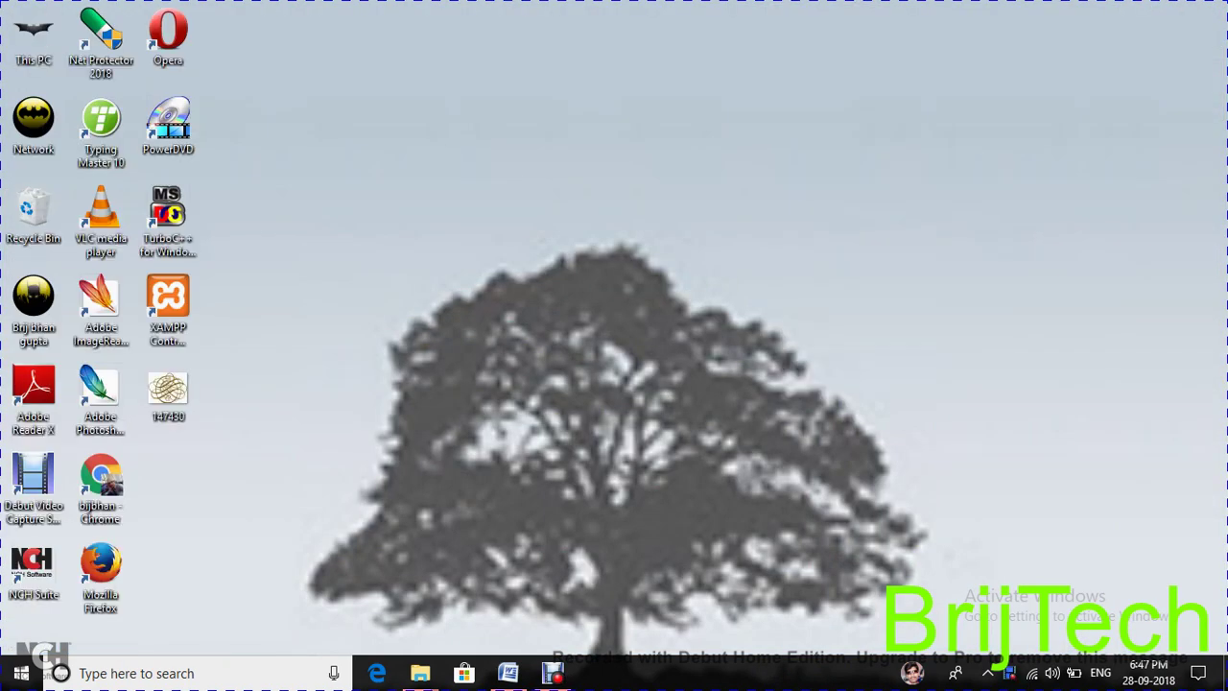
{"action": "key", "text": "alt+Tab"}
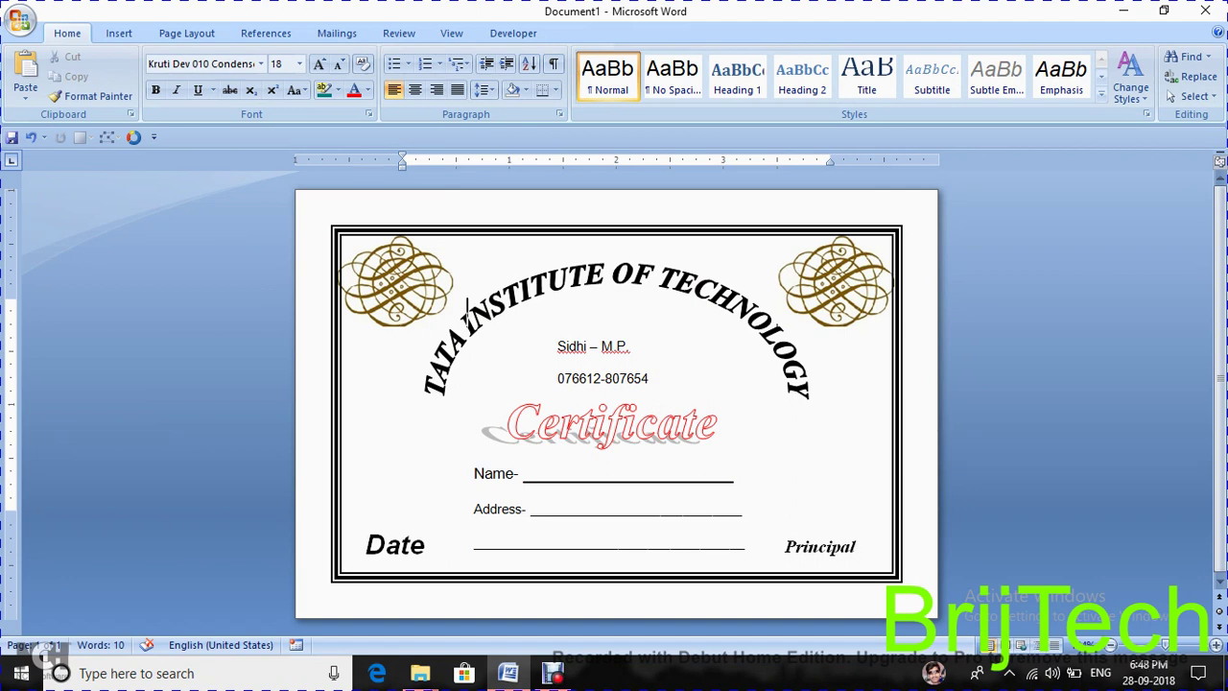
- Create a new blank document
{"action": "left_click", "coordinate": [19, 19]}
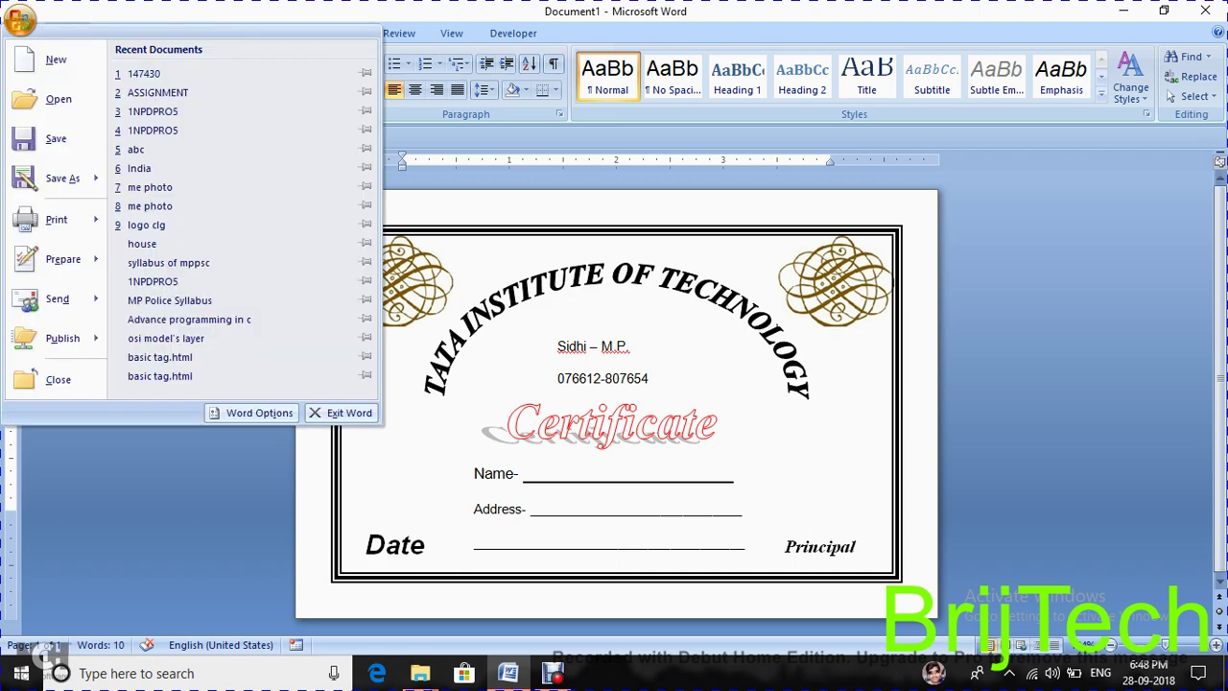
{"action": "left_click", "coordinate": [56, 59]}
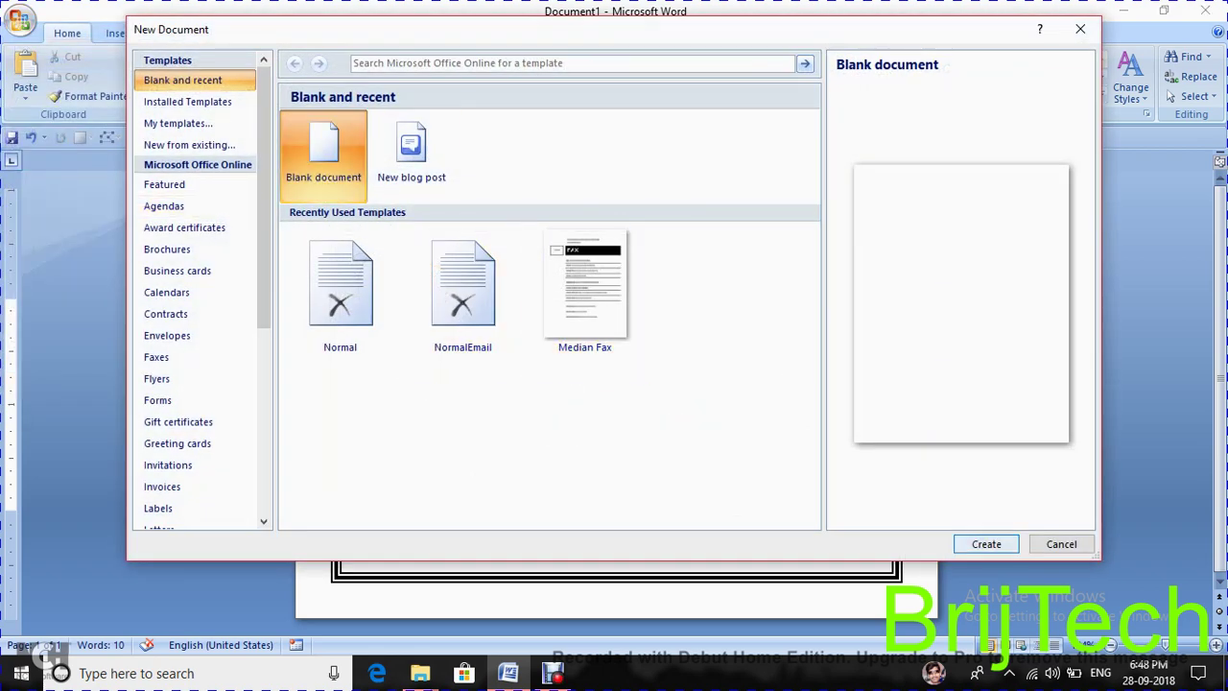
{"action": "left_click", "coordinate": [986, 544]}
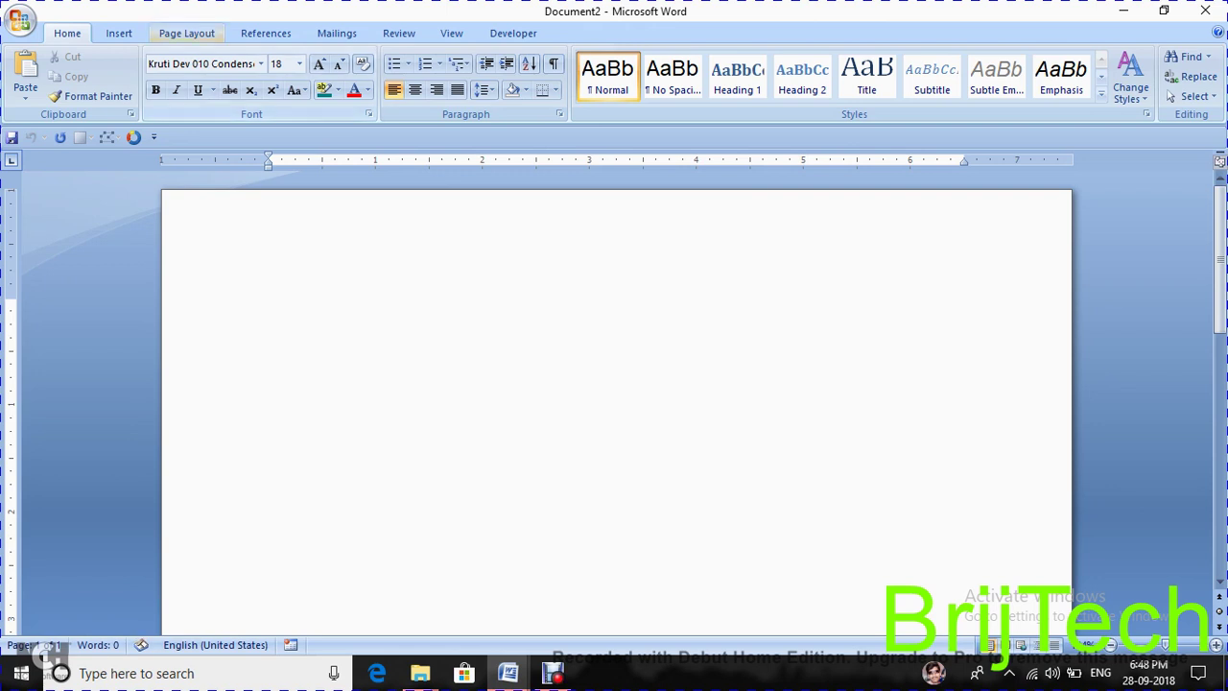
- Set a custom paper size of 6 inches wide by 4 inches high
{"action": "left_click", "coordinate": [187, 32]}
{"action": "left_click", "coordinate": [236, 77]}
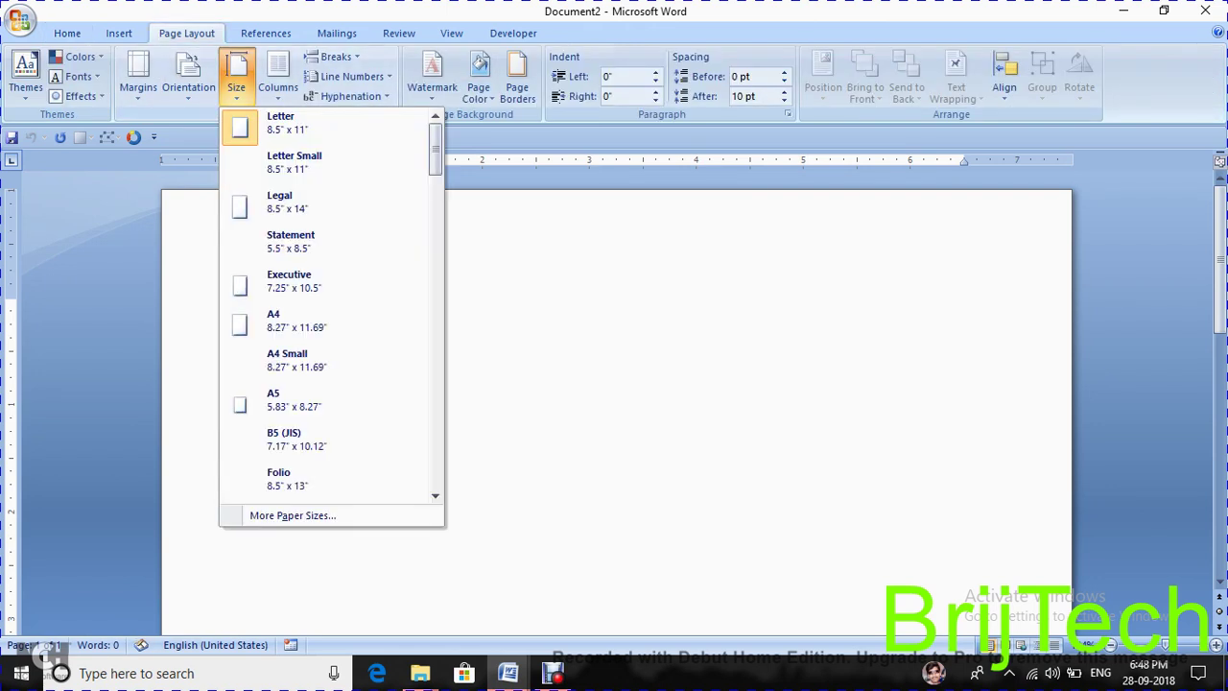
{"action": "left_click", "coordinate": [292, 516]}
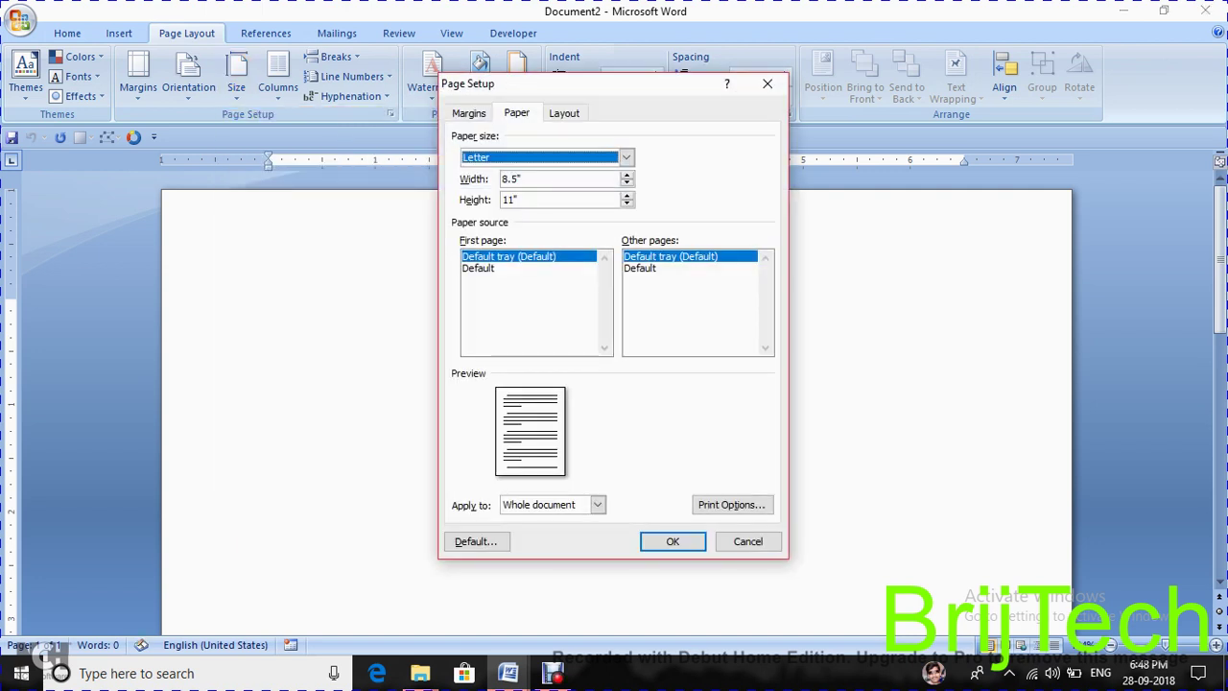
{"action": "left_click", "coordinate": [626, 183]}
{"action": "key", "text": "Down"}
{"action": "key", "text": "Down"}
{"action": "key", "text": "Down"}
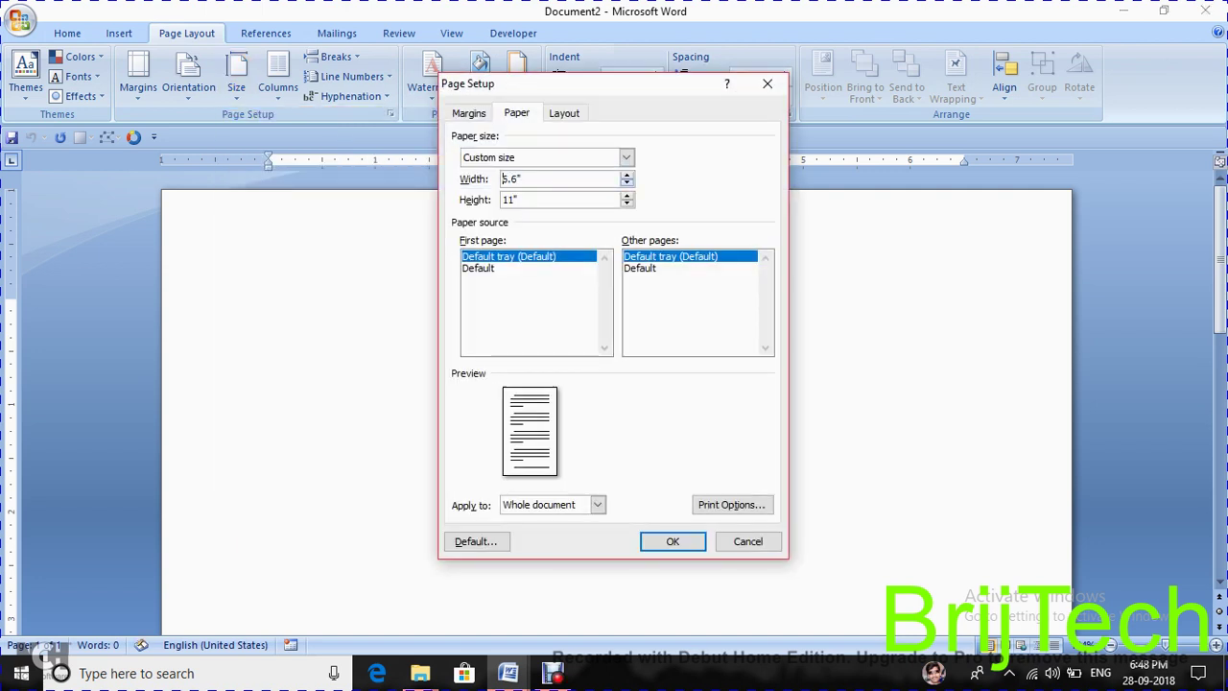
{"action": "key", "text": "Up"}
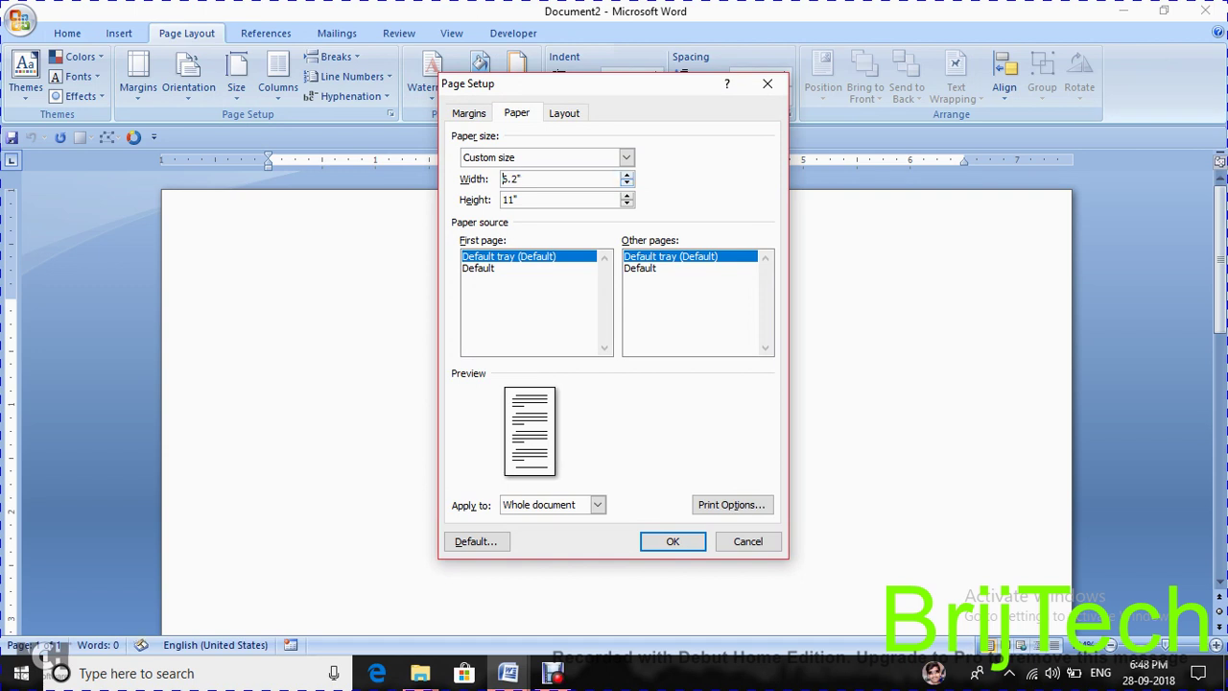
{"action": "key", "text": "Up"}
{"action": "key", "text": "Up"}
{"action": "key", "text": "Up"}
{"action": "key", "text": "Up"}
{"action": "key", "text": "Up"}
{"action": "key", "text": "Up"}
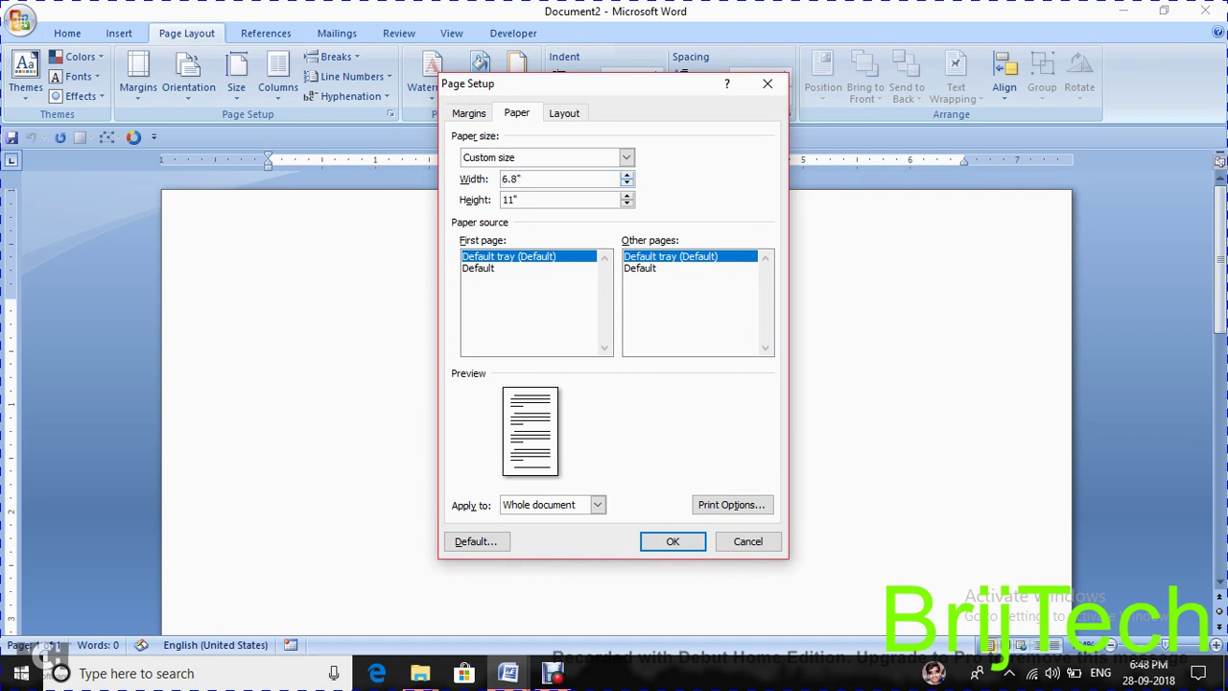
{"action": "key", "text": "Down"}
{"action": "key", "text": "Down"}
{"action": "key", "text": "Down"}
{"action": "key", "text": "Down"}
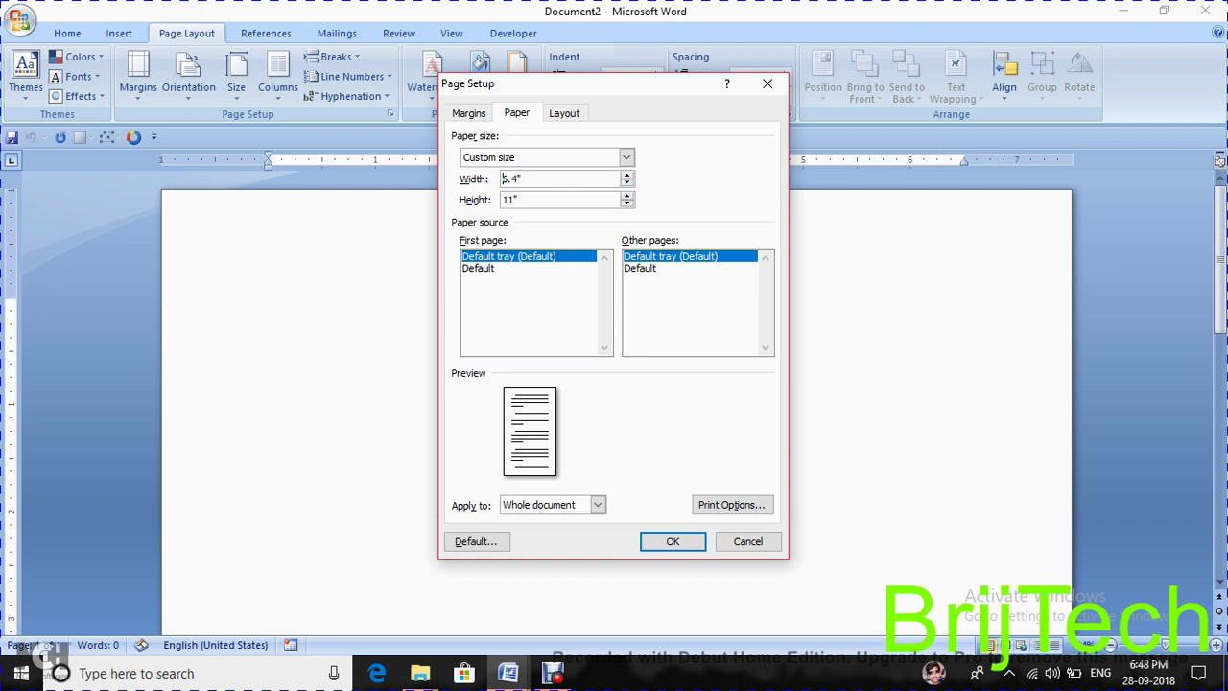
{"action": "key", "text": "Down"}
{"action": "key", "text": "Down"}
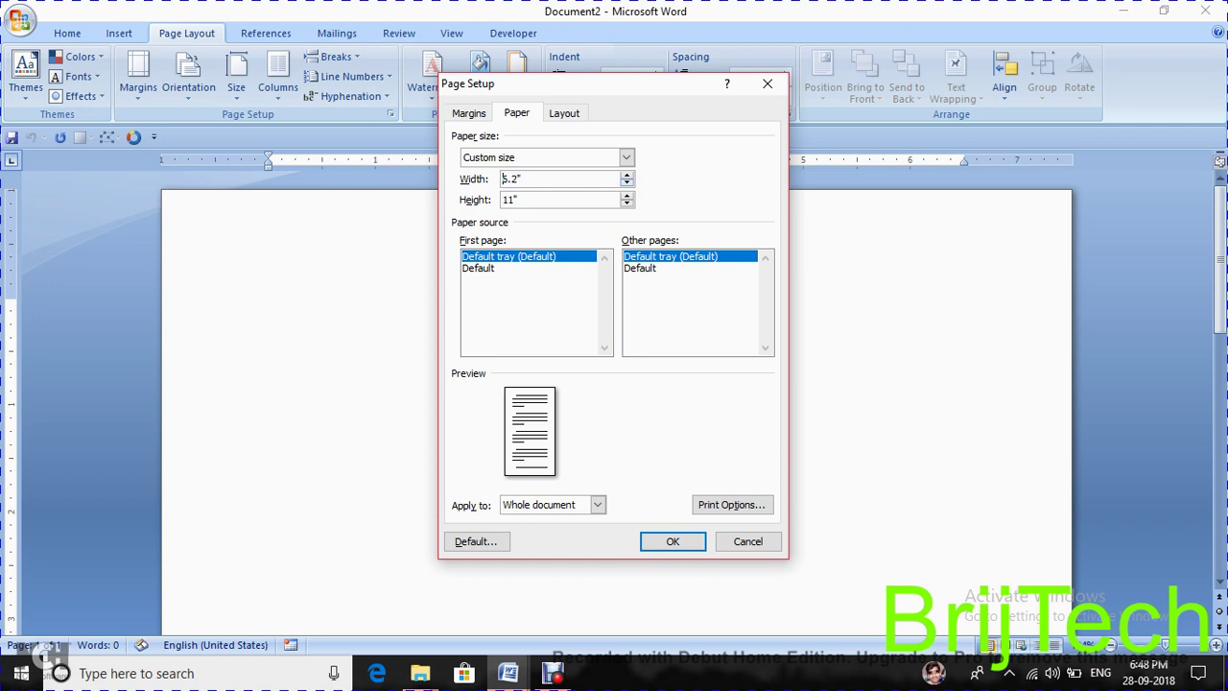
{"action": "key", "text": "Down"}
{"action": "key", "text": "Down"}
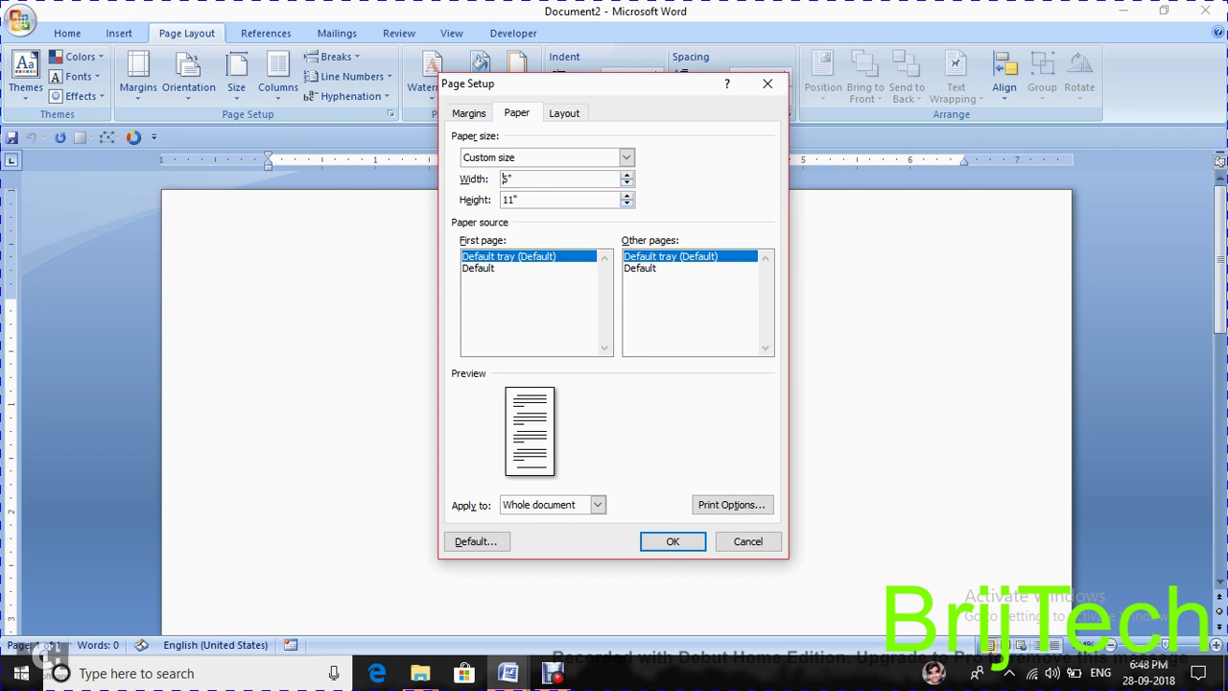
{"action": "key", "text": "Up"}
{"action": "key", "text": "Up"}
{"action": "key", "text": "Up"}
{"action": "key", "text": "Tab"}
{"action": "key", "text": "Down"}
{"action": "key", "text": "Down"}
{"action": "key", "text": "Down"}
{"action": "key", "text": "Down"}
{"action": "key", "text": "Down"}
{"action": "key", "text": "Down"}
{"action": "key", "text": "Down"}
{"action": "key", "text": "Down"}
{"action": "key", "text": "Down"}
{"action": "key", "text": "Down"}
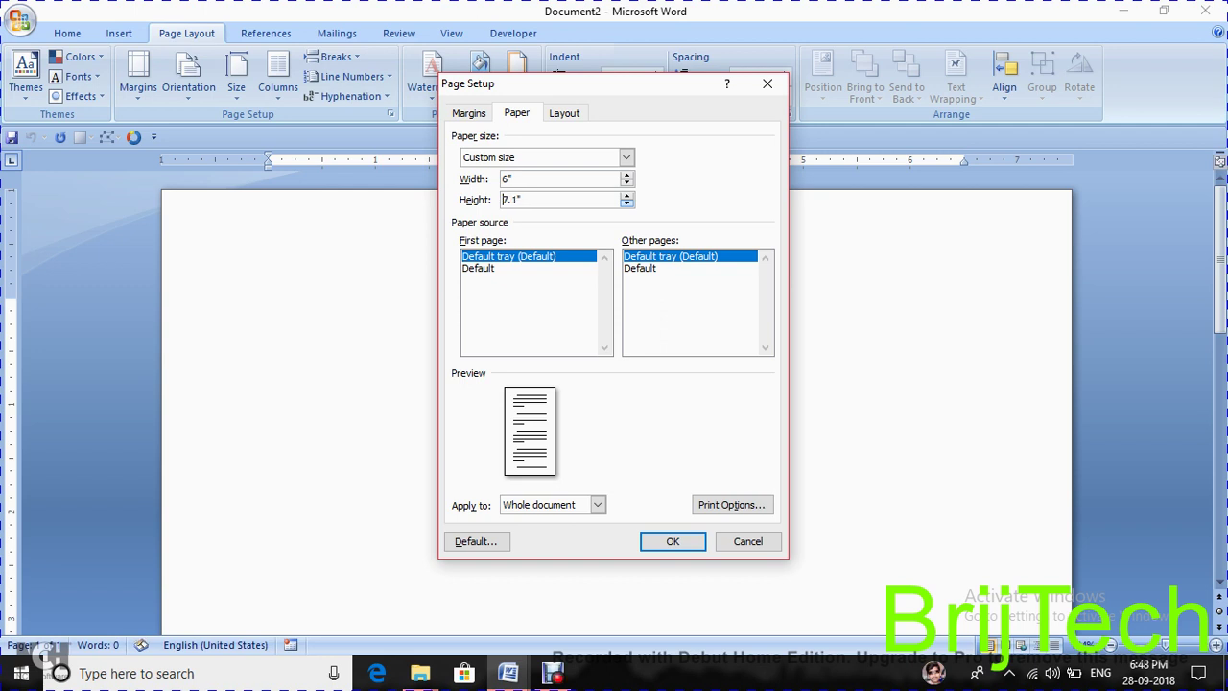
{"action": "key", "text": "Down"}
{"action": "key", "text": "Down"}
{"action": "key", "text": "Down"}
{"action": "key", "text": "Down"}
{"action": "key", "text": "Down"}
{"action": "key", "text": "Down"}
{"action": "key", "text": "Down"}
{"action": "key", "text": "Down"}
{"action": "key", "text": "Down"}
{"action": "key", "text": "Down"}
{"action": "key", "text": "Down"}
{"action": "key", "text": "Down"}
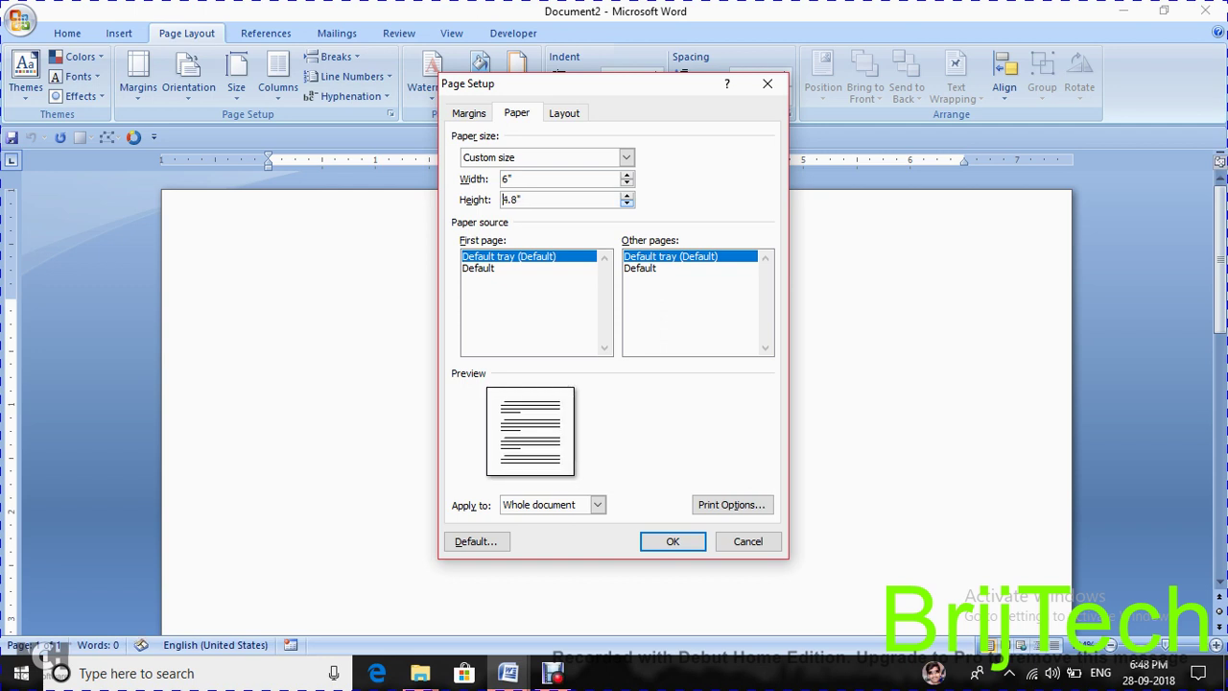
{"action": "key", "text": "Down"}
{"action": "key", "text": "Down"}
{"action": "key", "text": "Down"}
{"action": "key", "text": "Up"}
{"action": "key", "text": "Up"}
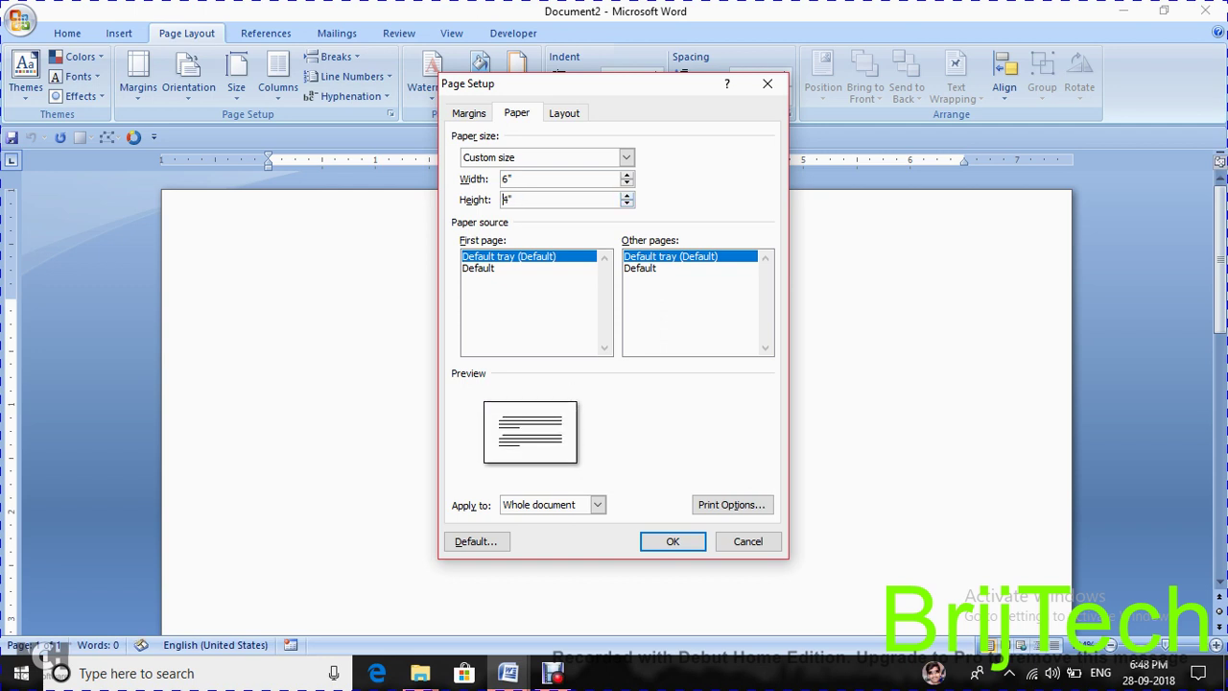
{"action": "key", "text": "Return"}
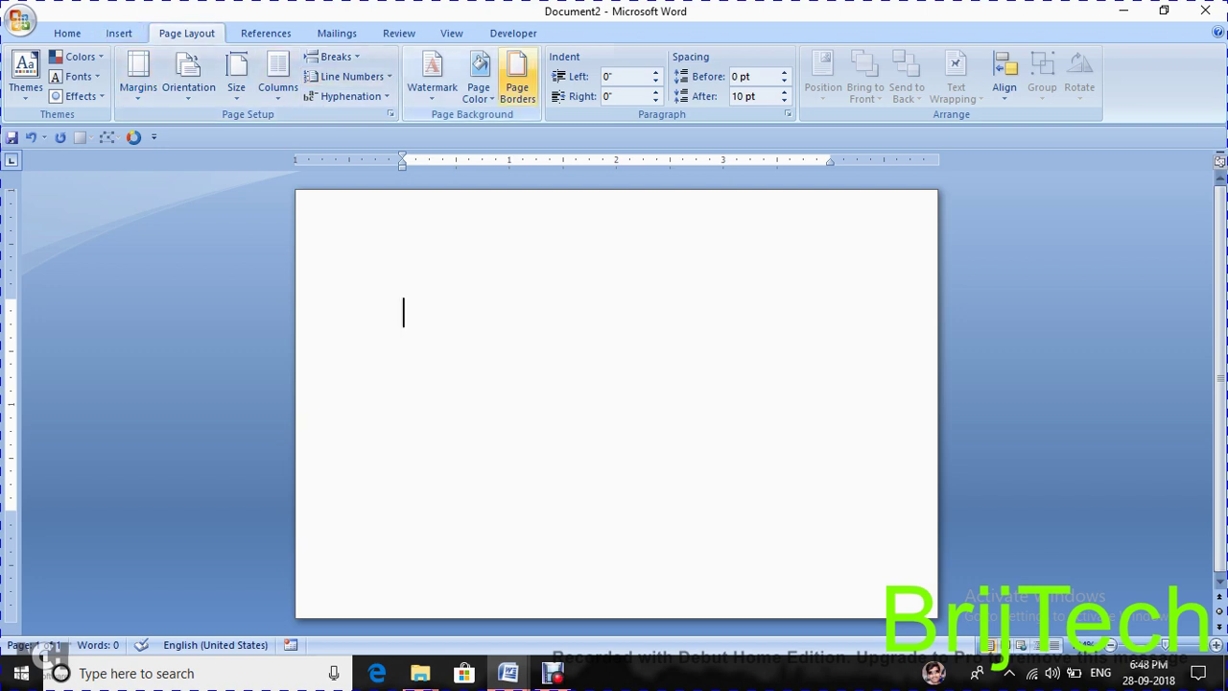
- Try a black-figure picture art page border, then undo it
{"action": "left_click", "coordinate": [517, 82]}
{"action": "scroll", "coordinate": [543, 264], "scroll_direction": "down", "scroll_amount": 5}
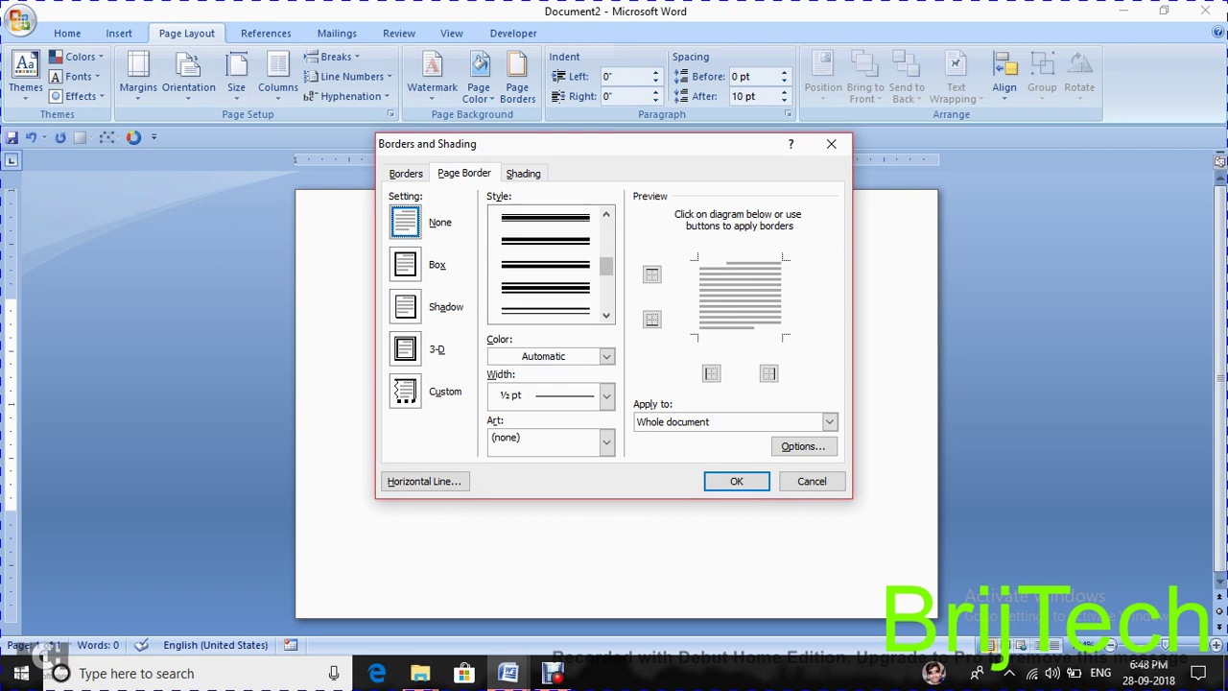
{"action": "left_click", "coordinate": [543, 311]}
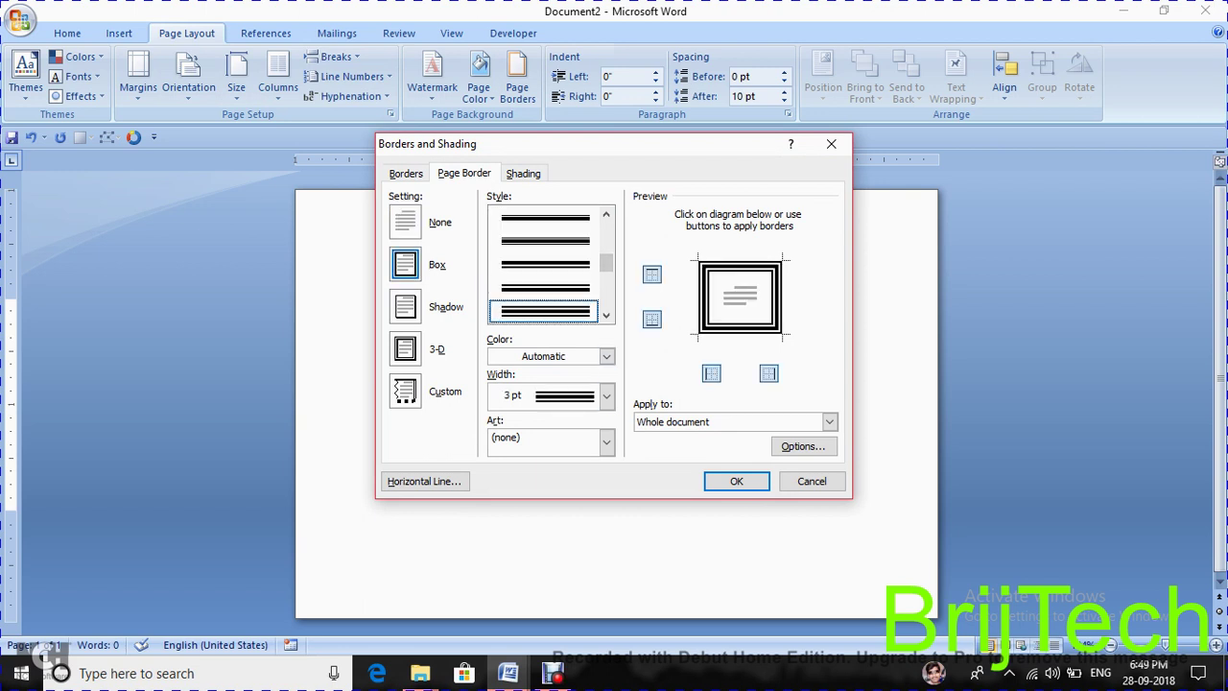
{"action": "left_click", "coordinate": [607, 442]}
{"action": "scroll", "coordinate": [550, 515], "scroll_direction": "down", "scroll_amount": 2}
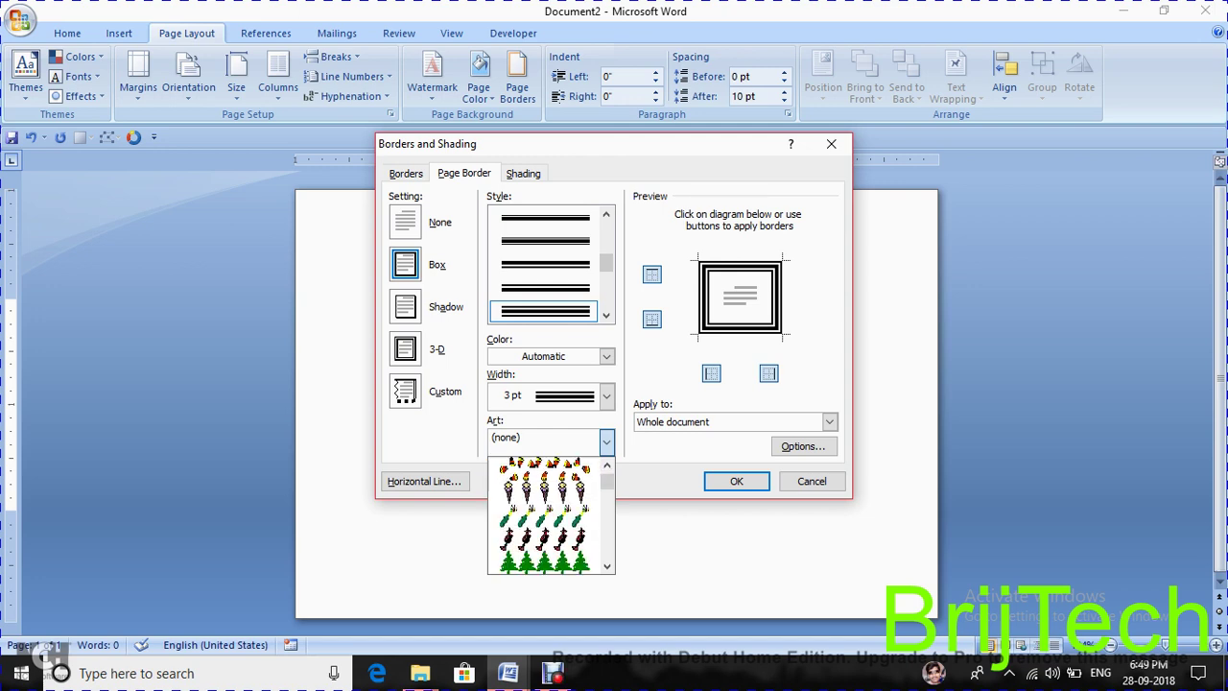
{"action": "scroll", "coordinate": [551, 515], "scroll_direction": "down", "scroll_amount": 1}
{"action": "left_click", "coordinate": [543, 491]}
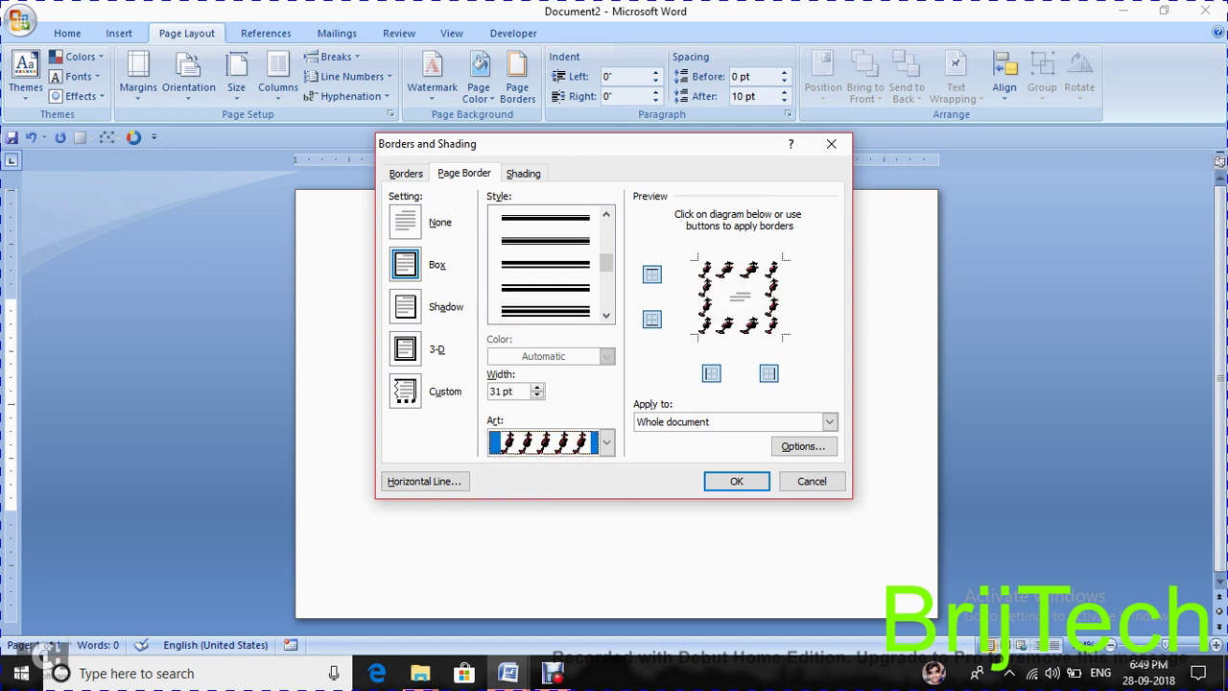
{"action": "key", "text": "Return"}
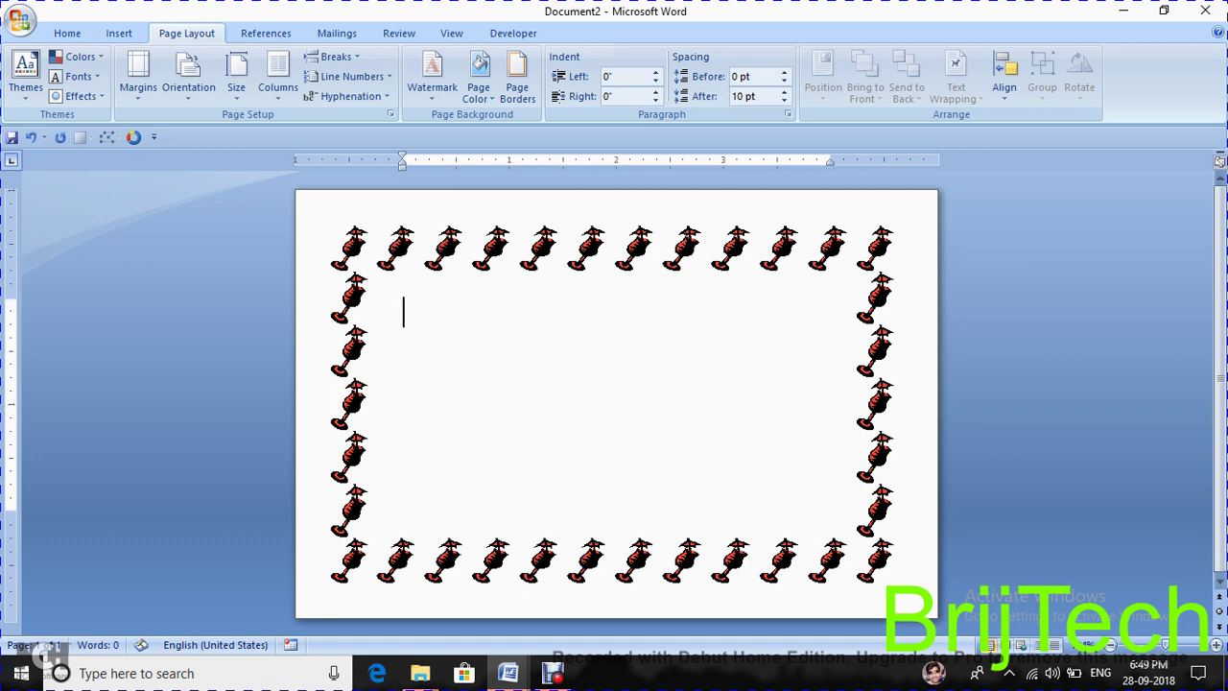
{"action": "key", "text": "ctrl+z"}
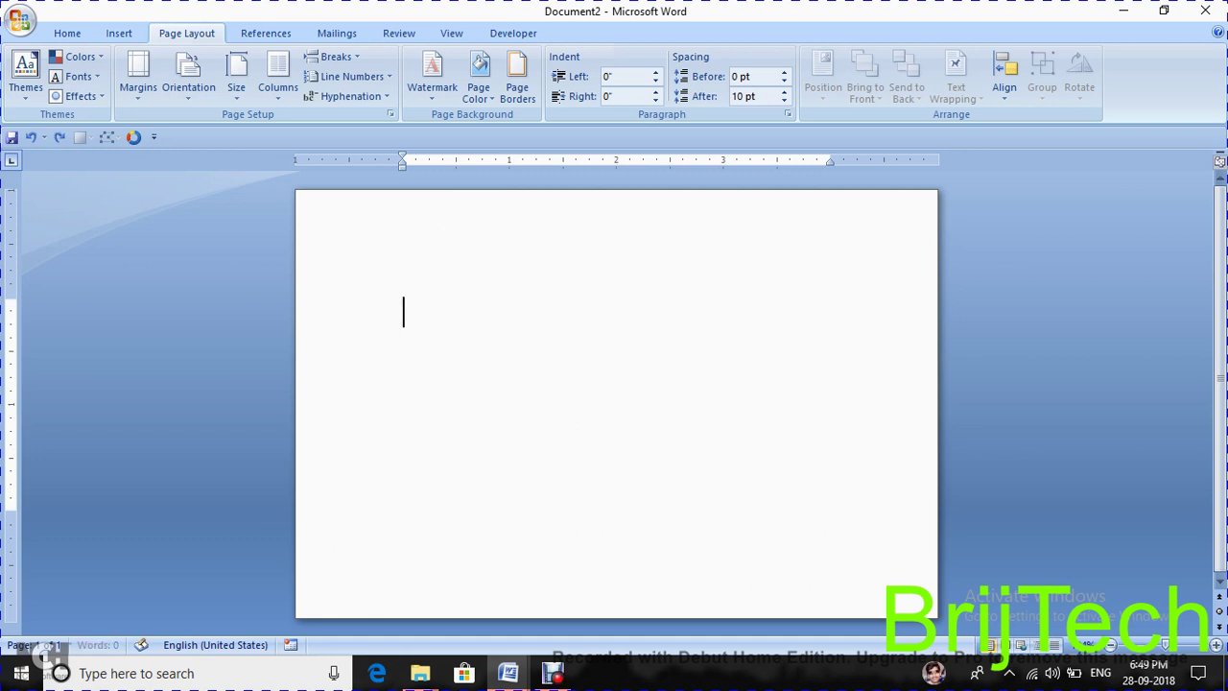
- Apply a thick triple-line box border around the page
{"action": "left_click", "coordinate": [517, 81]}
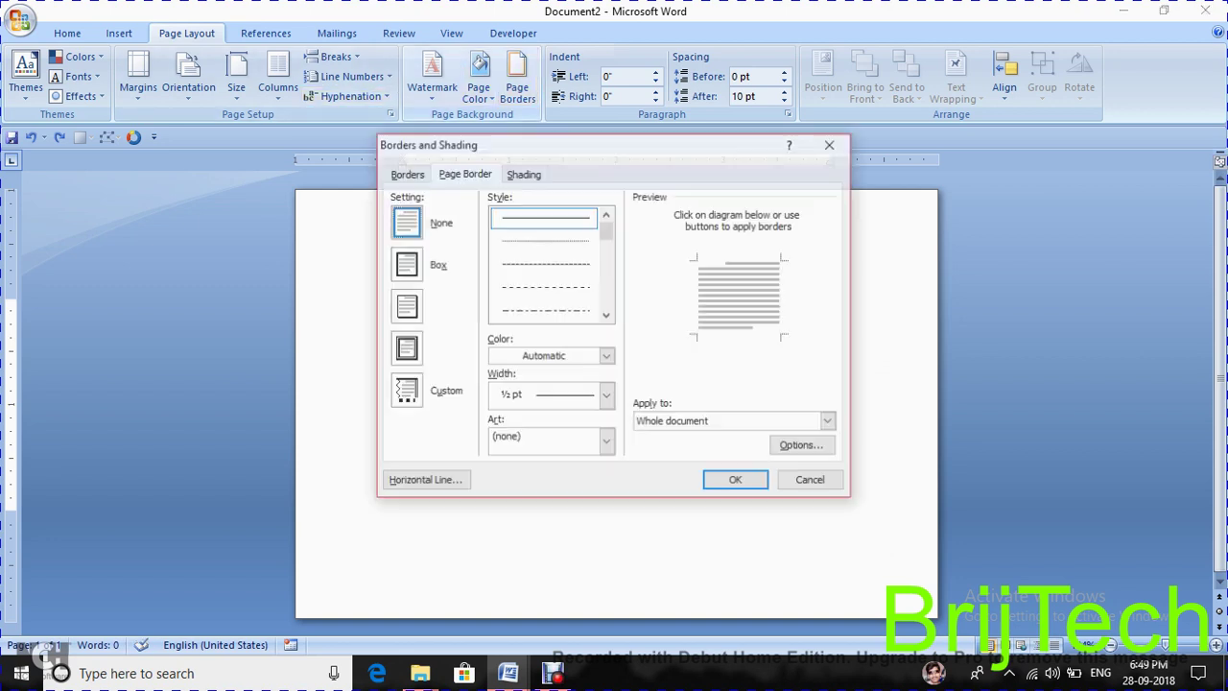
{"action": "scroll", "coordinate": [545, 264], "scroll_direction": "down", "scroll_amount": 3}
{"action": "scroll", "coordinate": [545, 264], "scroll_direction": "down", "scroll_amount": 2}
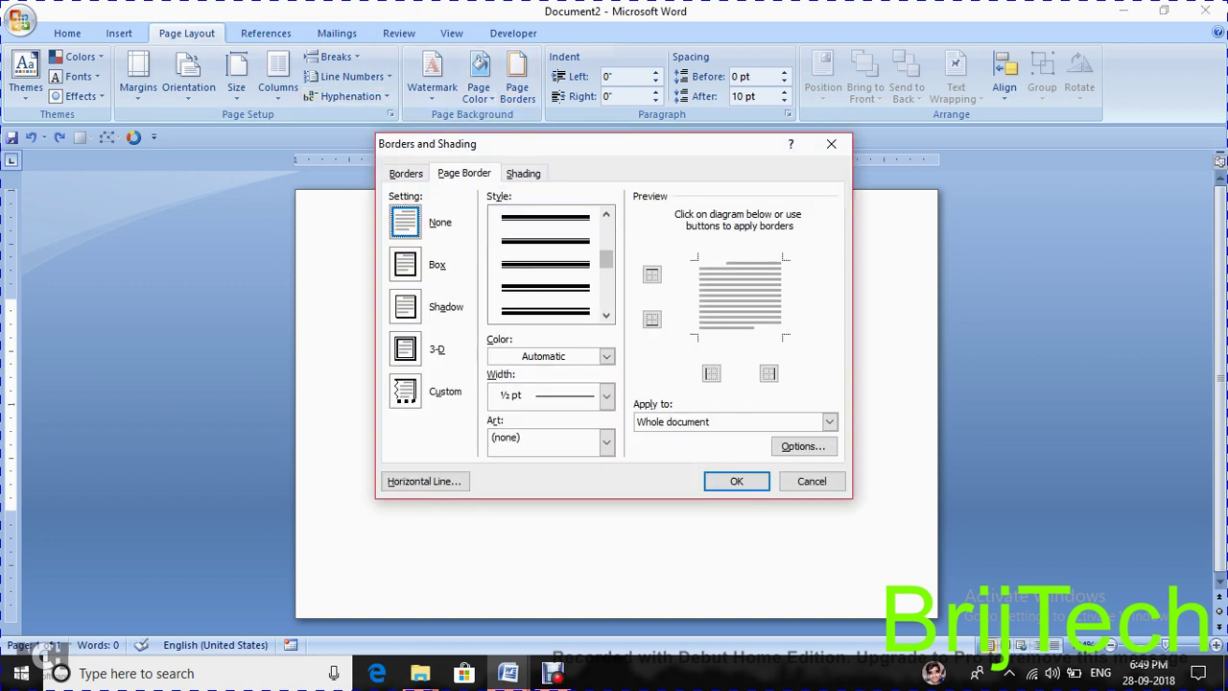
{"action": "scroll", "coordinate": [545, 264], "scroll_direction": "down", "scroll_amount": 2}
{"action": "left_click", "coordinate": [545, 241]}
{"action": "left_click", "coordinate": [545, 310]}
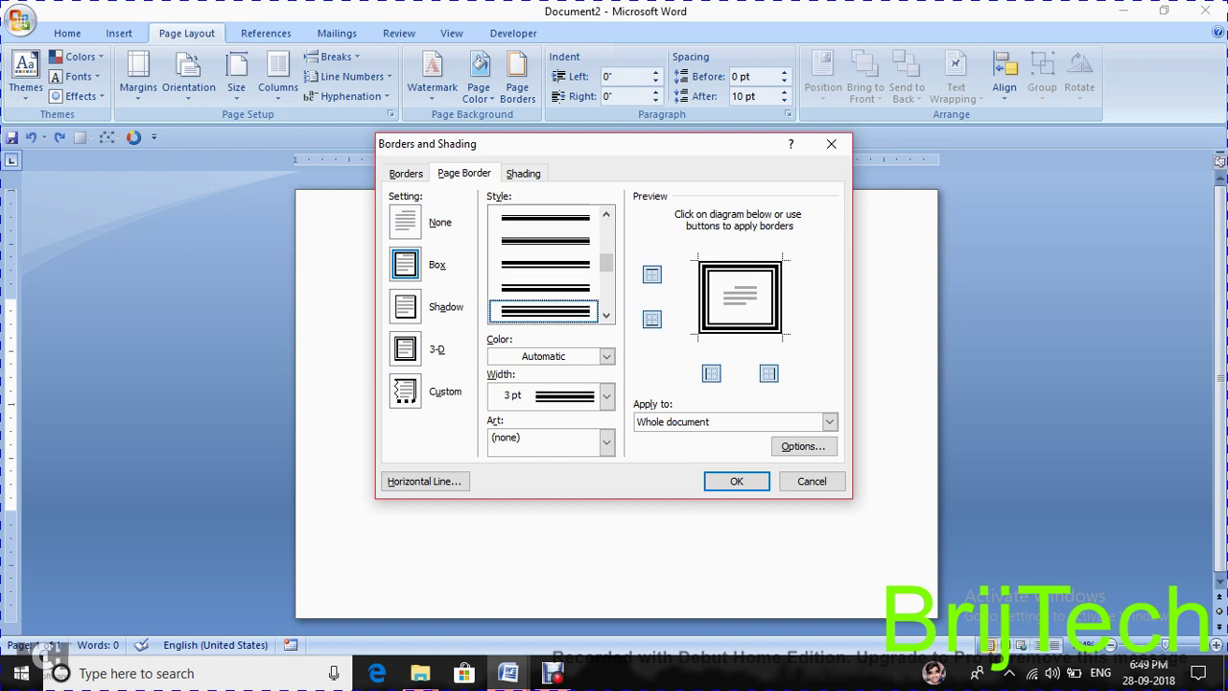
{"action": "key", "text": "Return"}
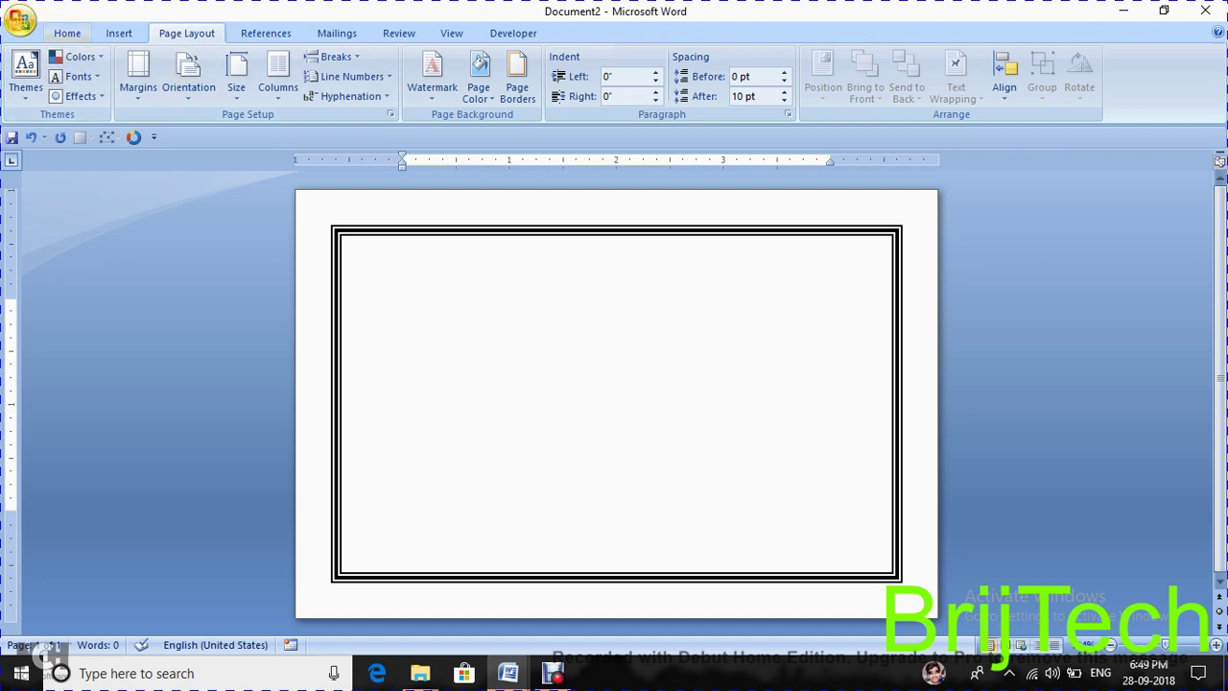
- Insert the 147430 ornament image and shrink it to about half size
{"action": "left_click", "coordinate": [53, 96]}
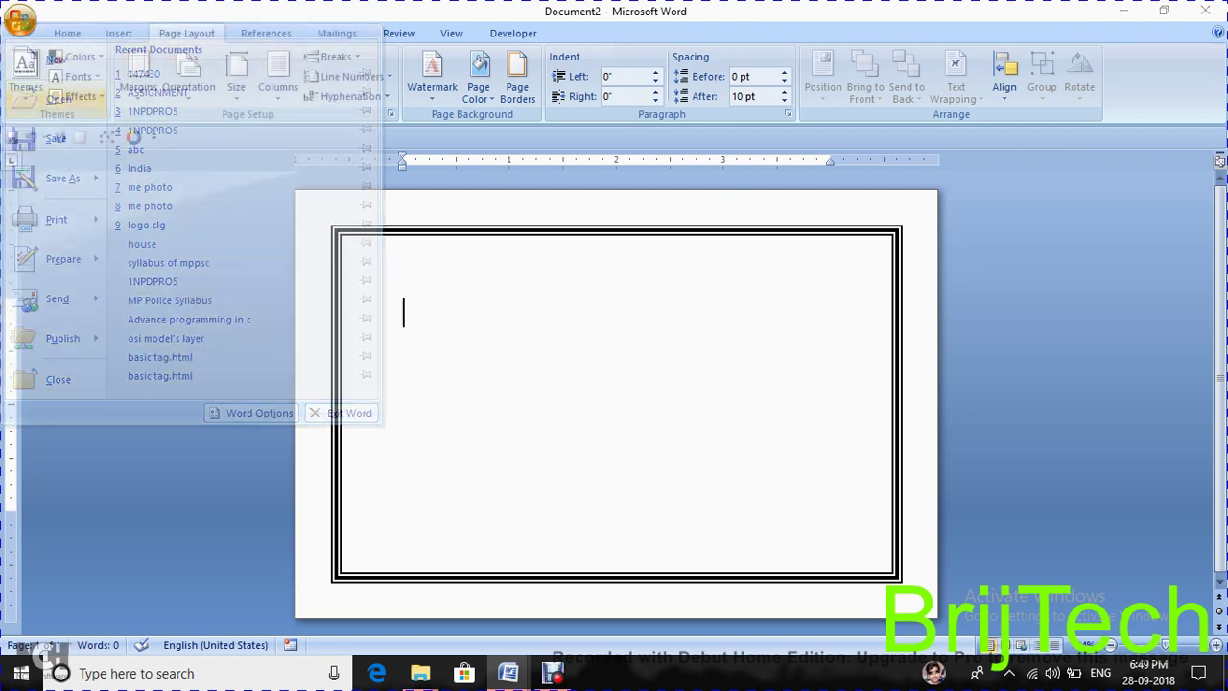
{"action": "left_click", "coordinate": [593, 13]}
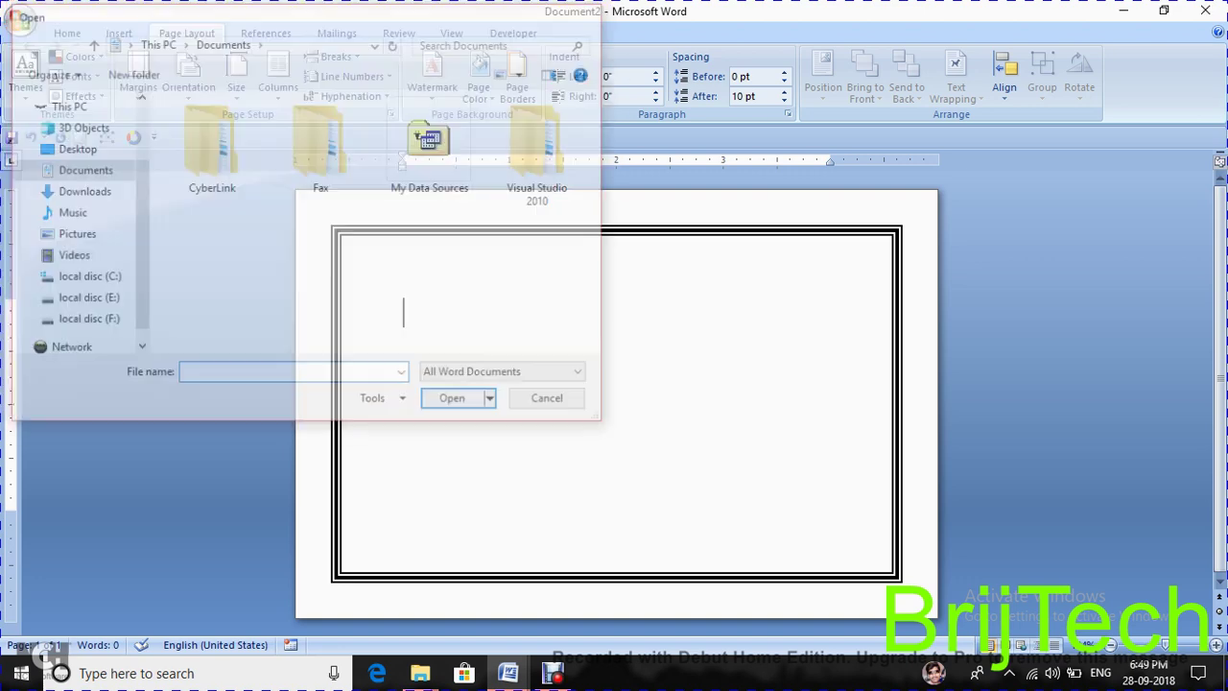
{"action": "left_click", "coordinate": [119, 33]}
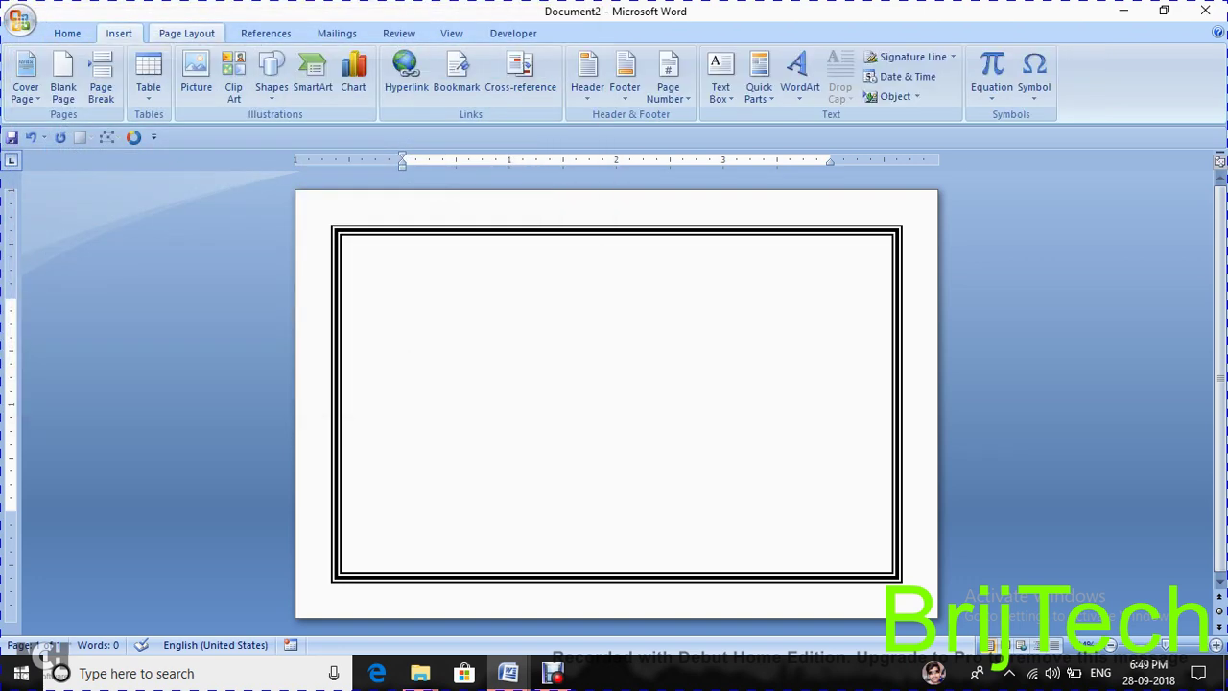
{"action": "left_click", "coordinate": [196, 77]}
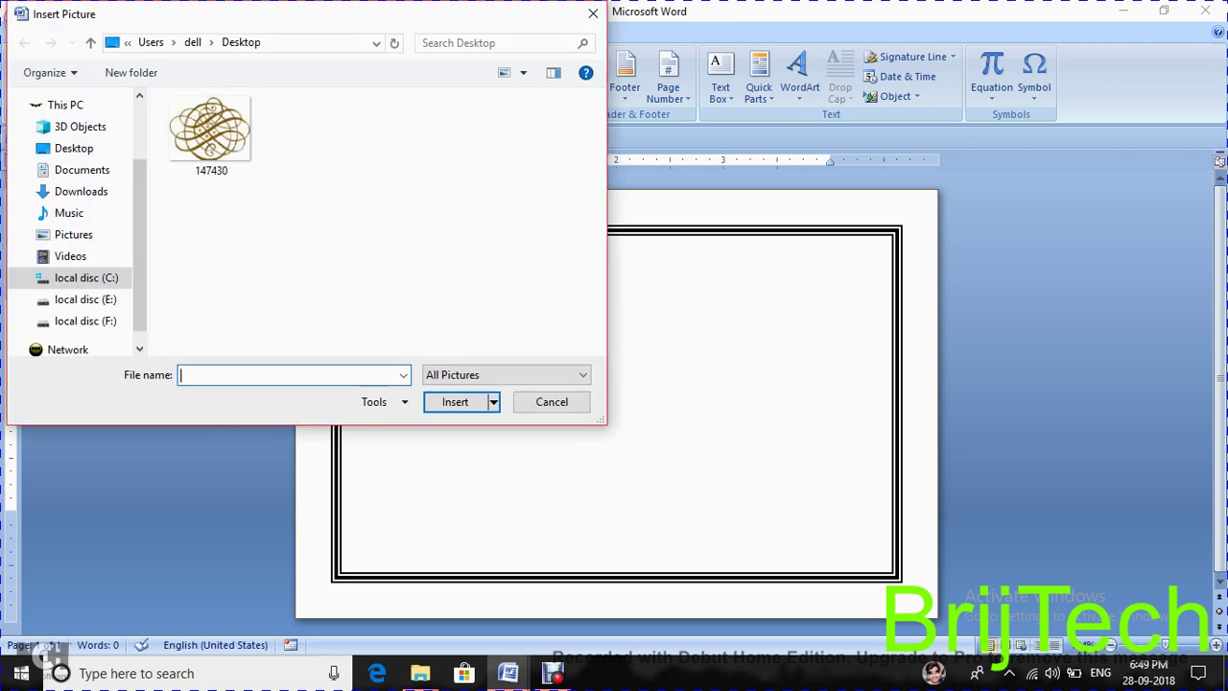
{"action": "left_click", "coordinate": [211, 134]}
{"action": "left_click", "coordinate": [455, 401]}
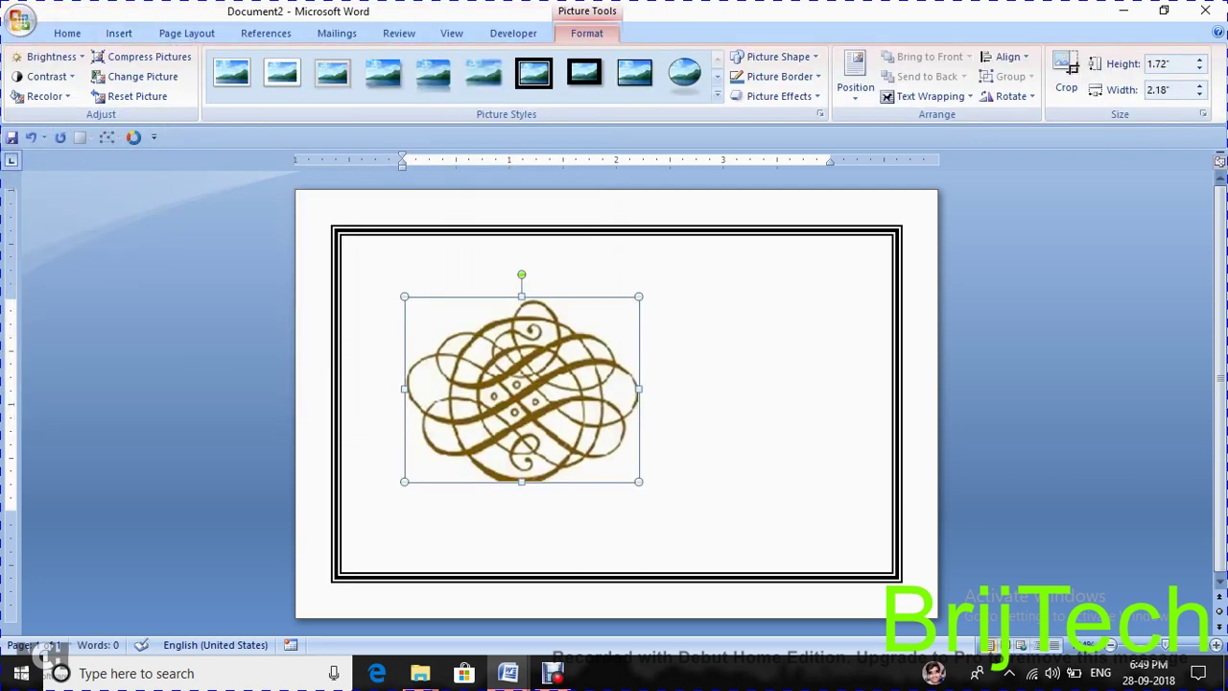
{"action": "left_click_drag", "start_coordinate": [638, 481], "coordinate": [509, 380]}
- Put the ornament in the border's top-left corner and a duplicate in the top-right corner
{"action": "key", "text": "F2"}
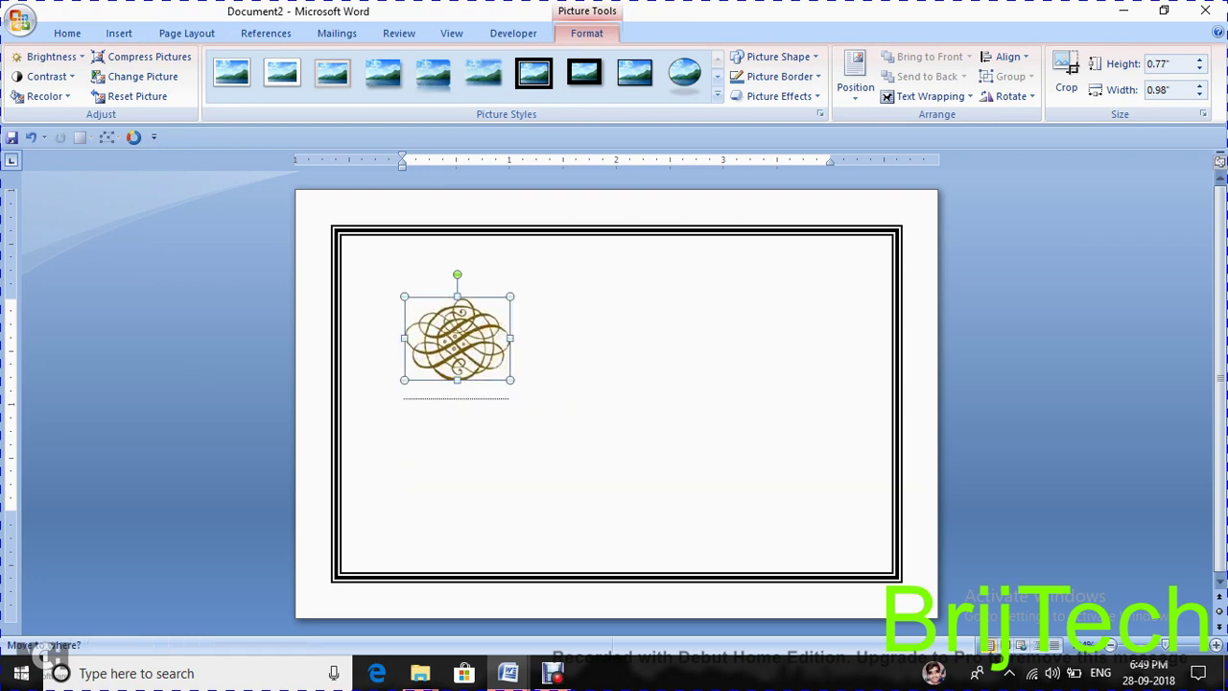
{"action": "key", "text": "Escape"}
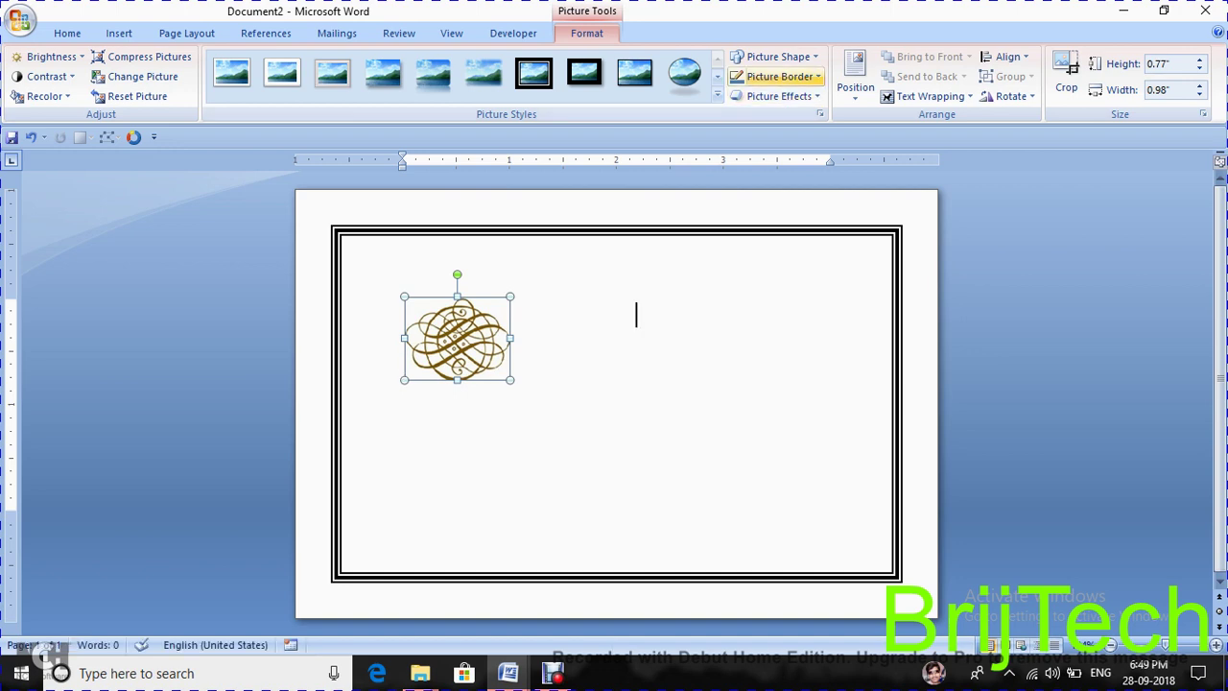
{"action": "left_click", "coordinate": [855, 77]}
{"action": "left_click", "coordinate": [911, 218]}
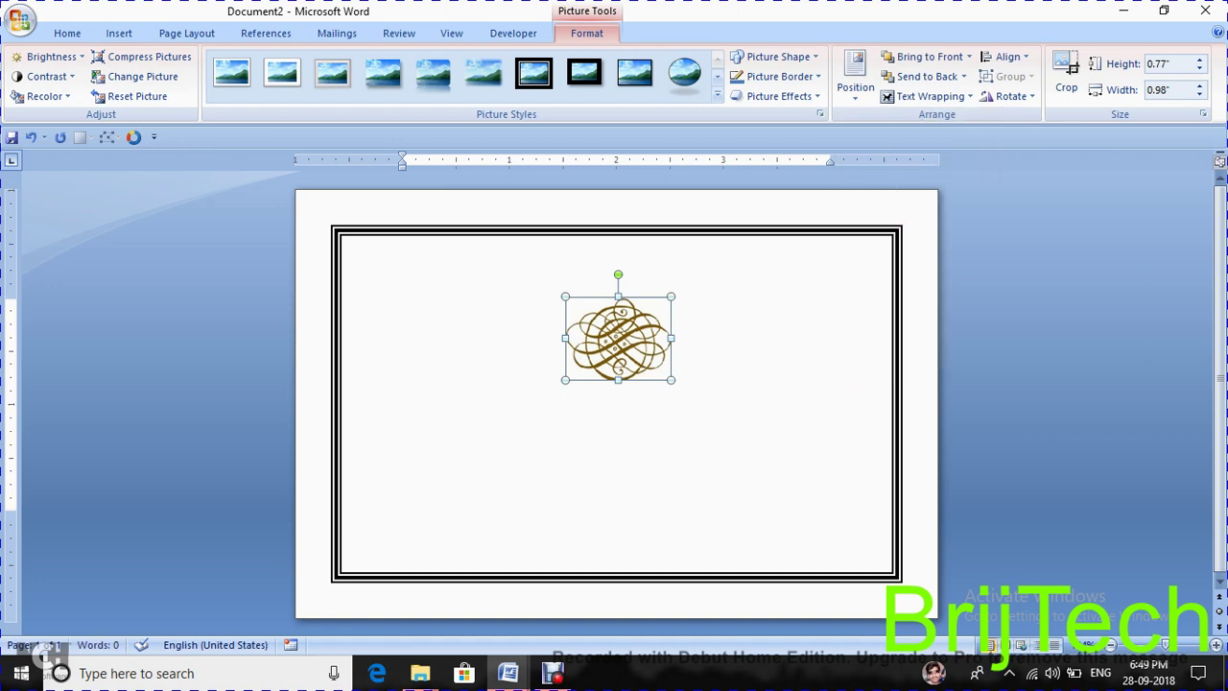
{"action": "left_click_drag", "start_coordinate": [618, 338], "coordinate": [392, 275]}
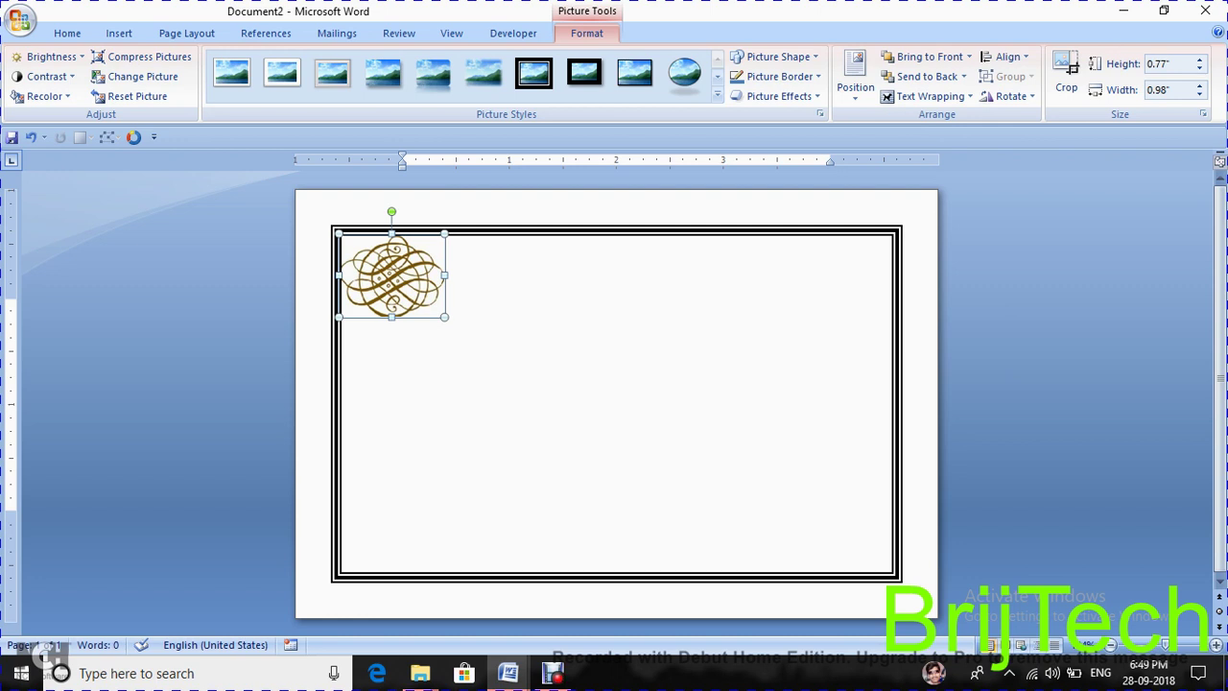
{"action": "key", "text": "ctrl+d"}
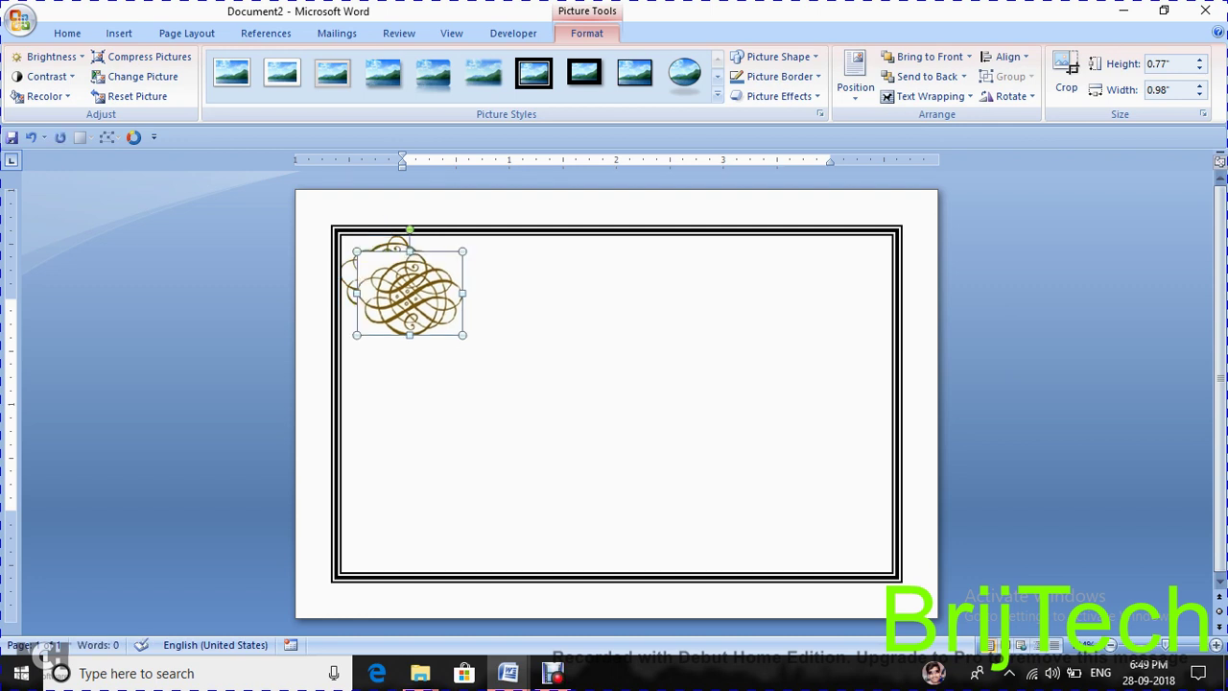
{"action": "left_click_drag", "start_coordinate": [410, 293], "coordinate": [844, 275]}
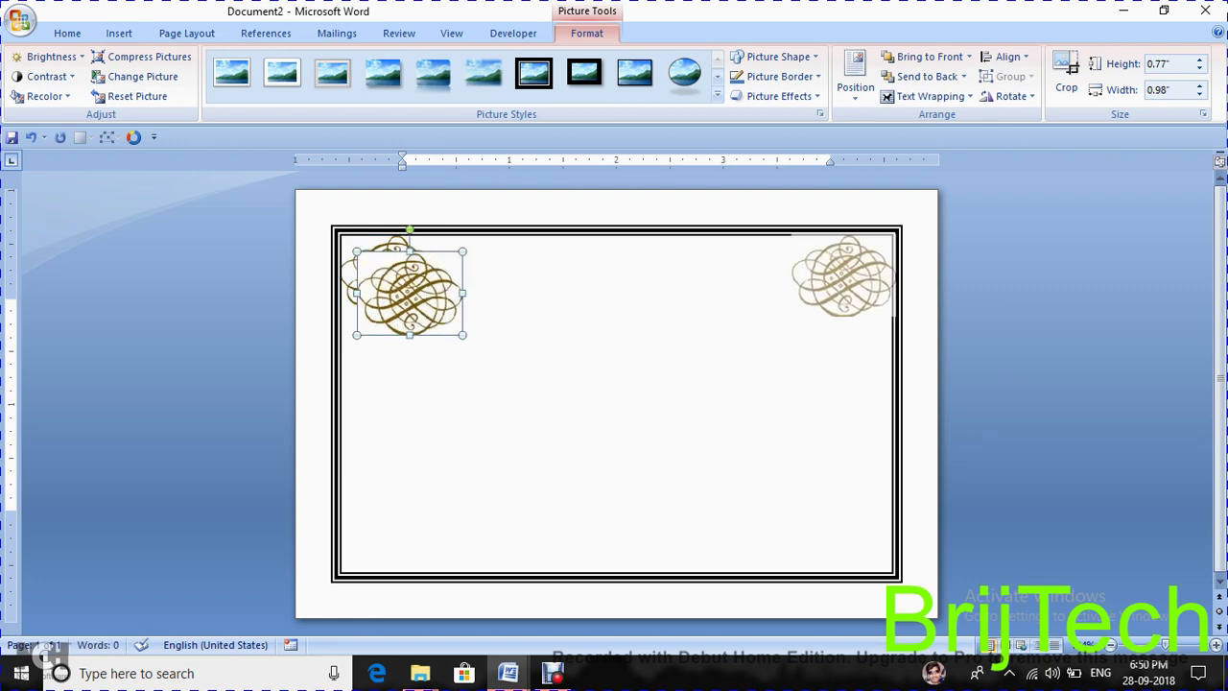
- Paste an extra ornament copy mid-page, then delete it
{"action": "right_click", "coordinate": [395, 288]}
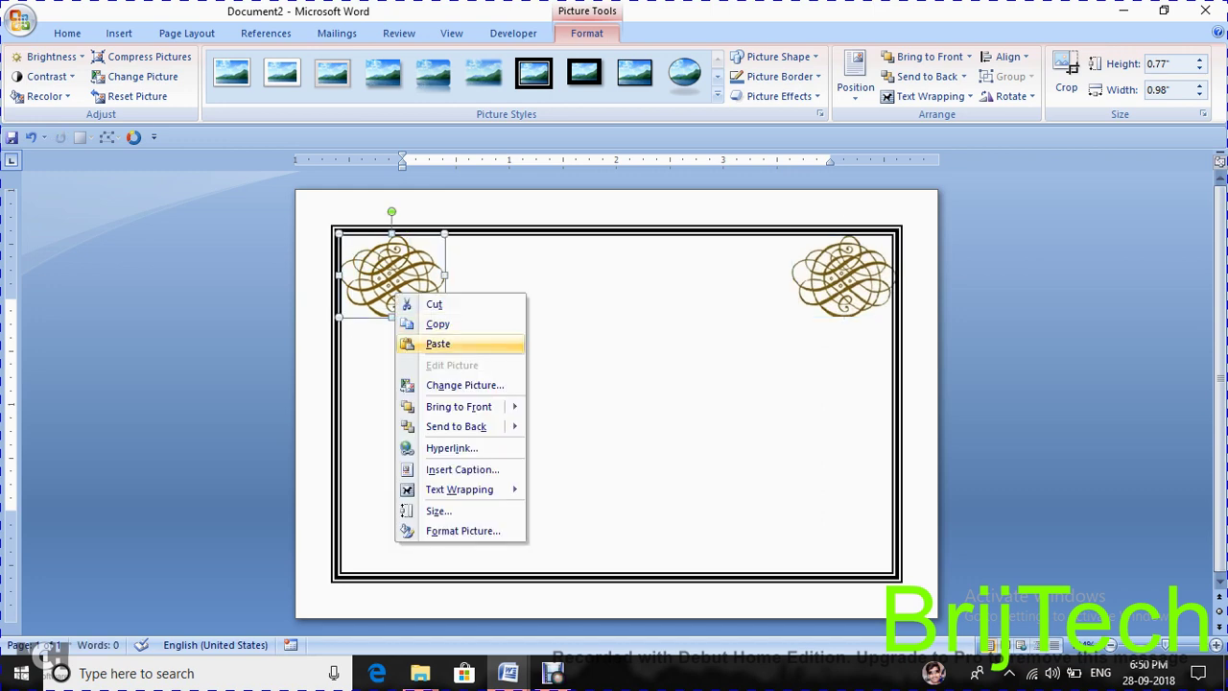
{"action": "left_click", "coordinate": [439, 321]}
{"action": "left_click", "coordinate": [459, 312]}
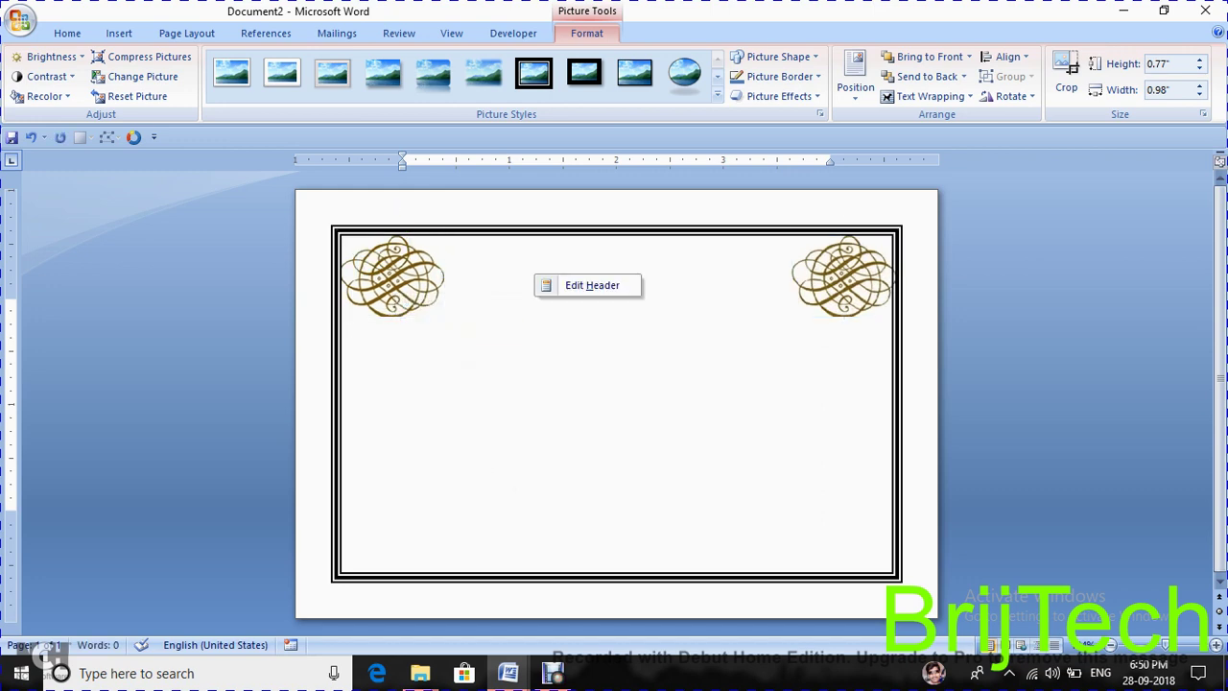
{"action": "right_click", "coordinate": [534, 357]}
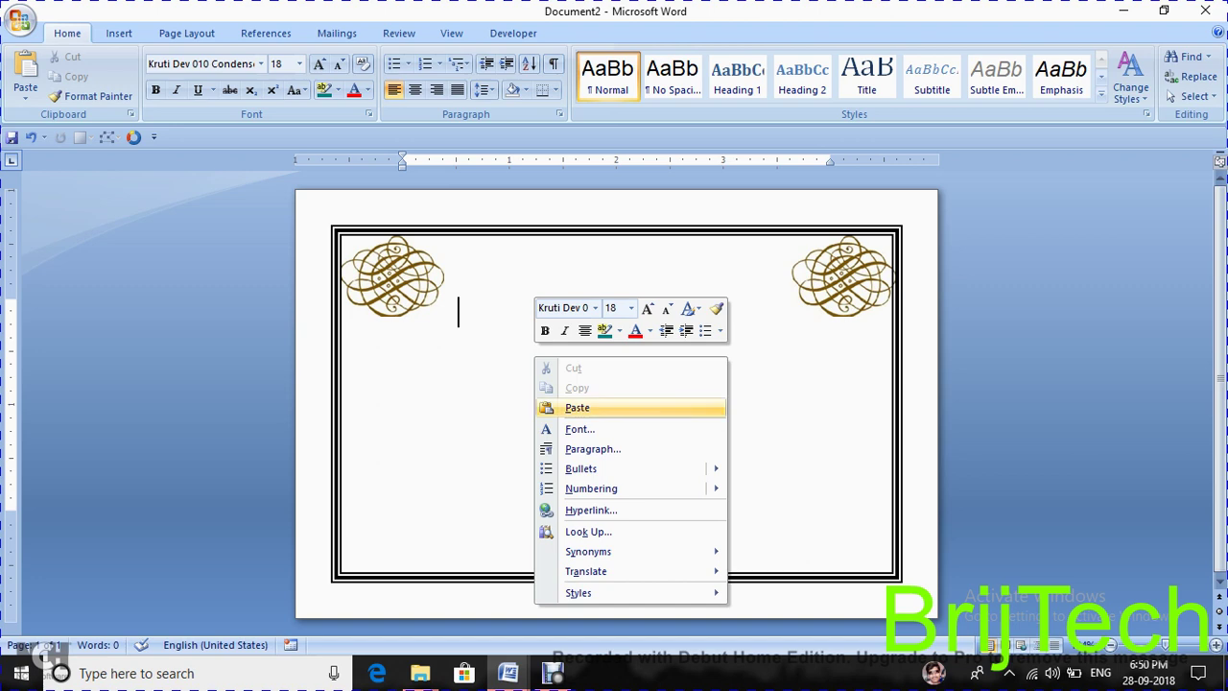
{"action": "left_click", "coordinate": [577, 407]}
{"action": "left_click_drag", "start_coordinate": [410, 293], "coordinate": [588, 348]}
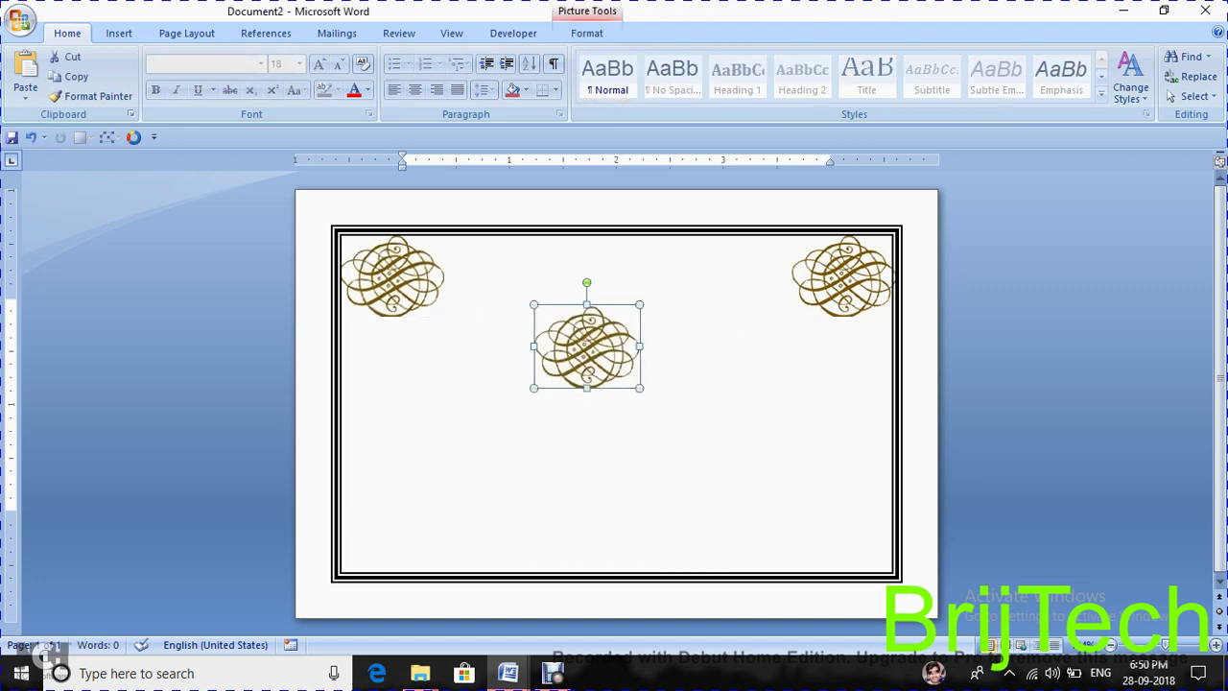
{"action": "key", "text": "Delete"}
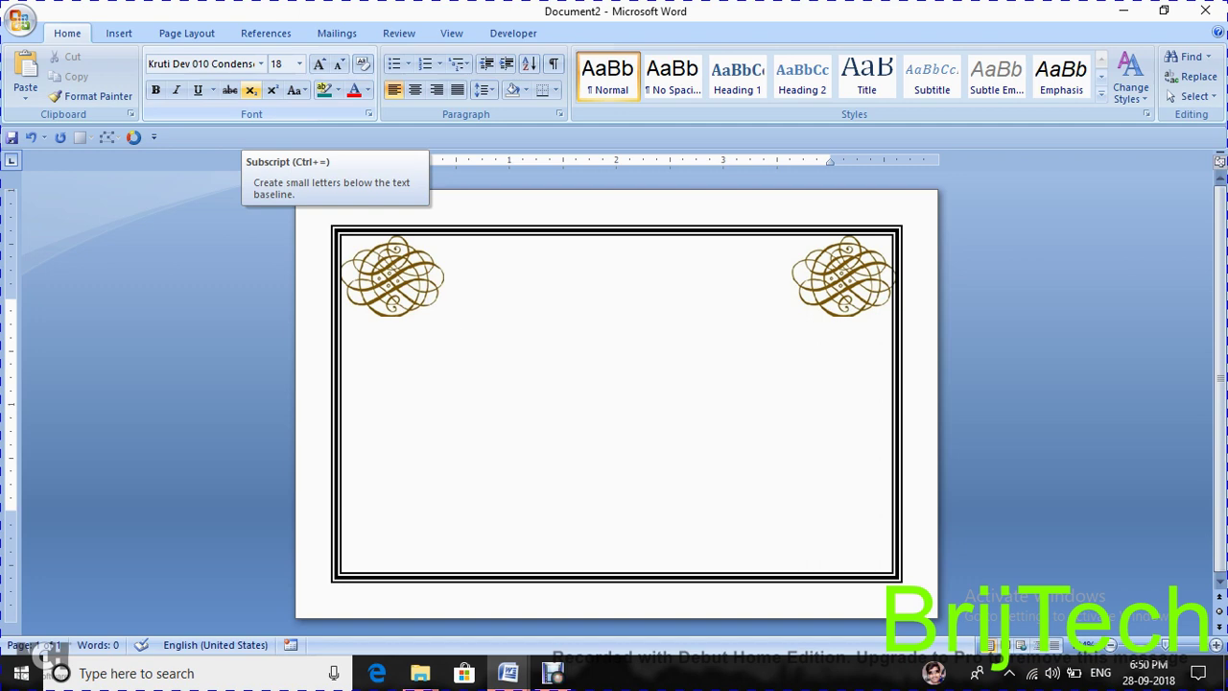
- Start a WordArt reading 'TATA ISTITUTE OF TECHNOLOGY'
{"action": "left_click", "coordinate": [119, 33]}
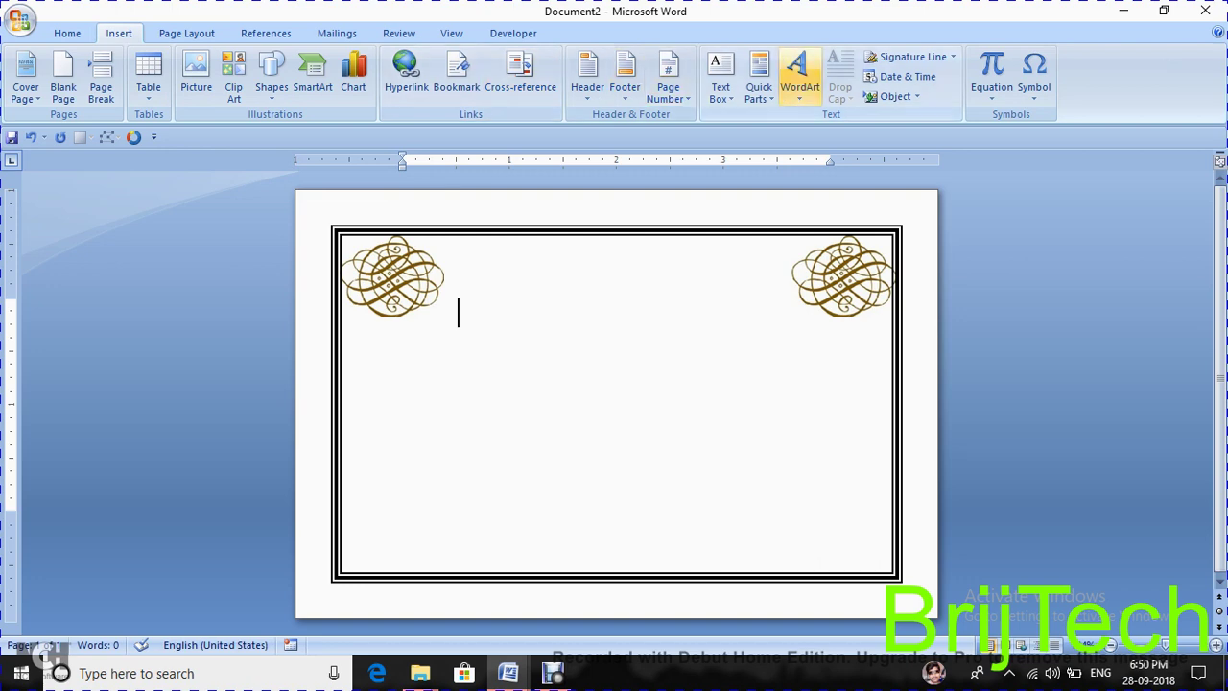
{"action": "left_click", "coordinate": [799, 77]}
{"action": "left_click", "coordinate": [933, 132]}
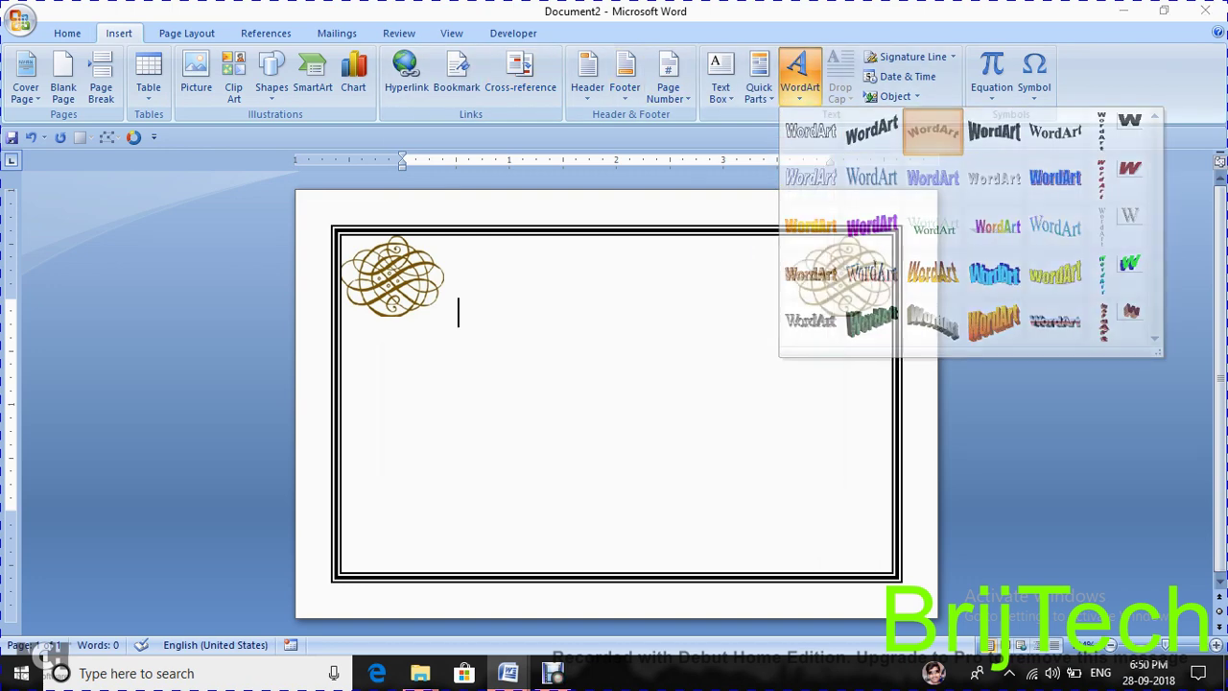
{"action": "key", "text": "BackSpace"}
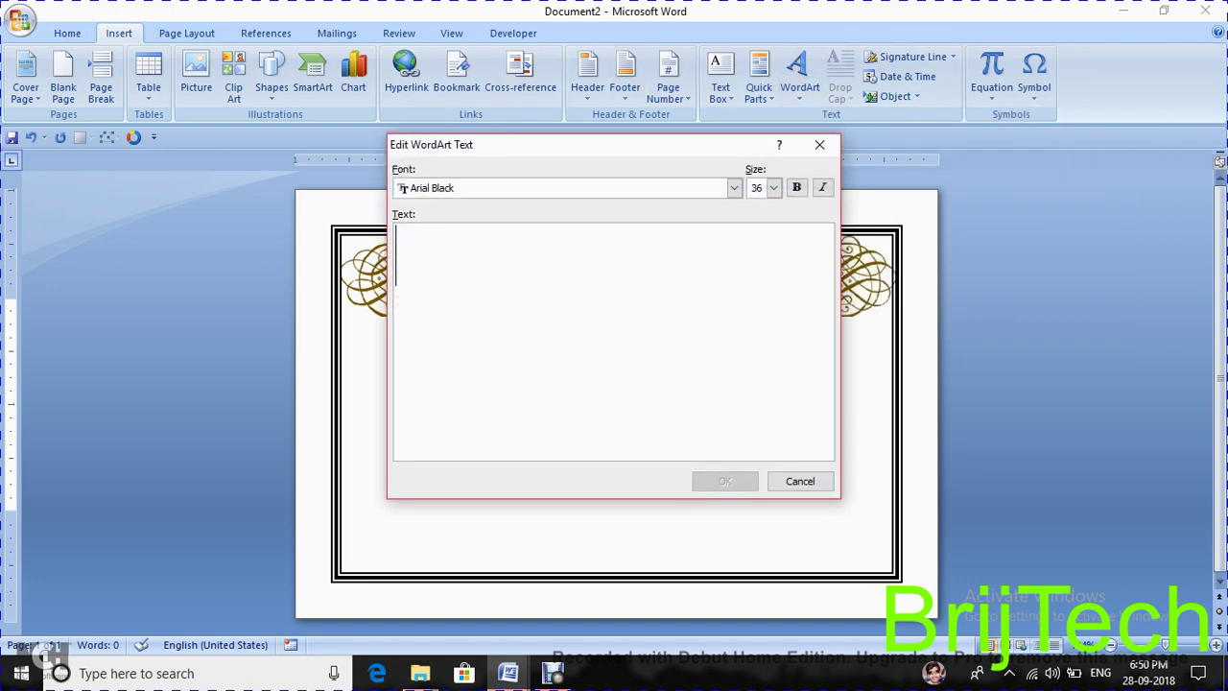
{"action": "type", "text": "T"}
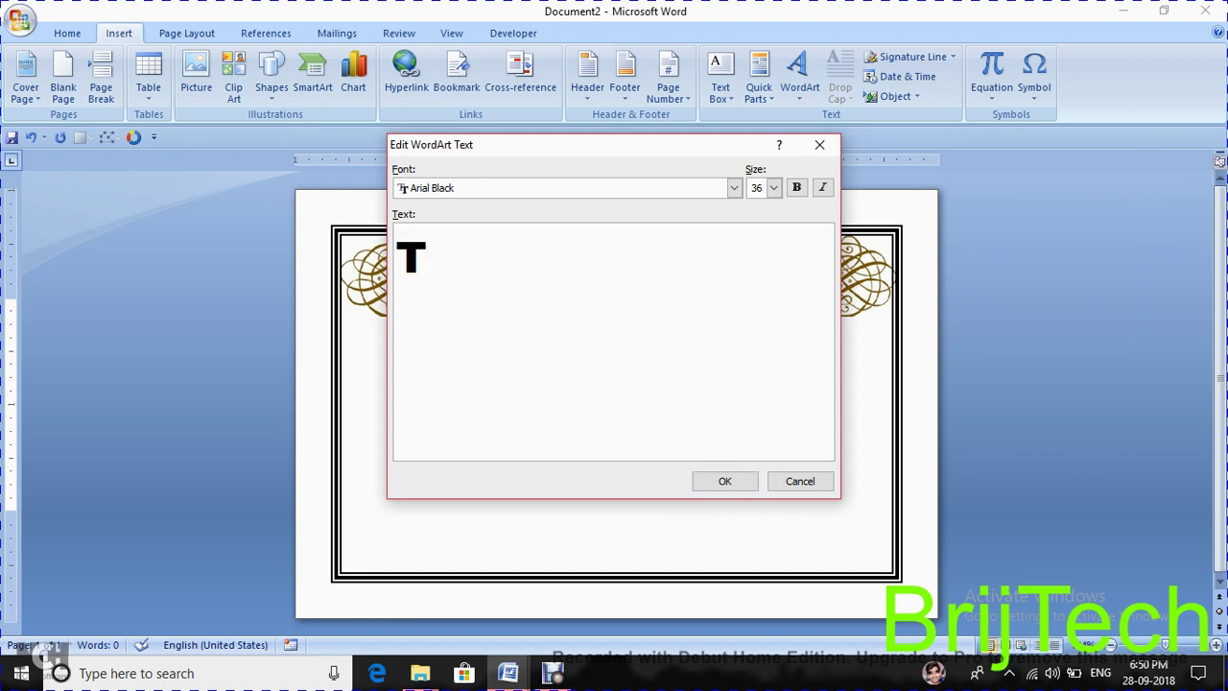
{"action": "type", "text": "ATA I"}
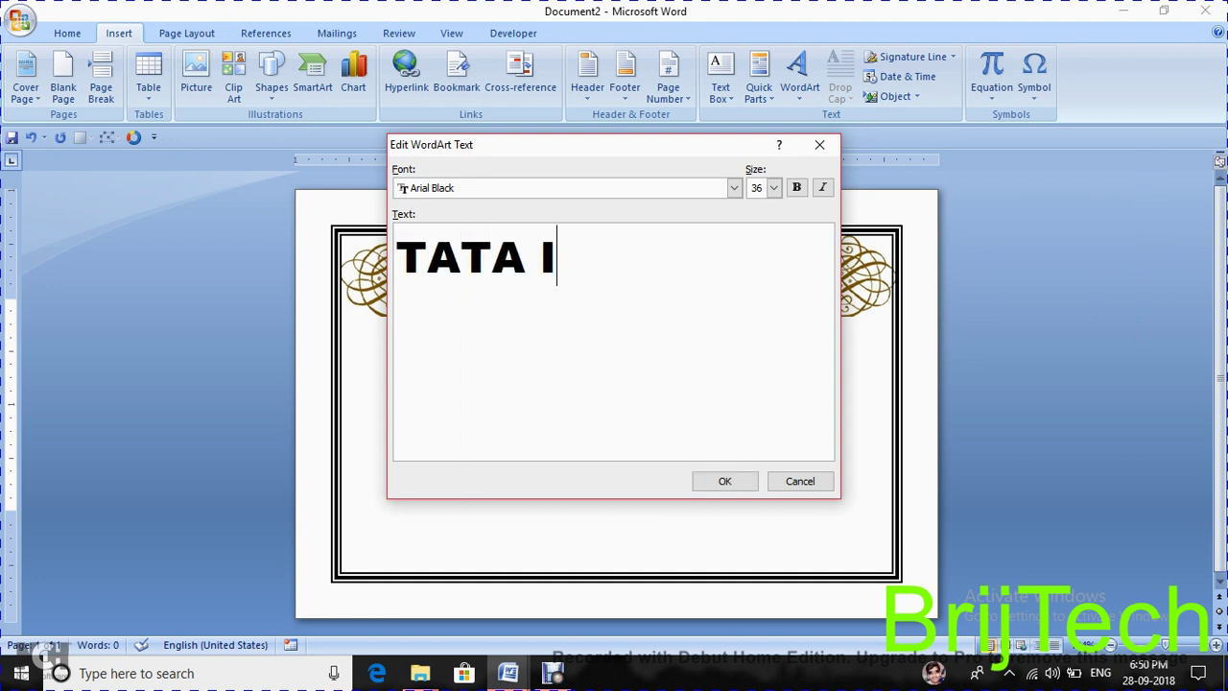
{"action": "type", "text": "STIT"}
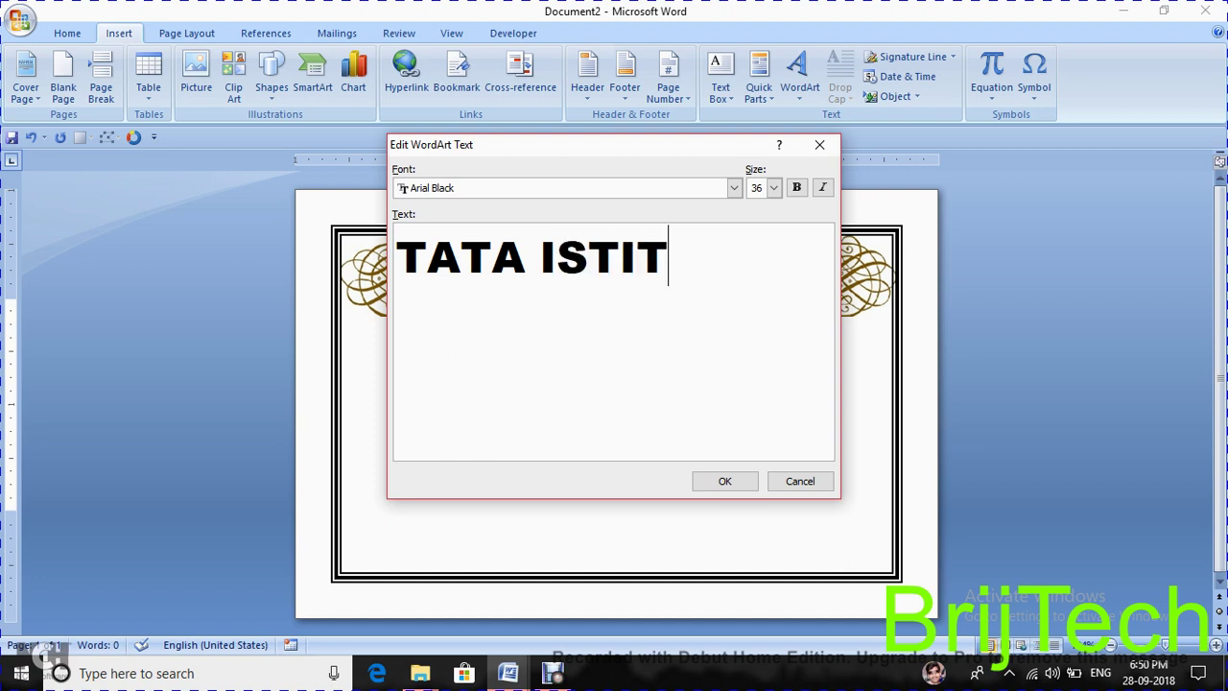
{"action": "type", "text": "UTE OF T"}
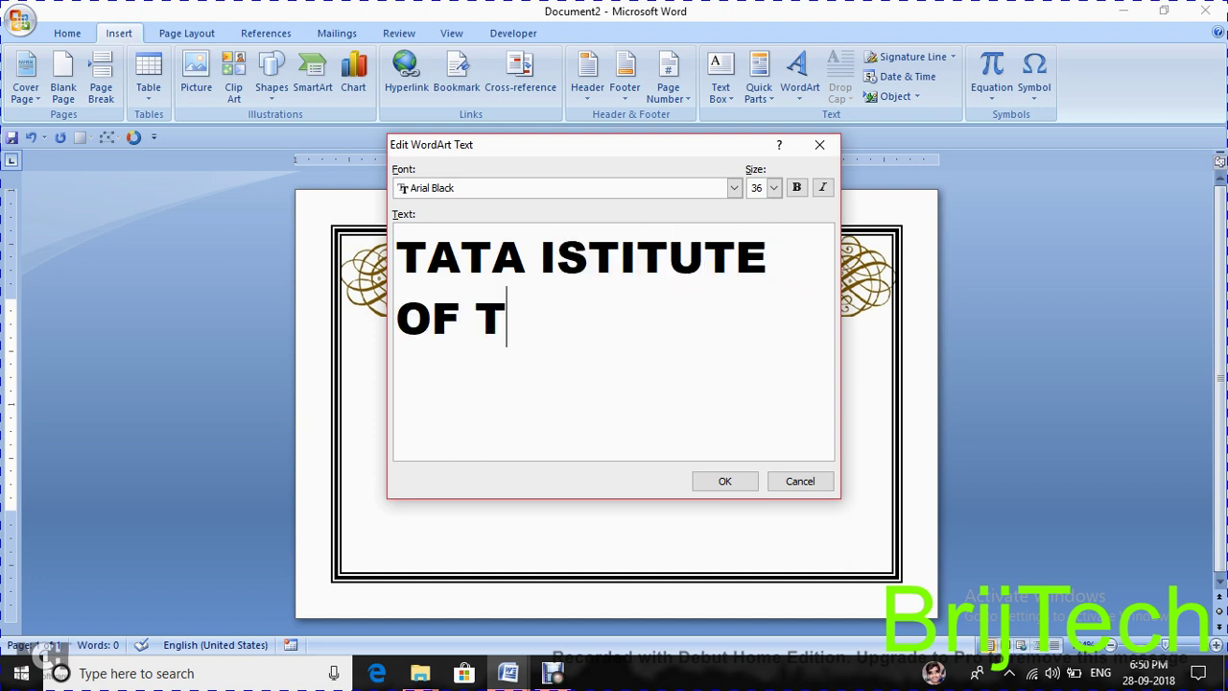
{"action": "type", "text": "ECHNOLO"}
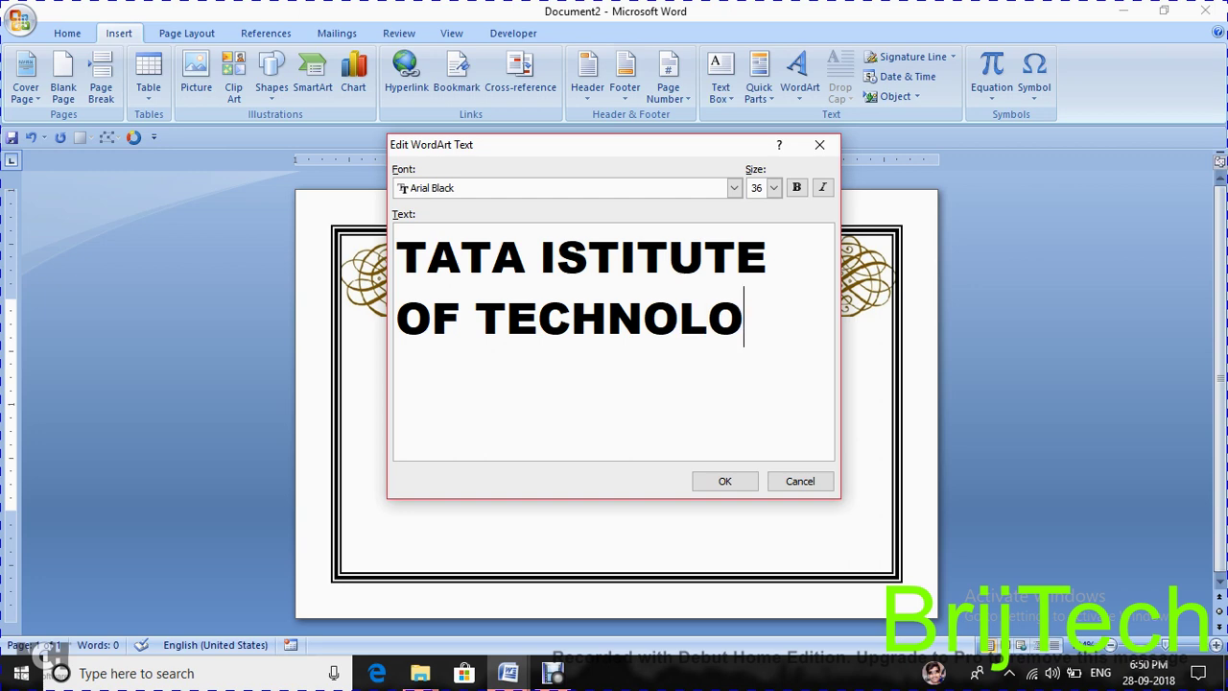
{"action": "type", "text": "GY"}
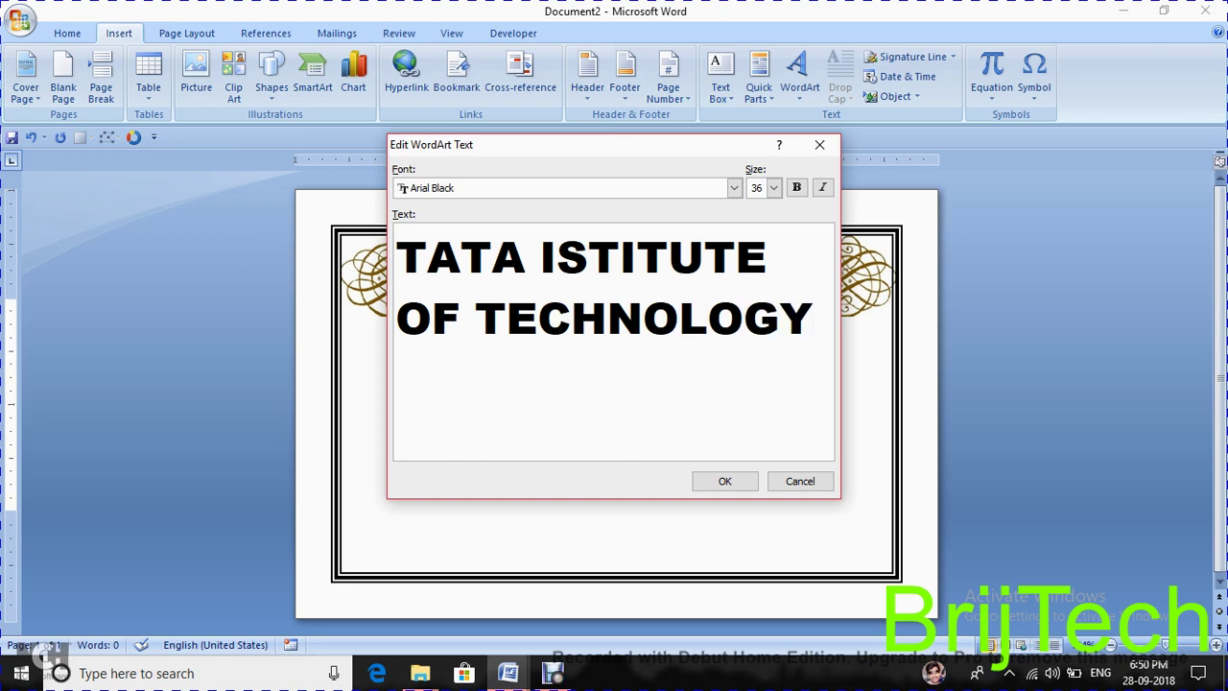
- Format the institute name in Times New Roman, bold italic, size 32, and insert it
{"action": "left_click", "coordinate": [734, 187]}
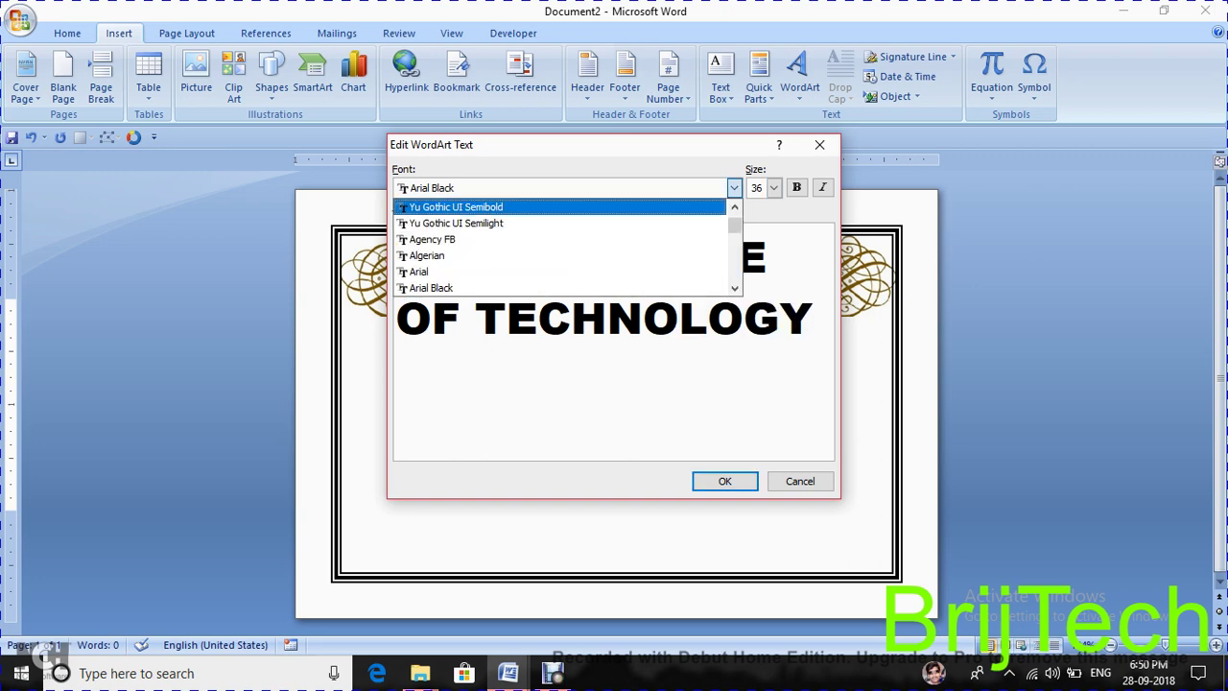
{"action": "scroll", "coordinate": [566, 222], "scroll_direction": "down", "scroll_amount": 2}
{"action": "scroll", "coordinate": [566, 222], "scroll_direction": "down", "scroll_amount": 1}
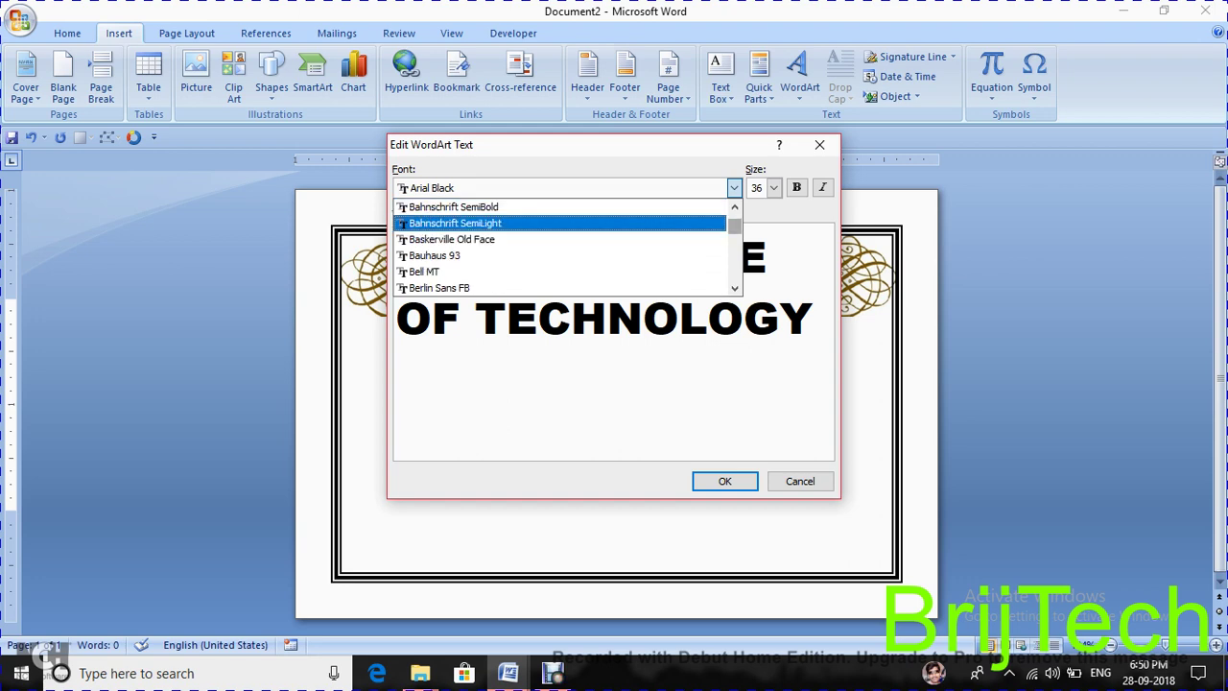
{"action": "left_click_drag", "start_coordinate": [734, 226], "coordinate": [734, 273]}
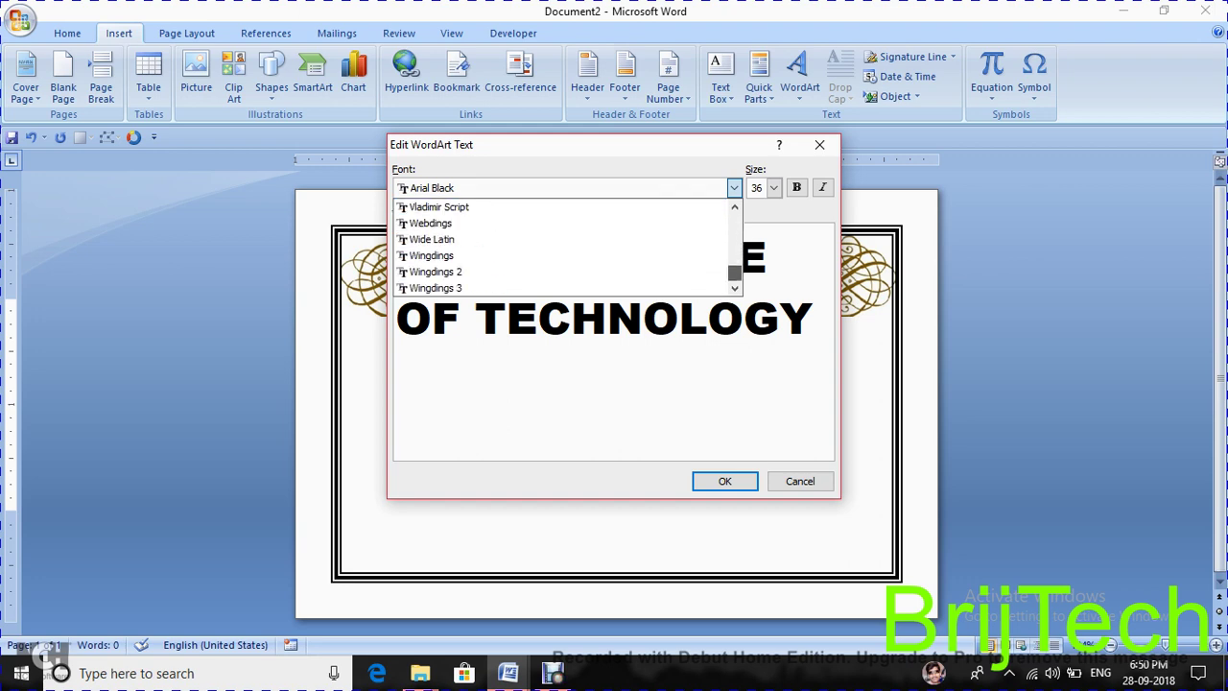
{"action": "left_click", "coordinate": [734, 207]}
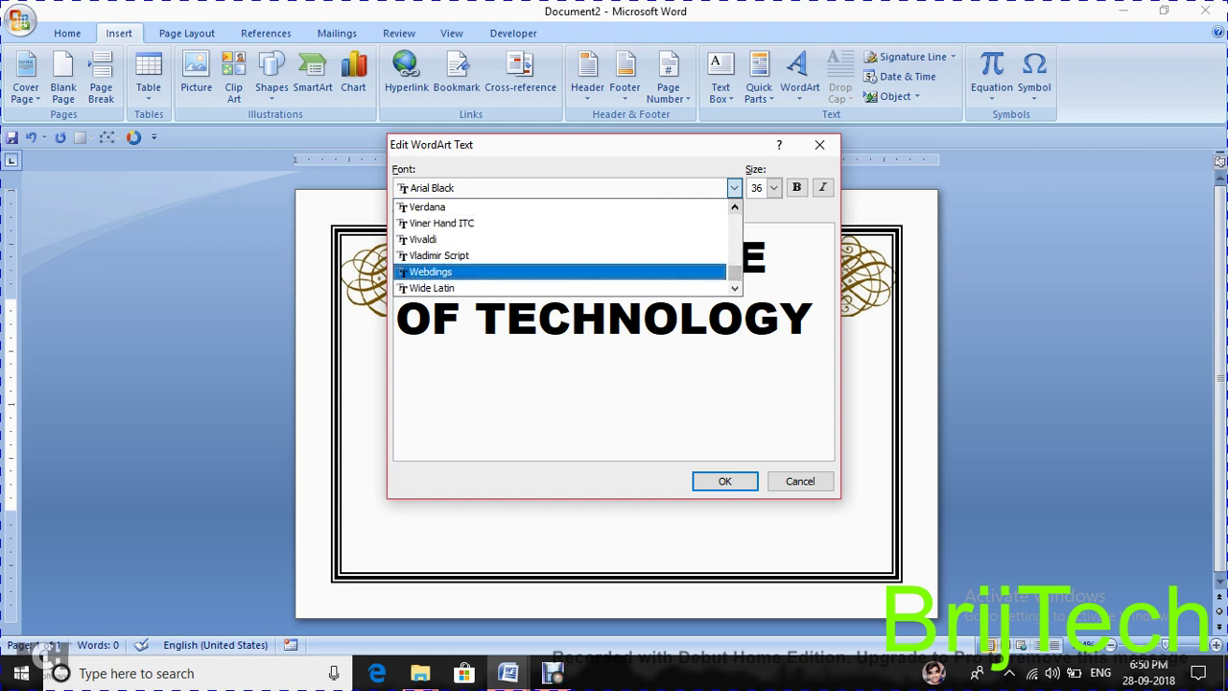
{"action": "scroll", "coordinate": [567, 247], "scroll_direction": "up", "scroll_amount": 1}
{"action": "scroll", "coordinate": [566, 247], "scroll_direction": "up", "scroll_amount": 1}
{"action": "scroll", "coordinate": [567, 248], "scroll_direction": "up", "scroll_amount": 1}
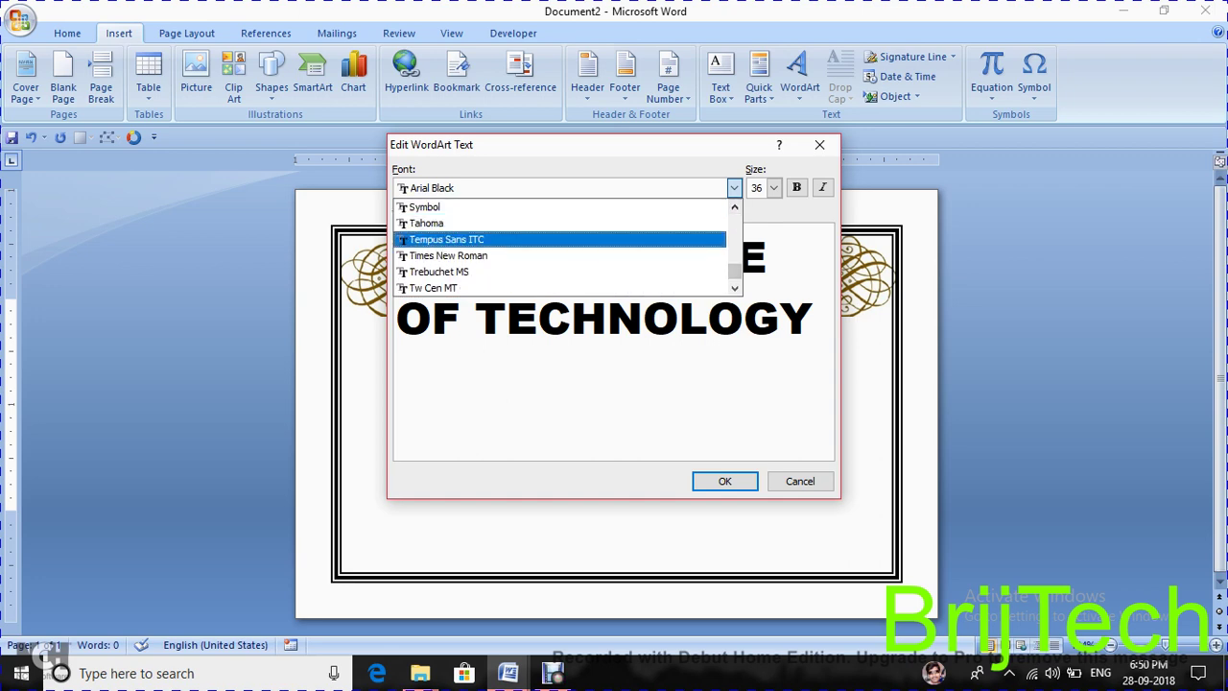
{"action": "left_click", "coordinate": [448, 255]}
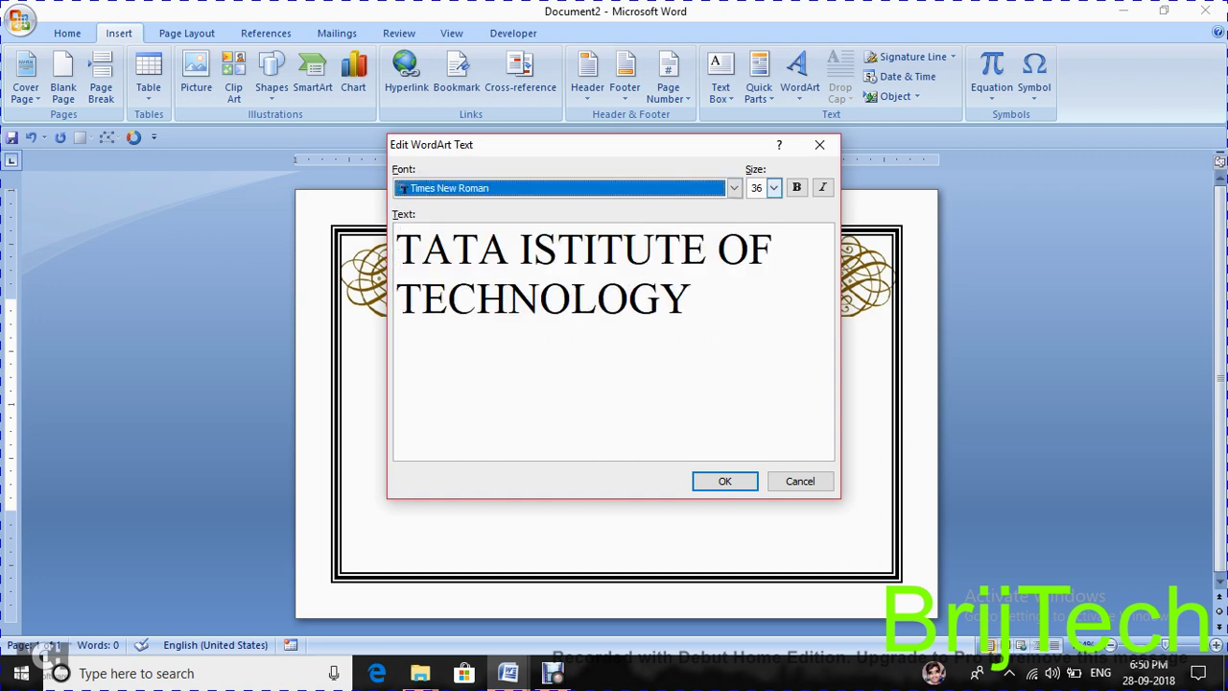
{"action": "left_click", "coordinate": [796, 187]}
{"action": "left_click", "coordinate": [823, 187]}
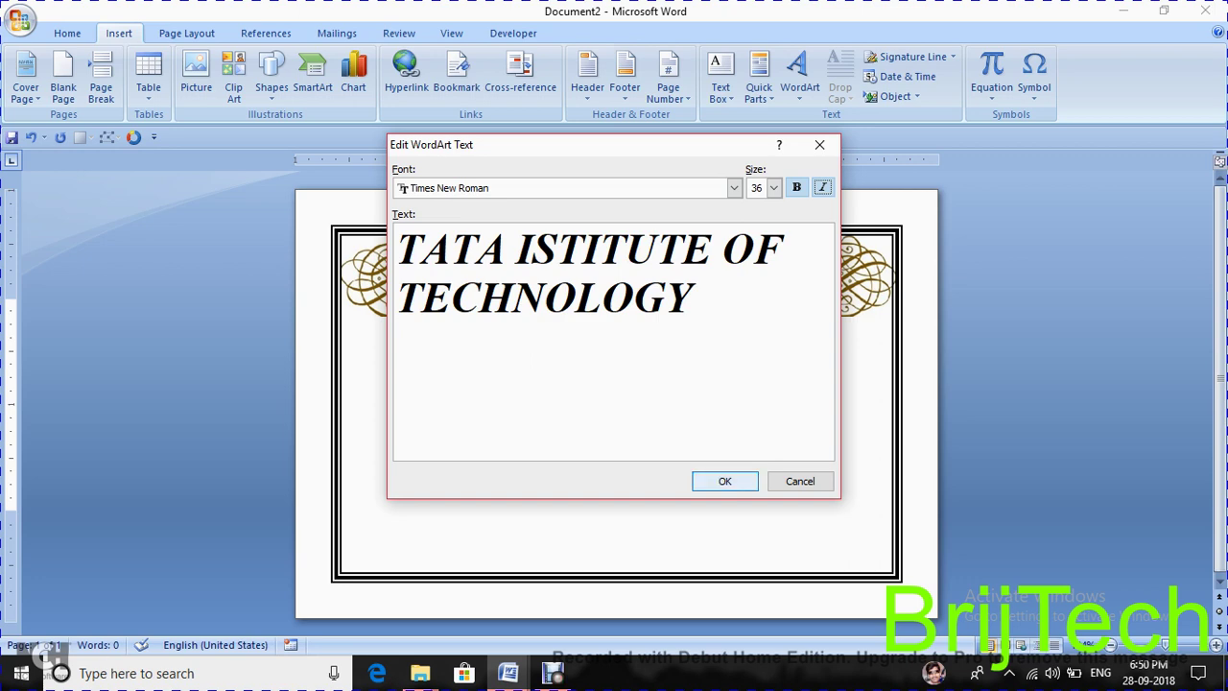
{"action": "left_click", "coordinate": [773, 187]}
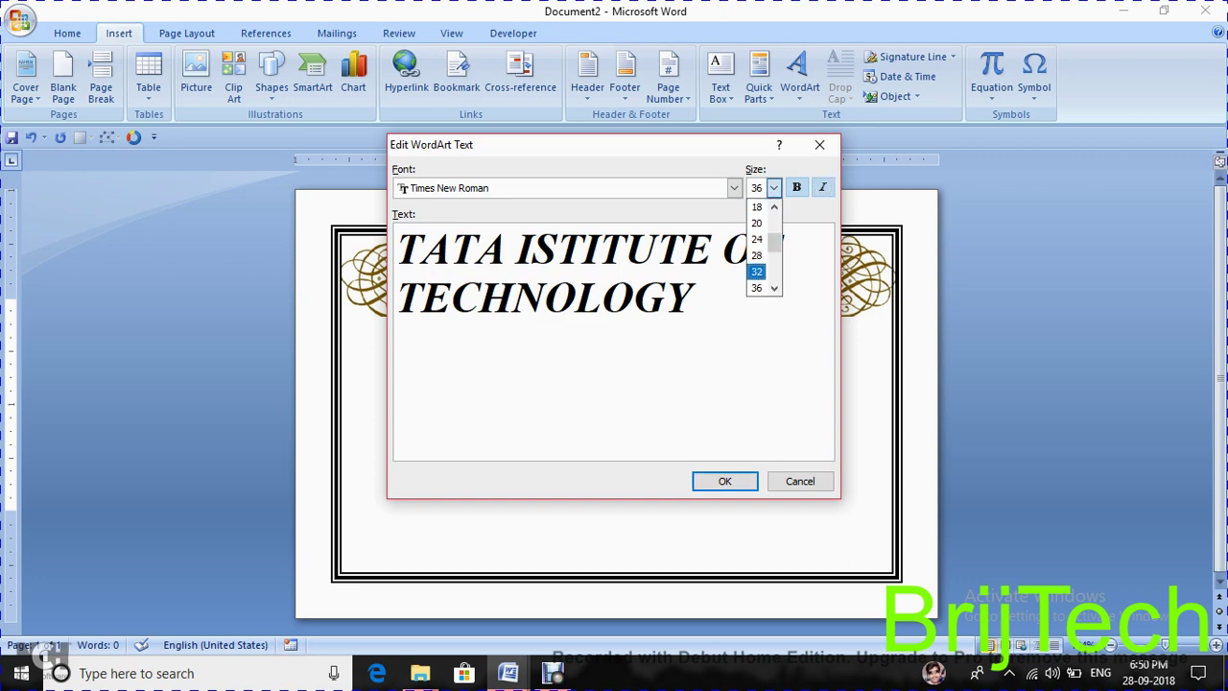
{"action": "left_click", "coordinate": [758, 272]}
{"action": "left_click", "coordinate": [725, 480]}
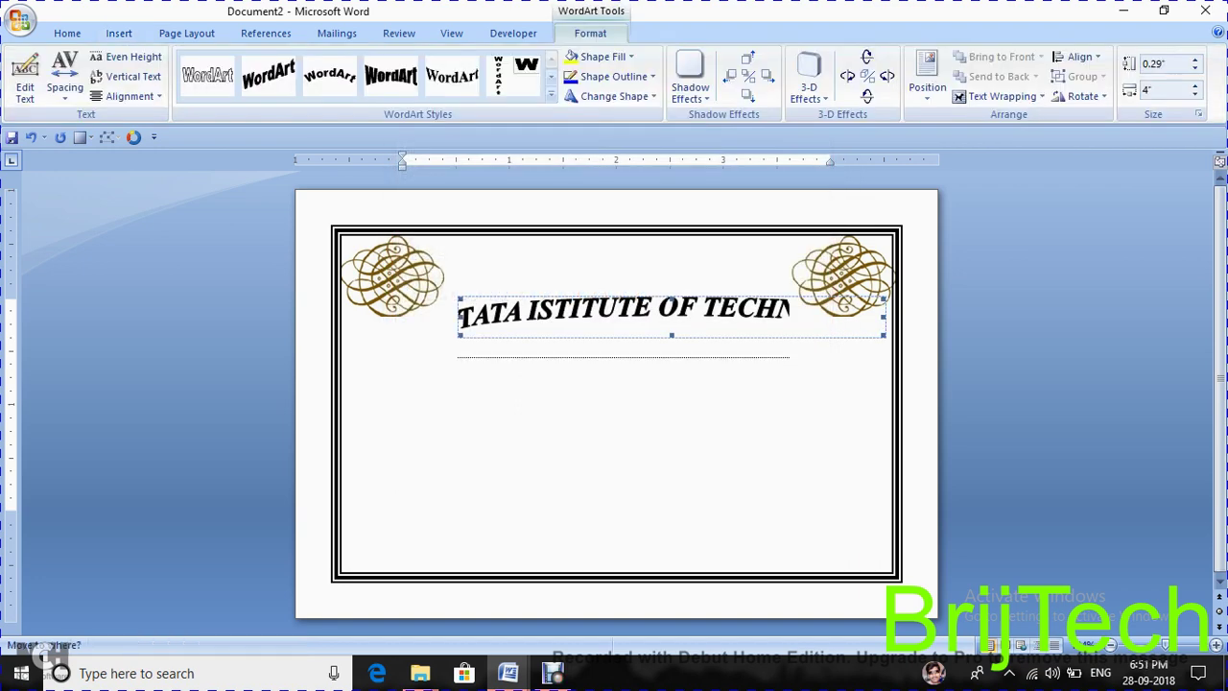
- Place the institute name top-centre, arch it deeply, and raise it between the ornaments
{"action": "left_click", "coordinate": [458, 317]}
{"action": "left_click", "coordinate": [470, 312]}
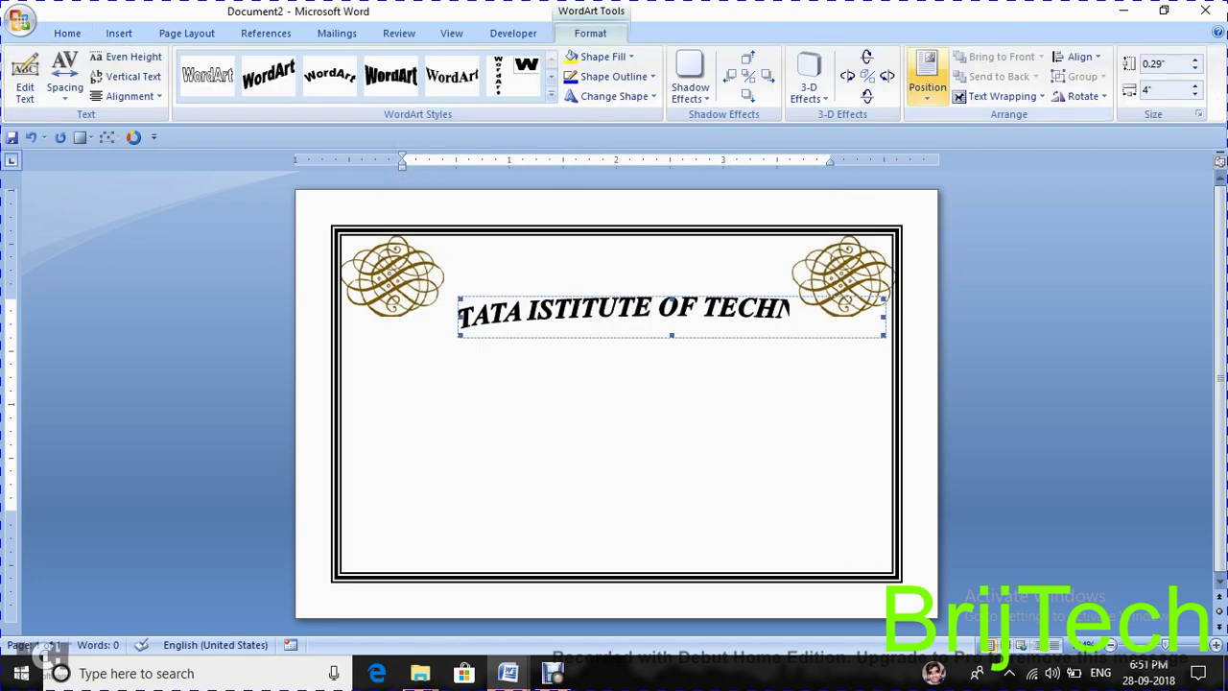
{"action": "left_click", "coordinate": [927, 77]}
{"action": "left_click", "coordinate": [983, 219]}
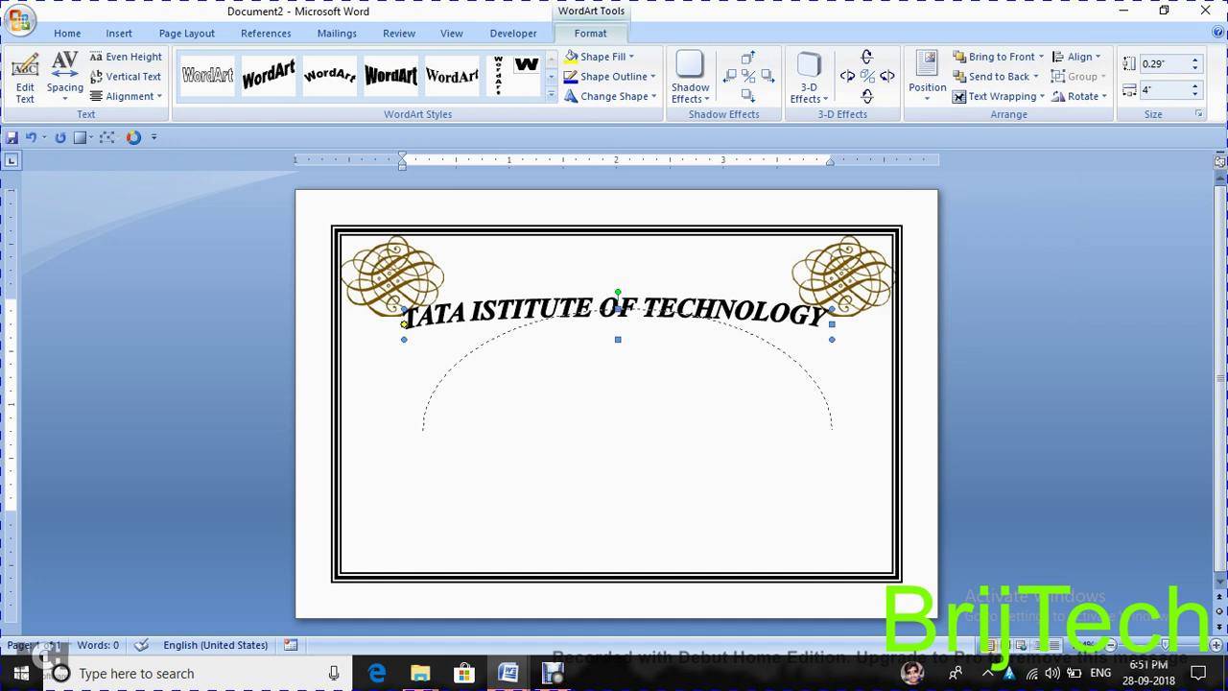
{"action": "left_click_drag", "start_coordinate": [404, 324], "coordinate": [420, 431]}
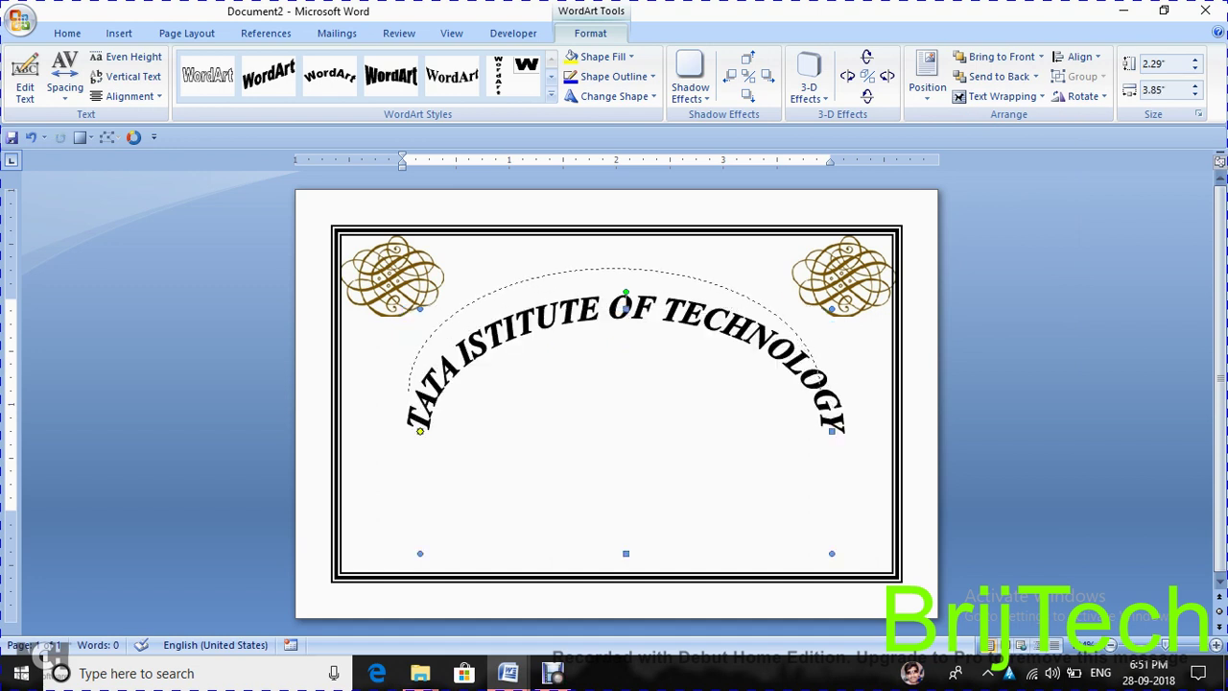
{"action": "left_click_drag", "start_coordinate": [625, 307], "coordinate": [615, 268]}
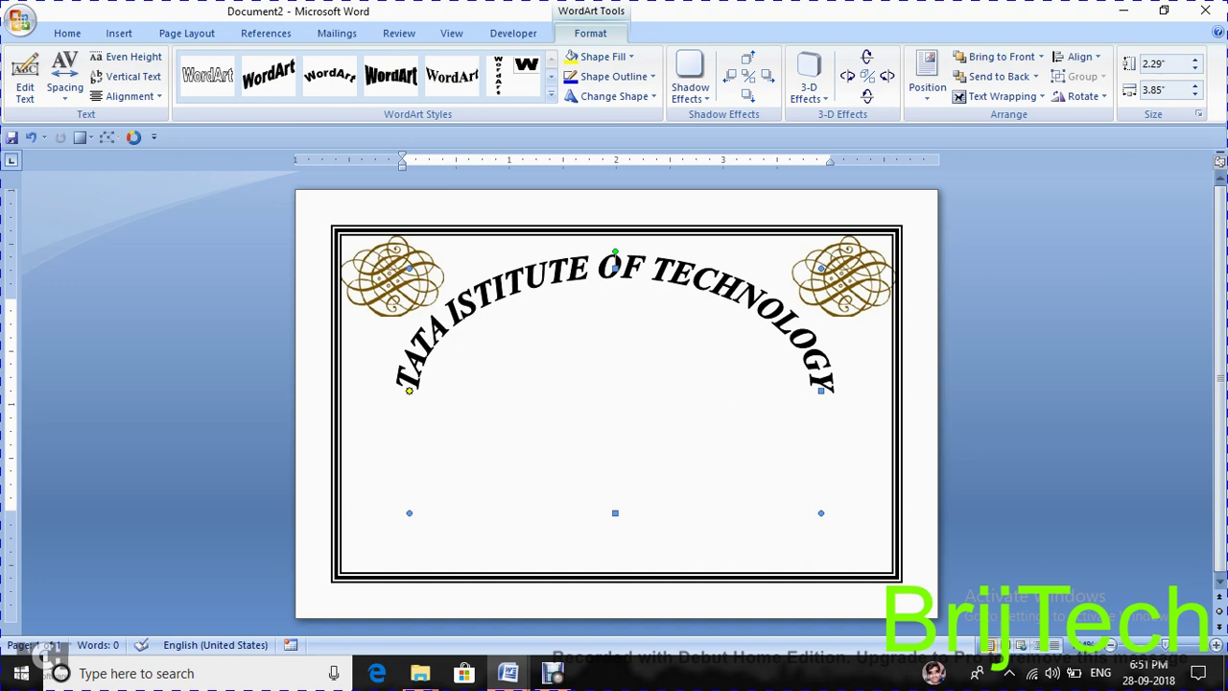
{"action": "left_click", "coordinate": [403, 526]}
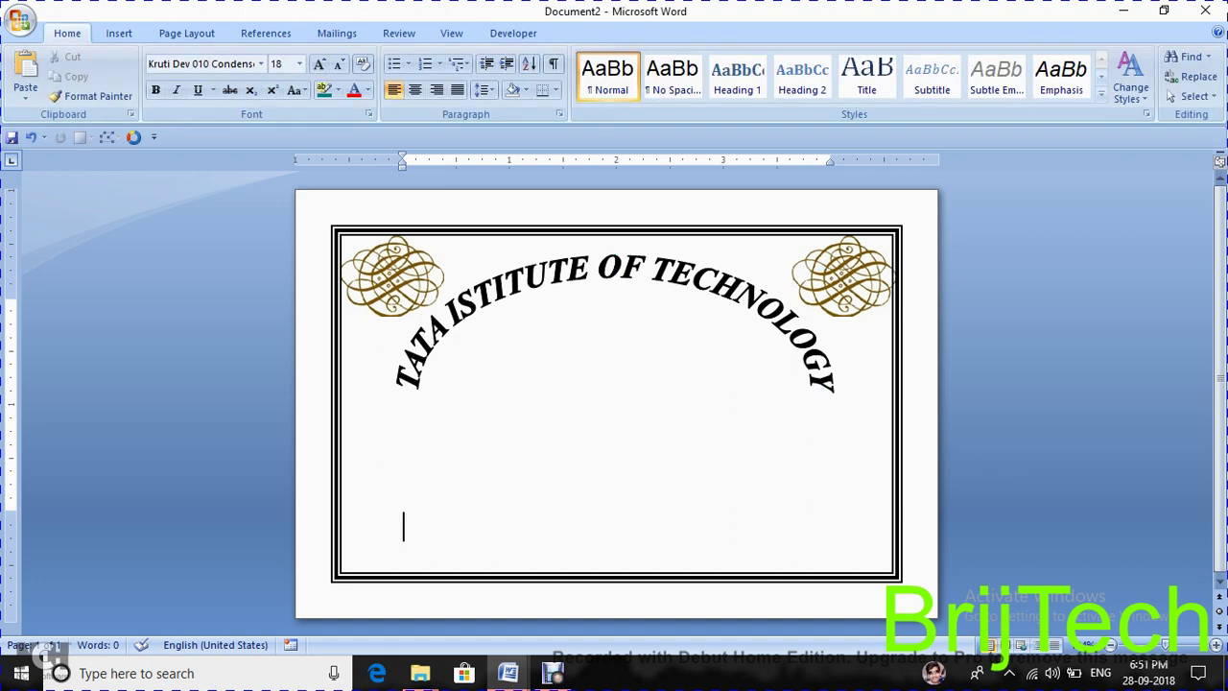
- Start an outlined-style WordArt with the text 'Certificate'
{"action": "left_click", "coordinate": [119, 33]}
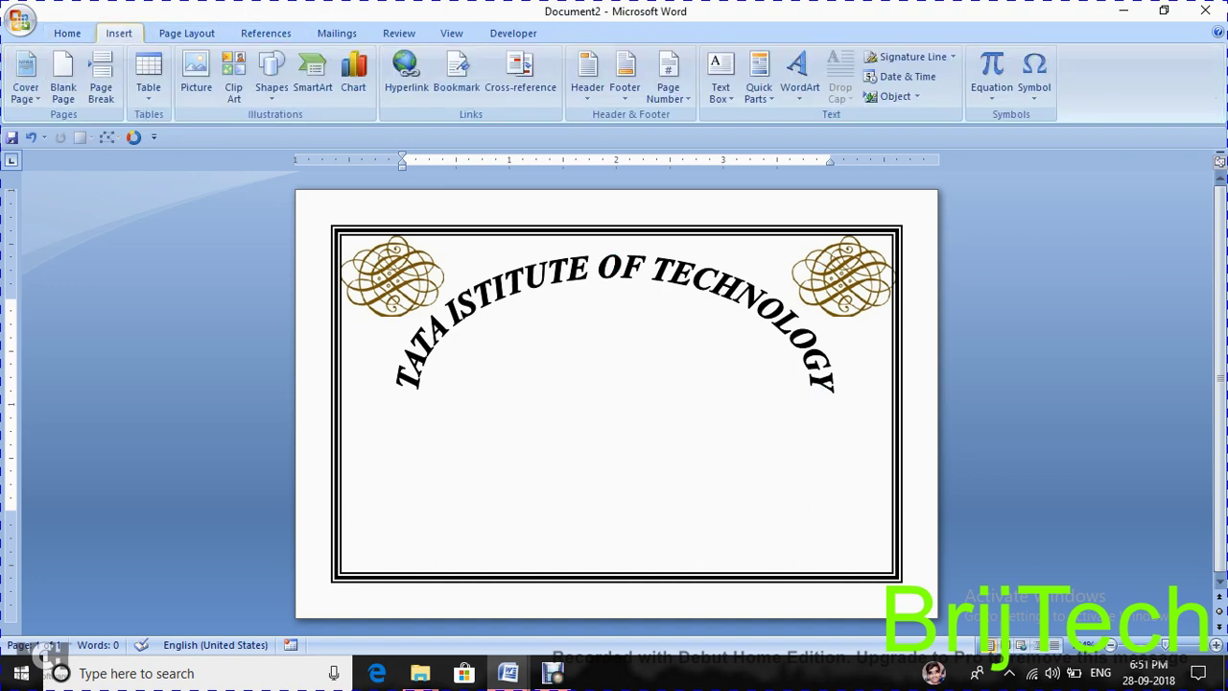
{"action": "left_click", "coordinate": [799, 75]}
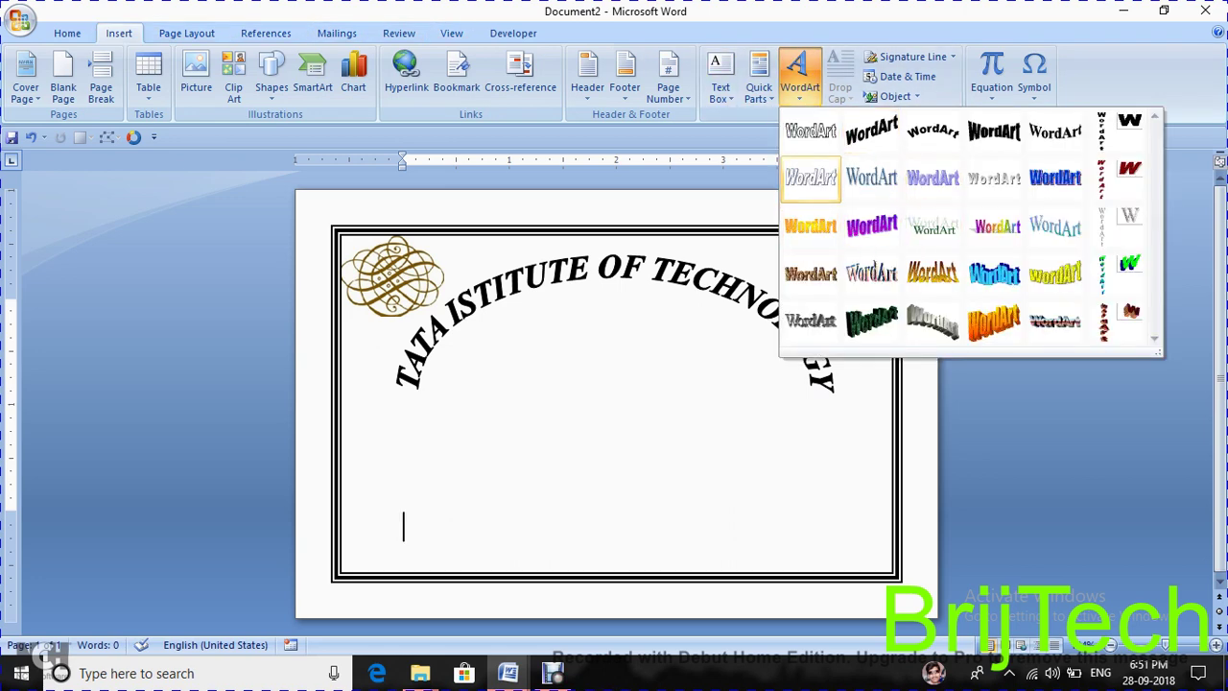
{"action": "left_click", "coordinate": [810, 225]}
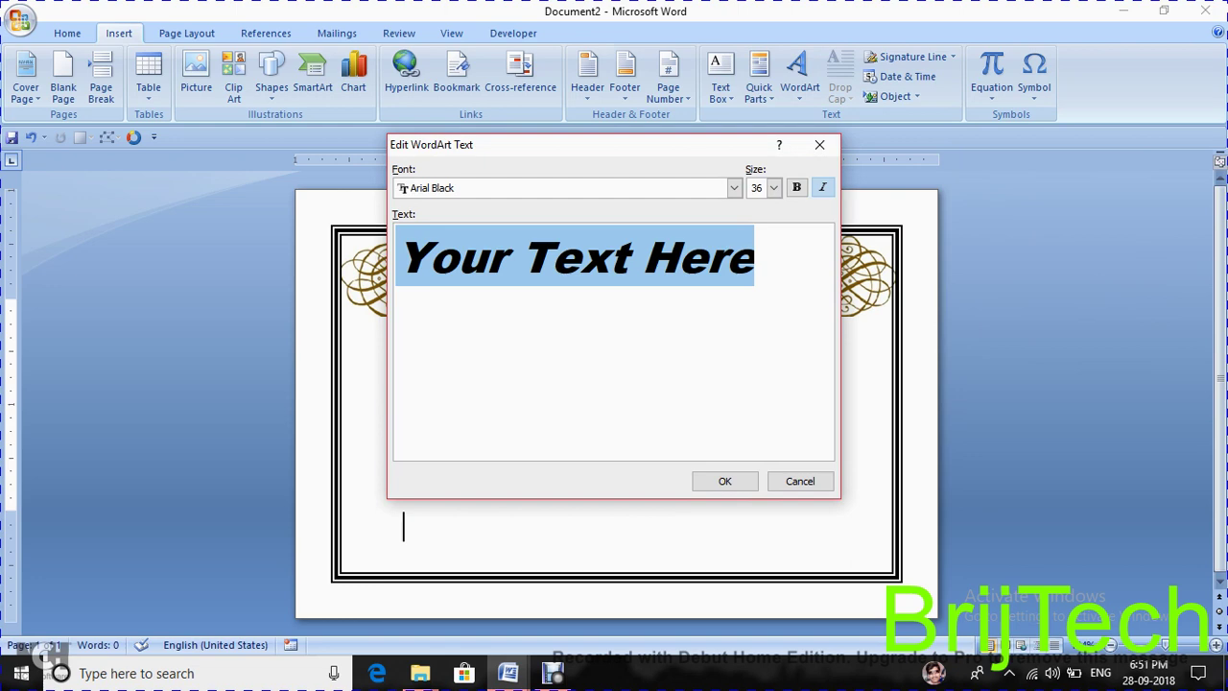
{"action": "key", "text": "Delete"}
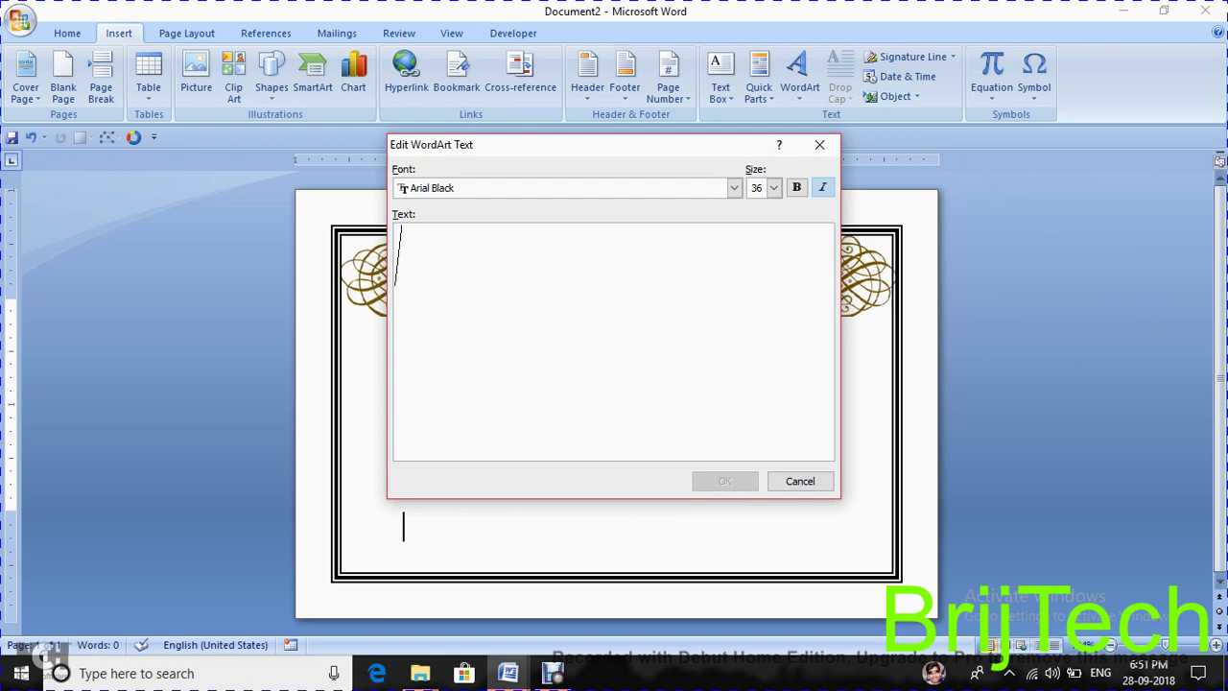
{"action": "type", "text": "Ce"}
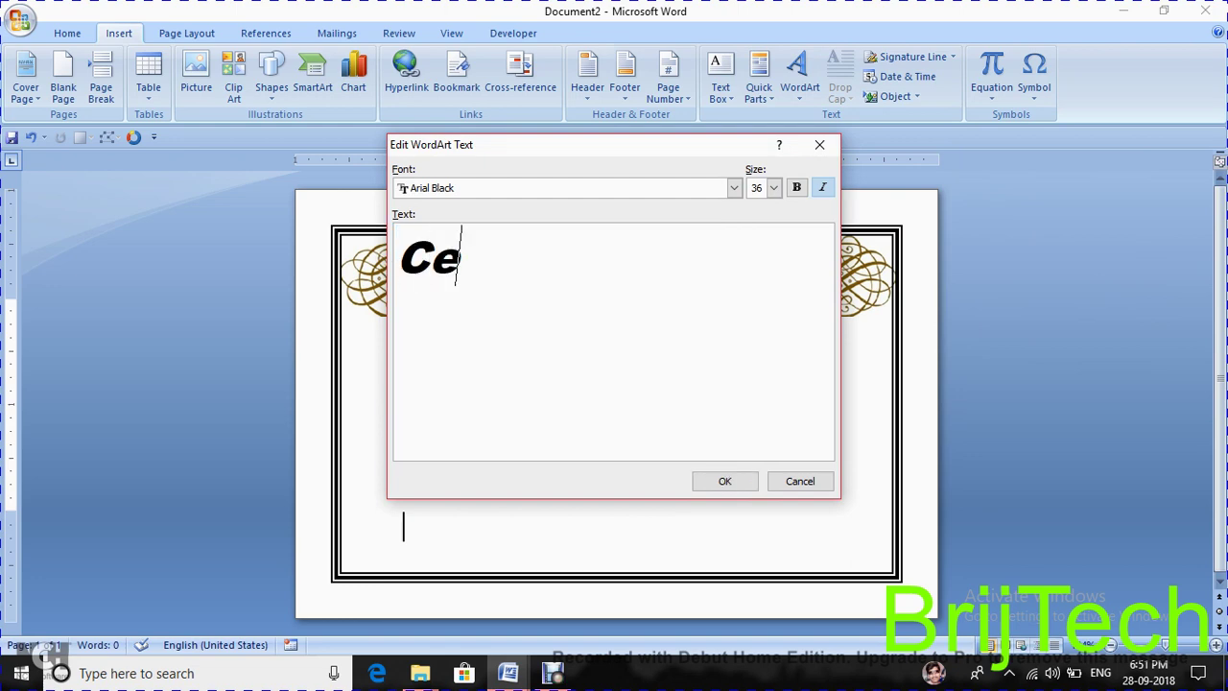
{"action": "type", "text": "rtif"}
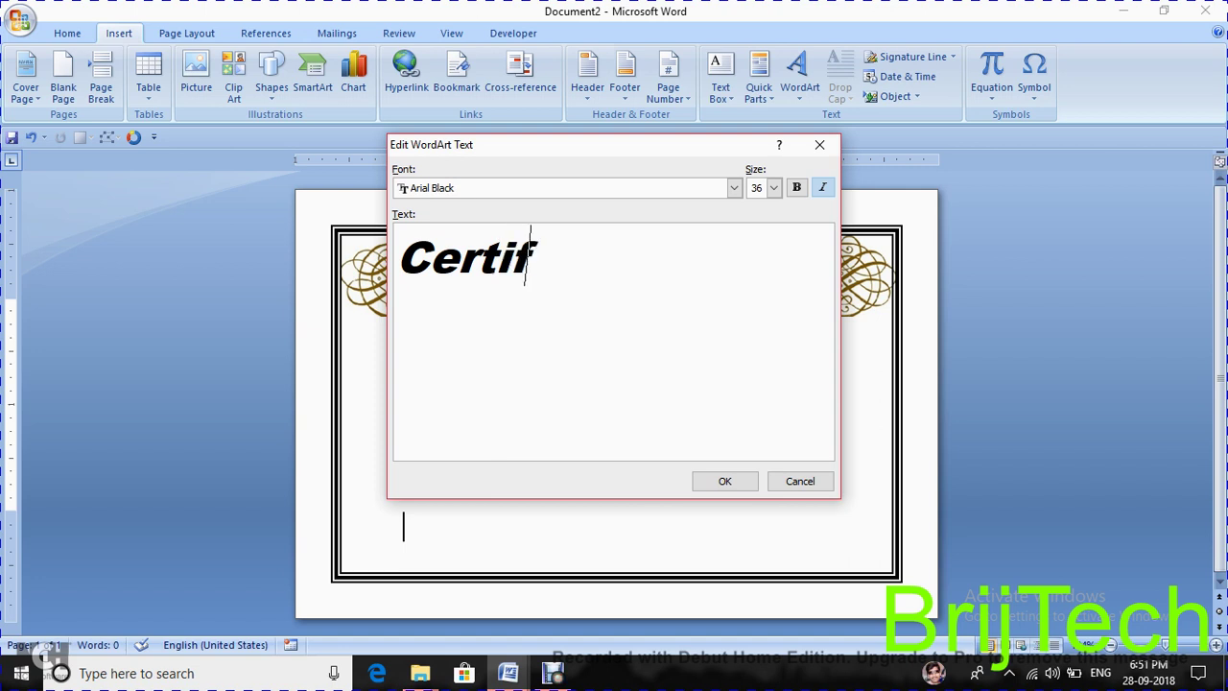
{"action": "type", "text": "icate"}
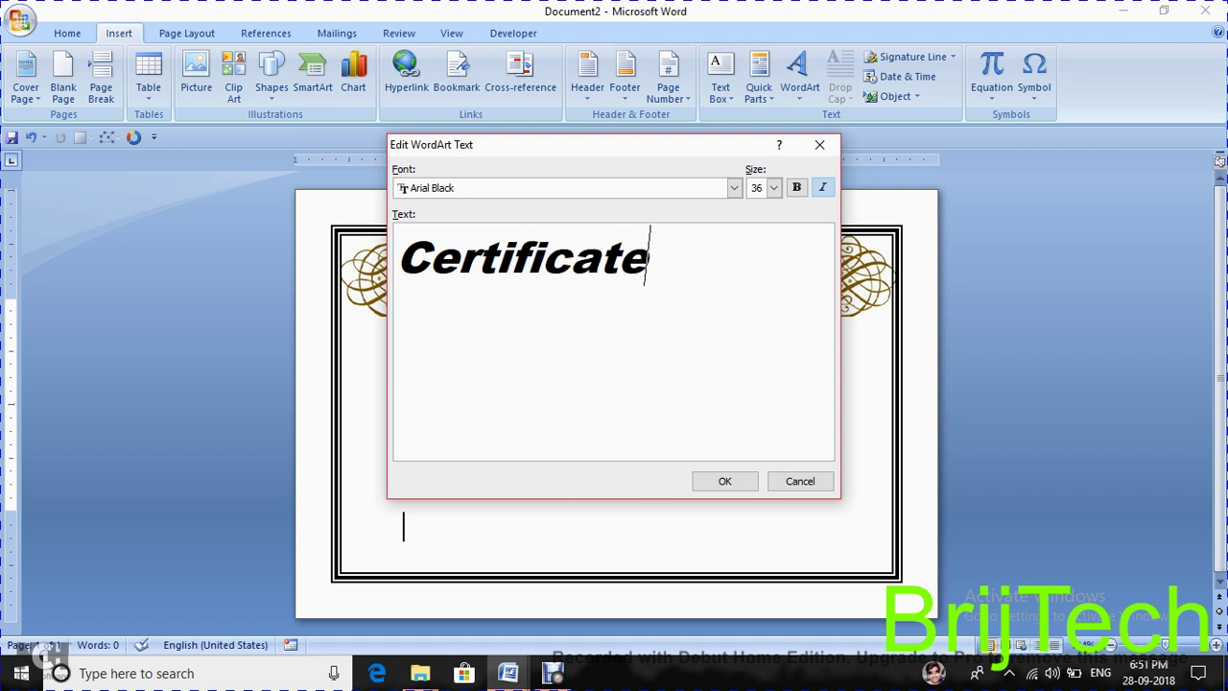
- Format 'Certificate' as Times New Roman bold italic and insert it
{"action": "left_click", "coordinate": [734, 188]}
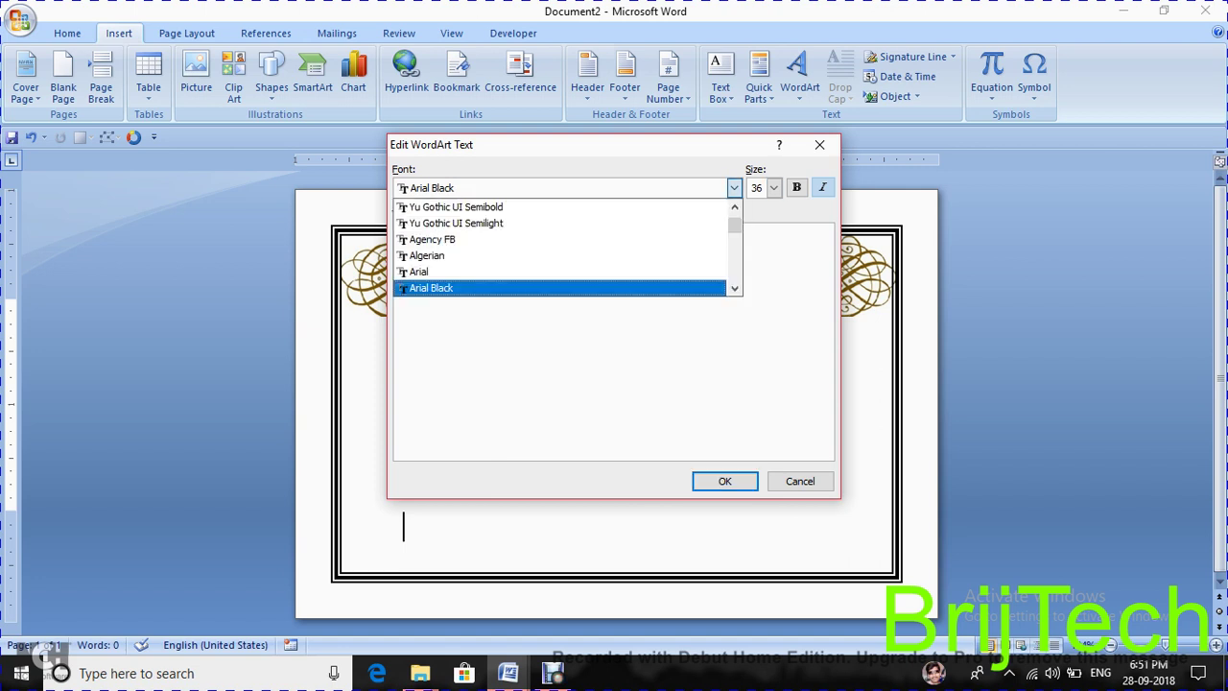
{"action": "scroll", "coordinate": [566, 247], "scroll_direction": "down", "scroll_amount": 2}
{"action": "left_click_drag", "start_coordinate": [734, 225], "coordinate": [734, 275]}
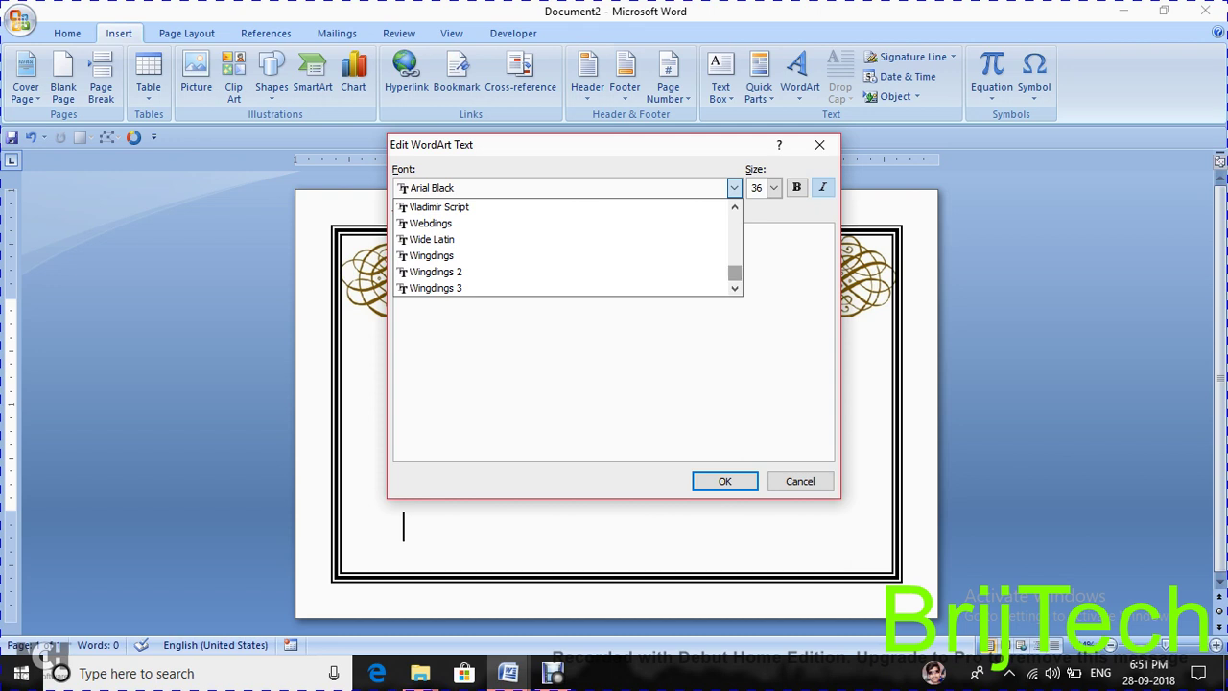
{"action": "left_click", "coordinate": [734, 207]}
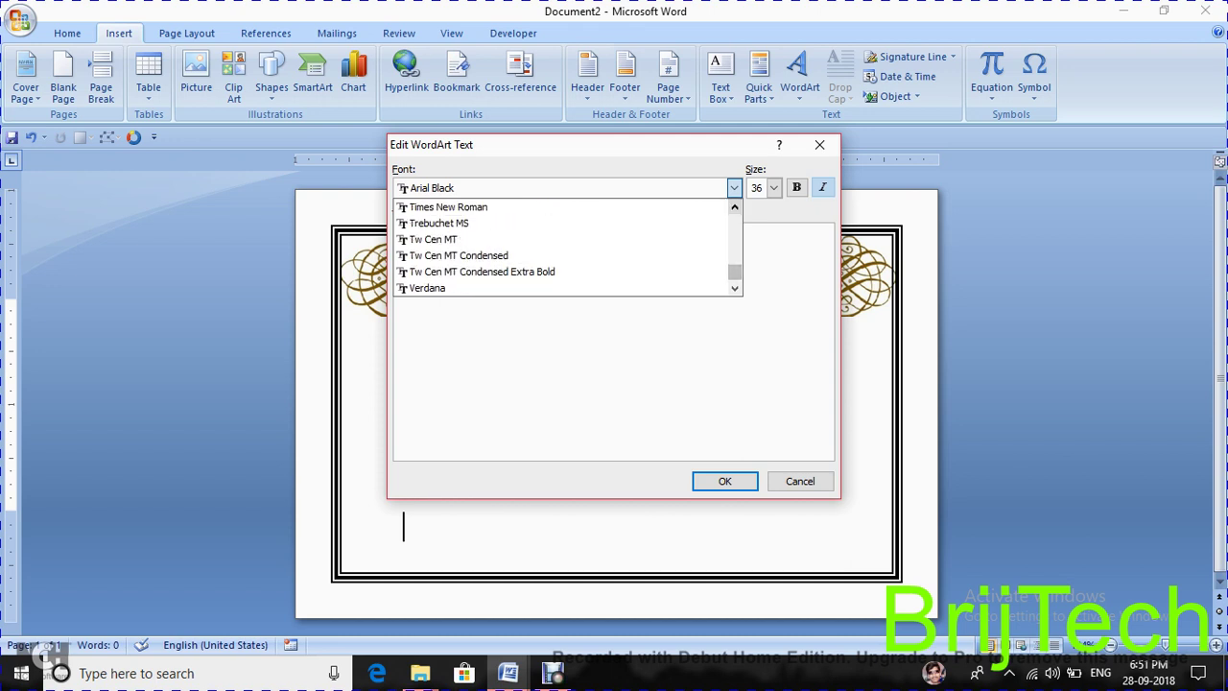
{"action": "left_click", "coordinate": [451, 206]}
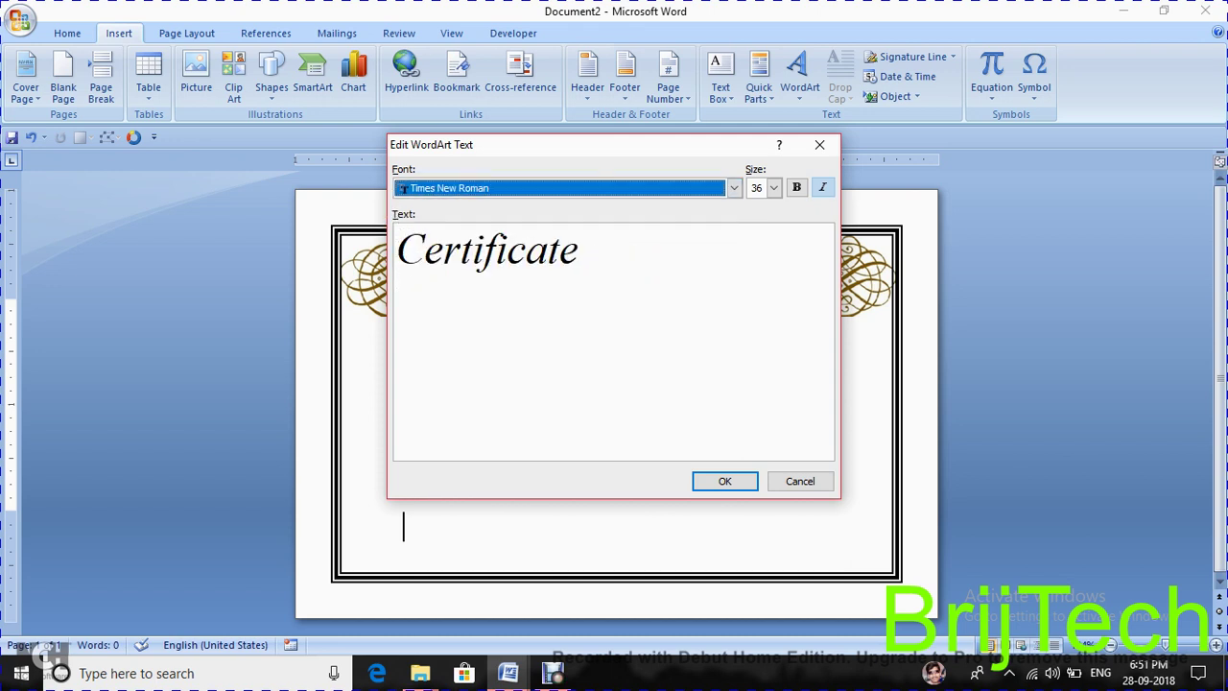
{"action": "left_click", "coordinate": [797, 187]}
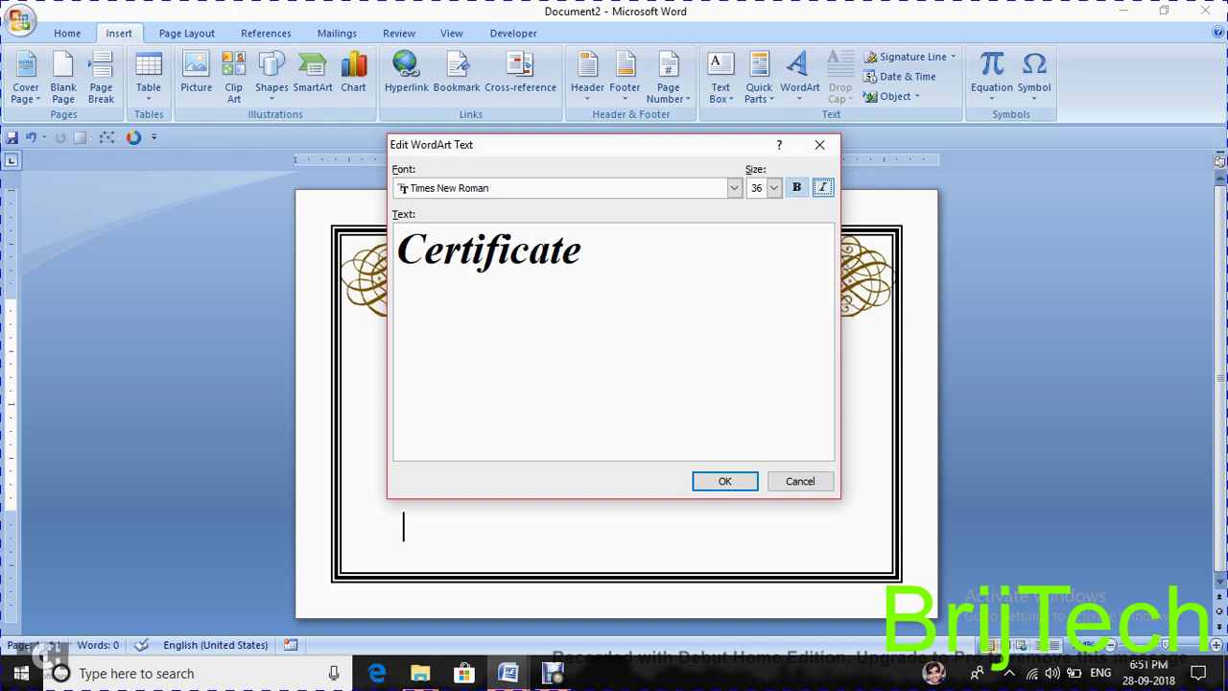
{"action": "left_click", "coordinate": [822, 187]}
{"action": "left_click", "coordinate": [822, 187]}
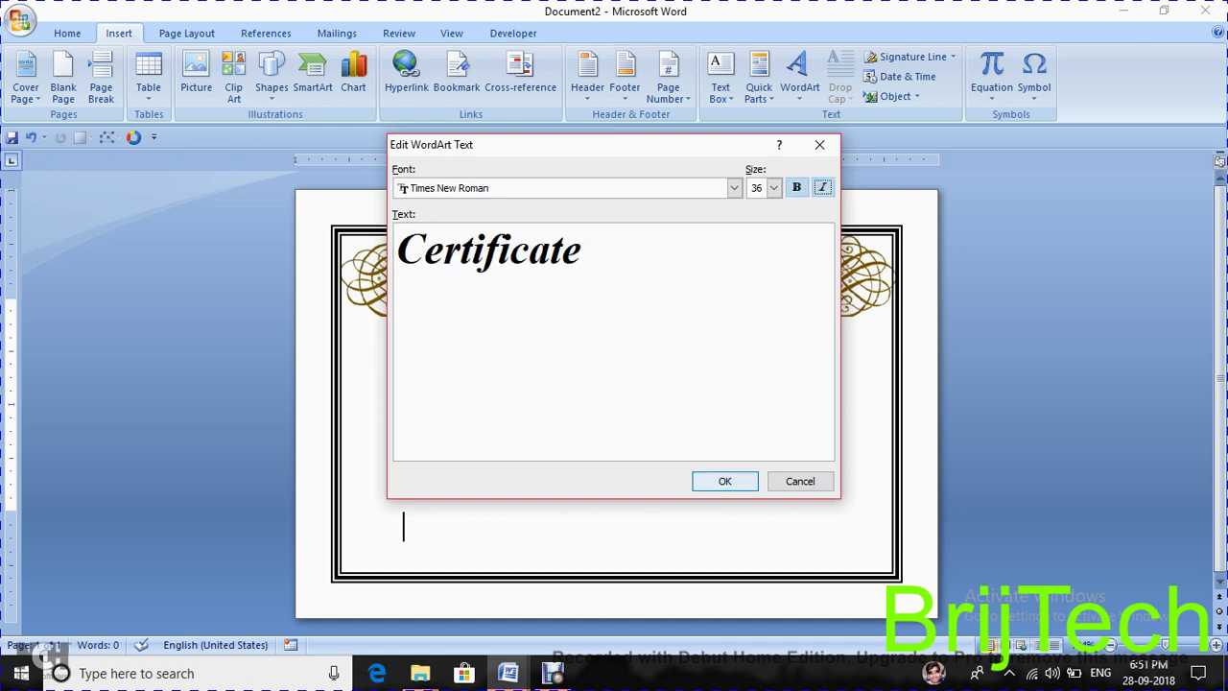
{"action": "key", "text": "Return"}
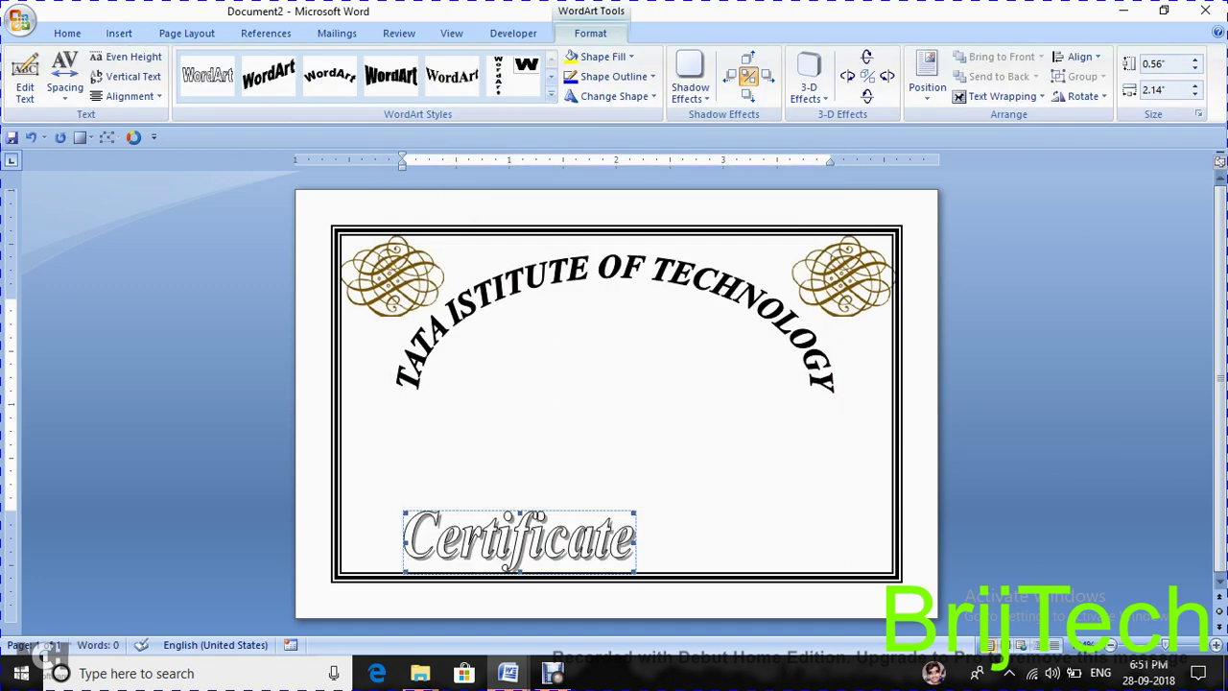
- Centre 'Certificate' at the top, then move it down below the arched name
{"action": "left_click", "coordinate": [672, 542]}
{"action": "left_click", "coordinate": [518, 538]}
{"action": "left_click", "coordinate": [927, 77]}
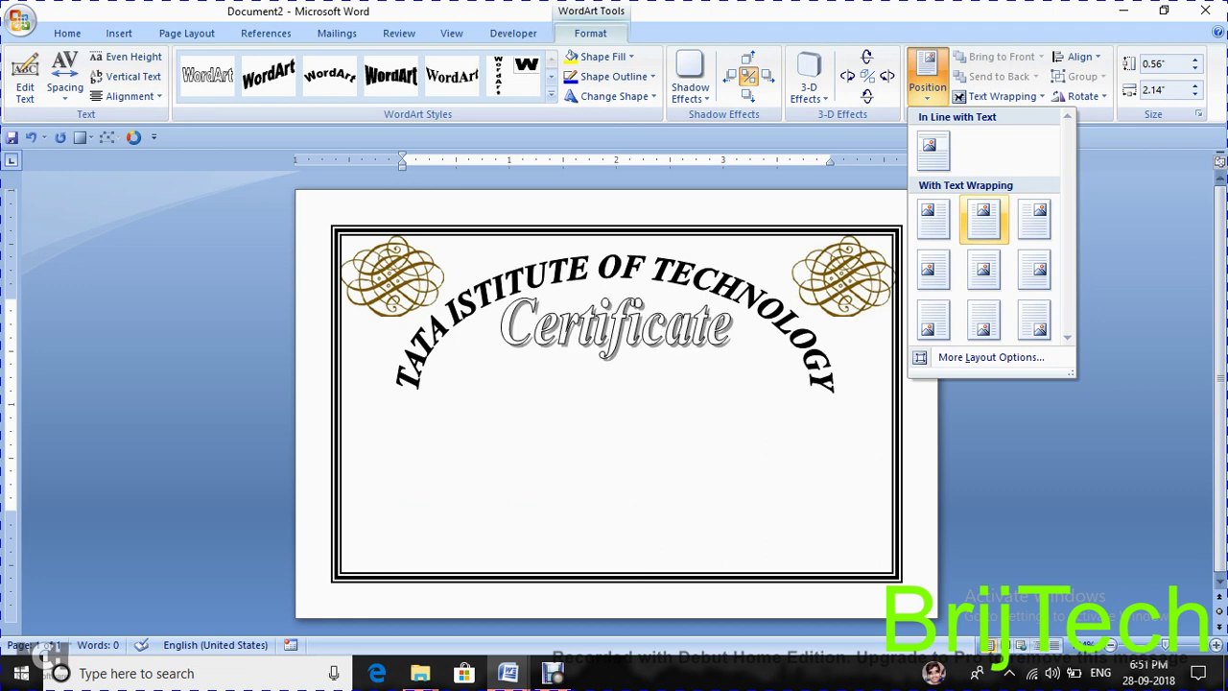
{"action": "left_click", "coordinate": [983, 219]}
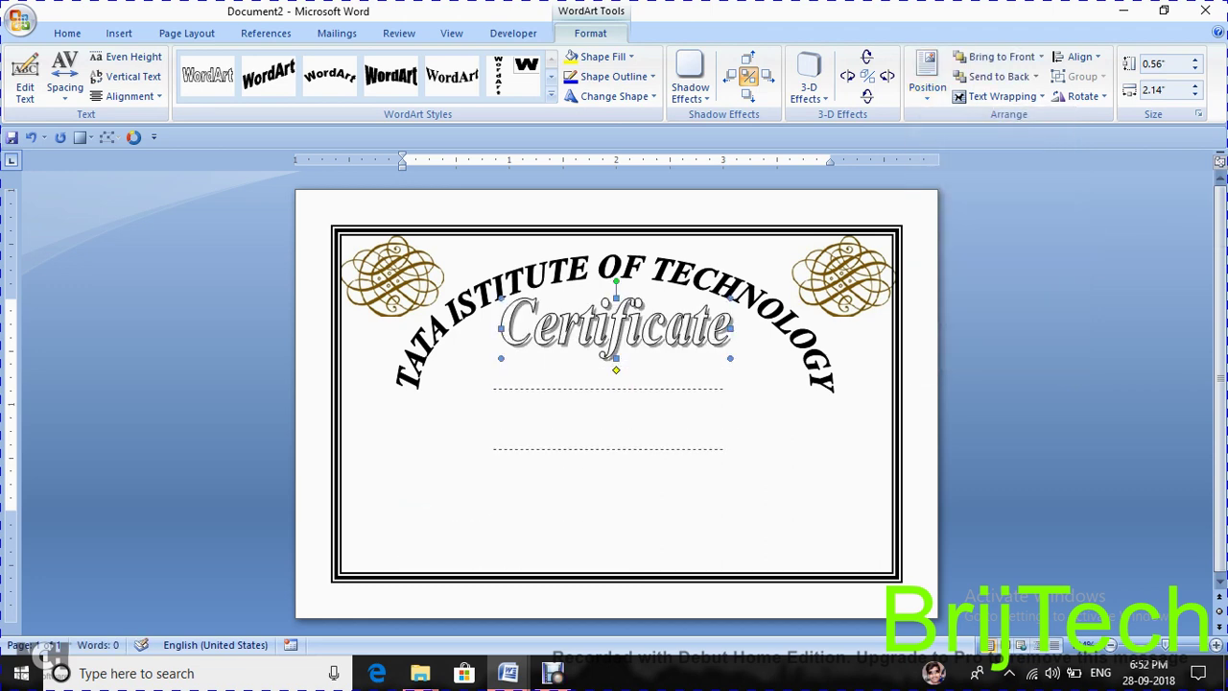
{"action": "left_click_drag", "start_coordinate": [616, 328], "coordinate": [608, 418]}
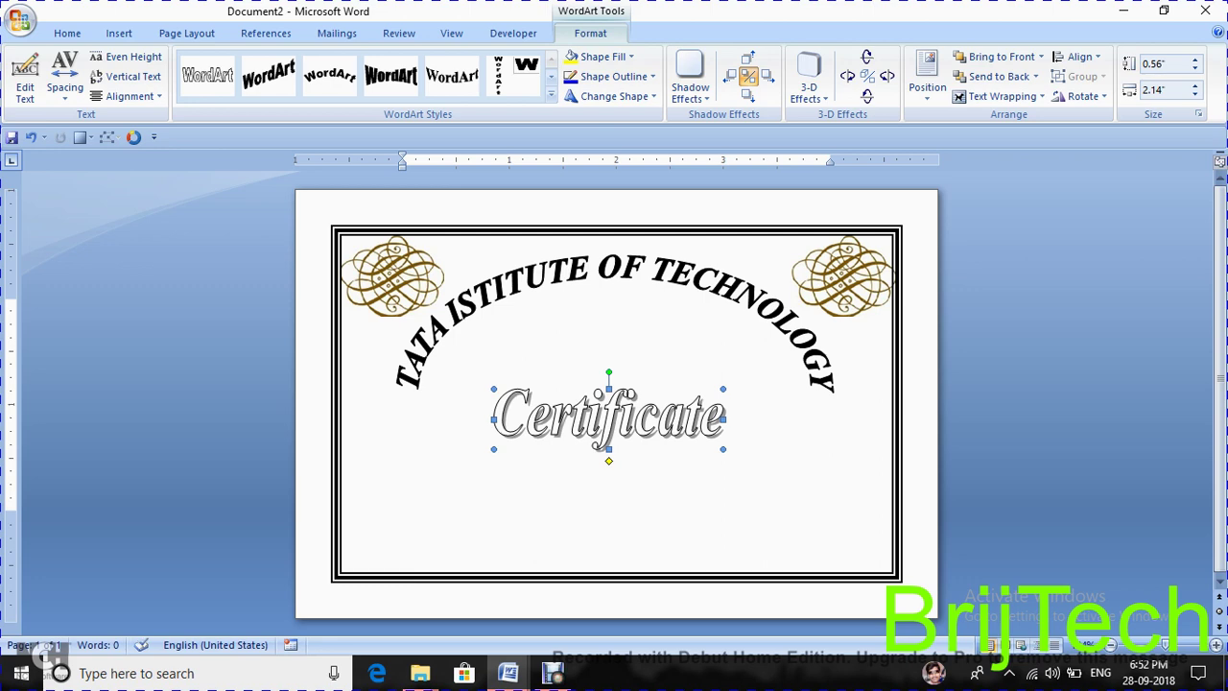
- Give 'Certificate' a drop shadow and a red outline
{"action": "left_click", "coordinate": [690, 77]}
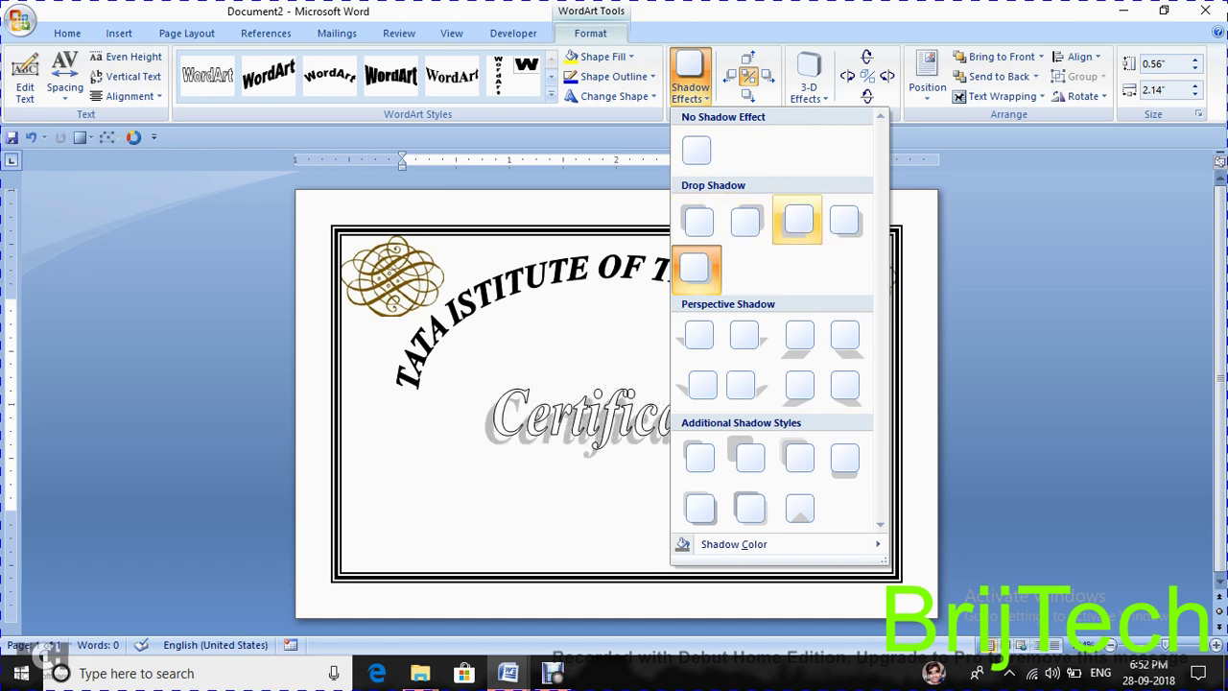
{"action": "left_click", "coordinate": [797, 220]}
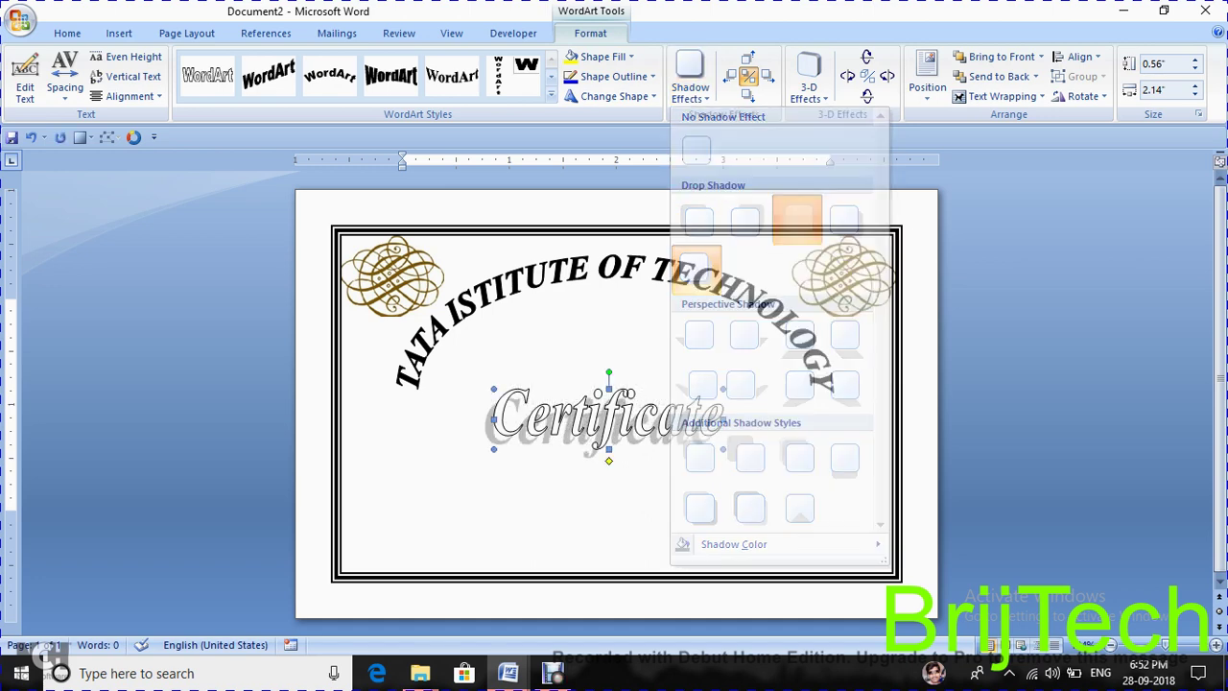
{"action": "left_click", "coordinate": [403, 526]}
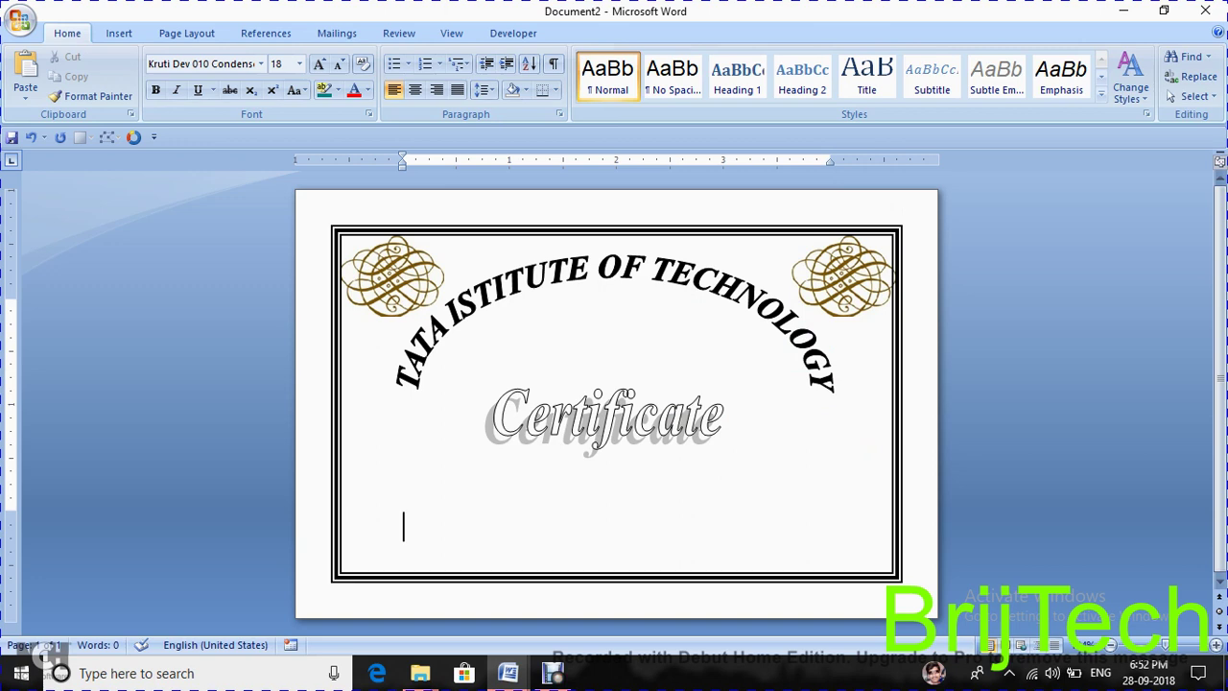
{"action": "left_click", "coordinate": [604, 417]}
{"action": "left_click", "coordinate": [614, 75]}
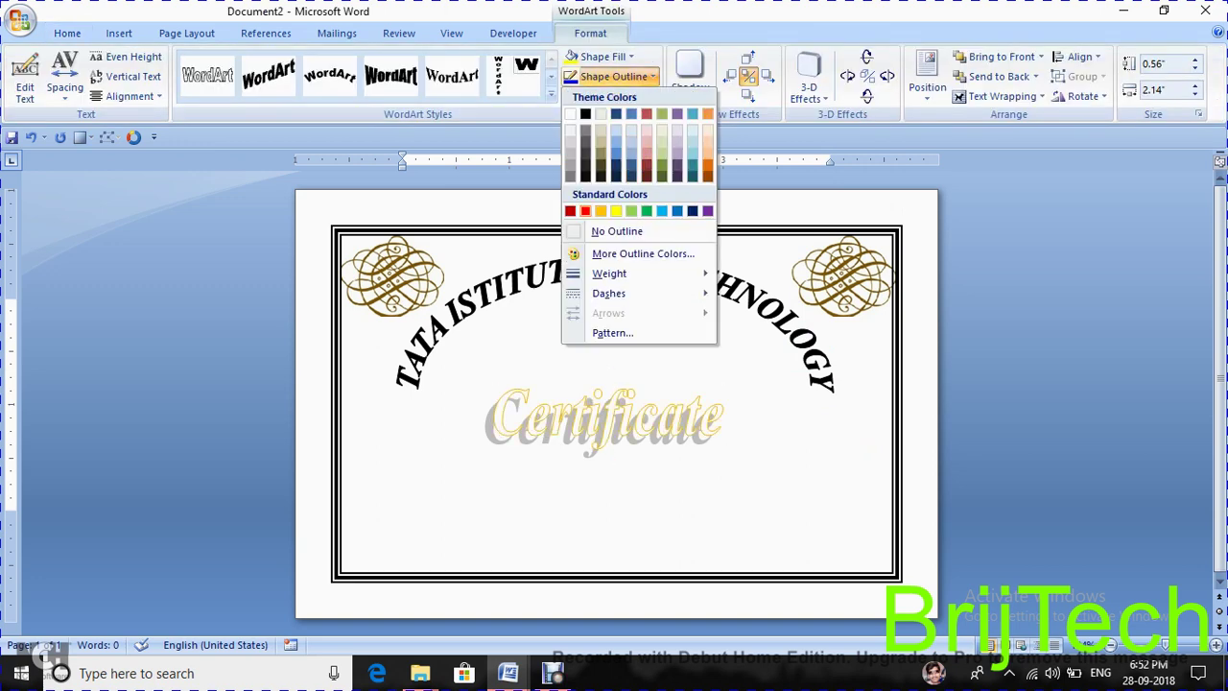
{"action": "left_click", "coordinate": [585, 210]}
{"action": "left_click", "coordinate": [403, 525]}
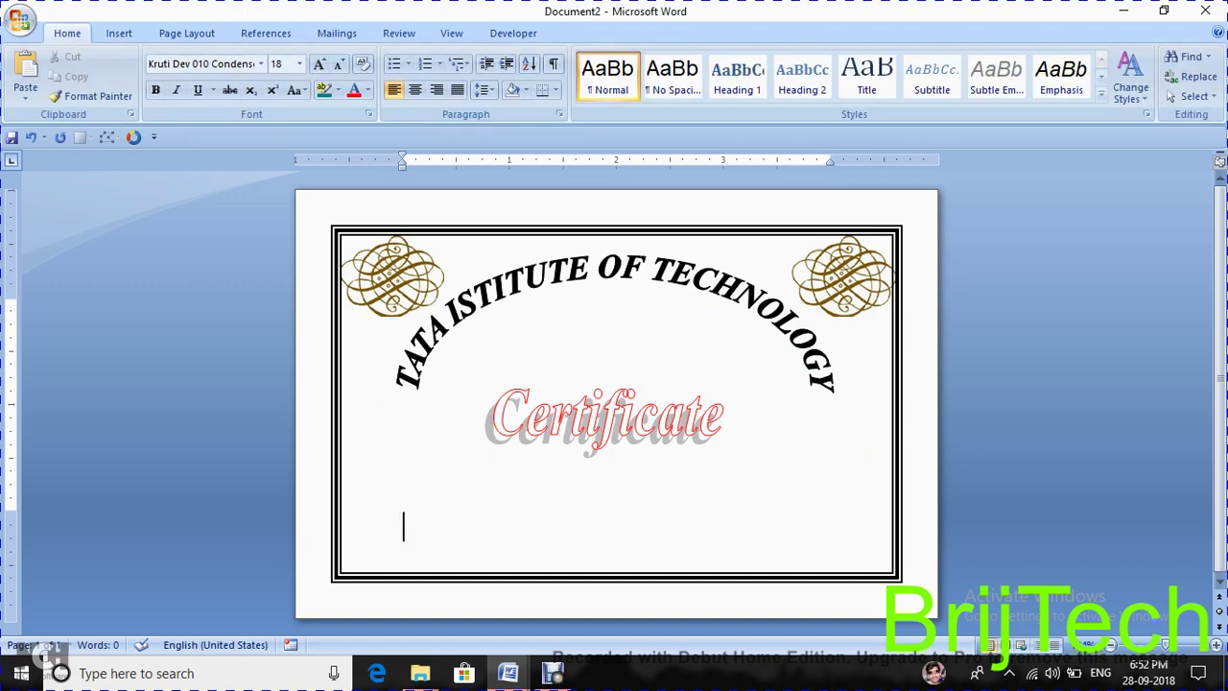
- Draw a small text box above 'Certificate'
{"action": "left_click", "coordinate": [187, 32]}
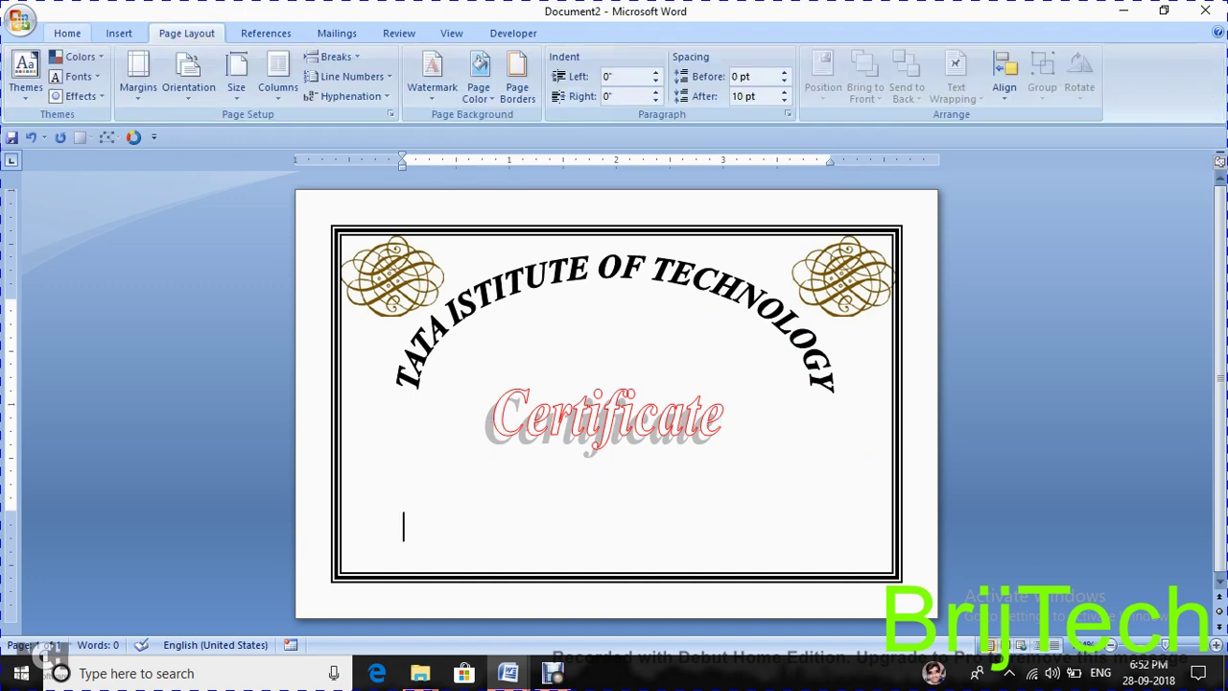
{"action": "left_click", "coordinate": [119, 33]}
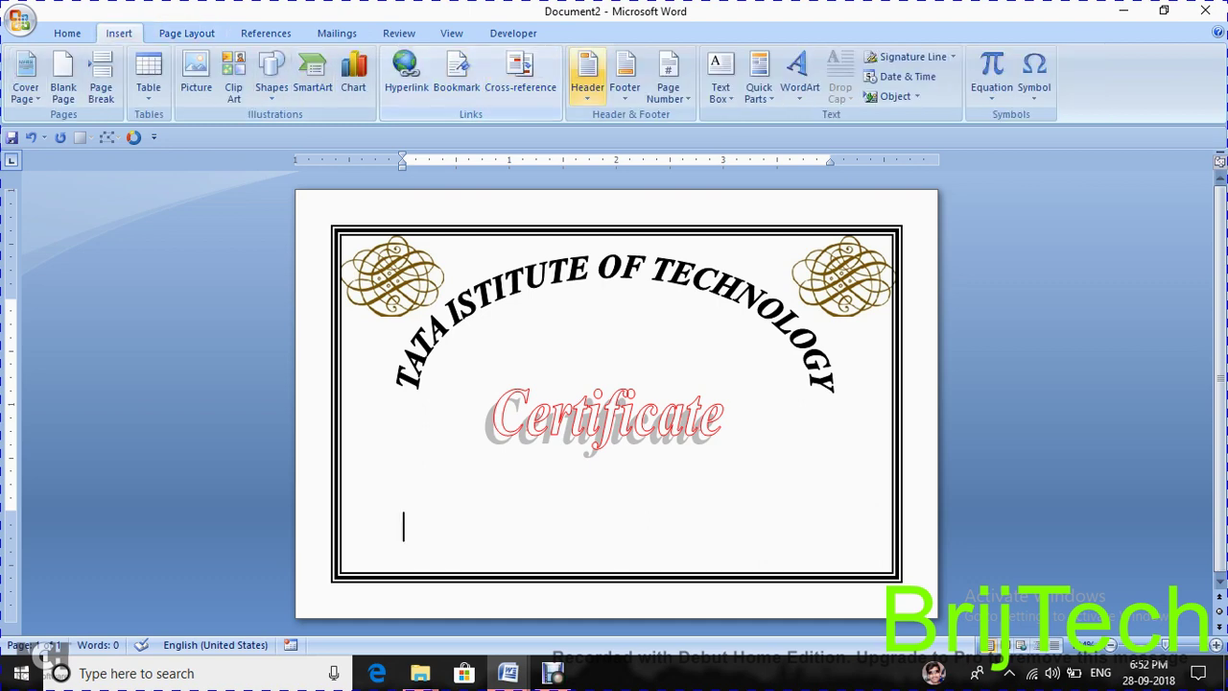
{"action": "left_click", "coordinate": [719, 77]}
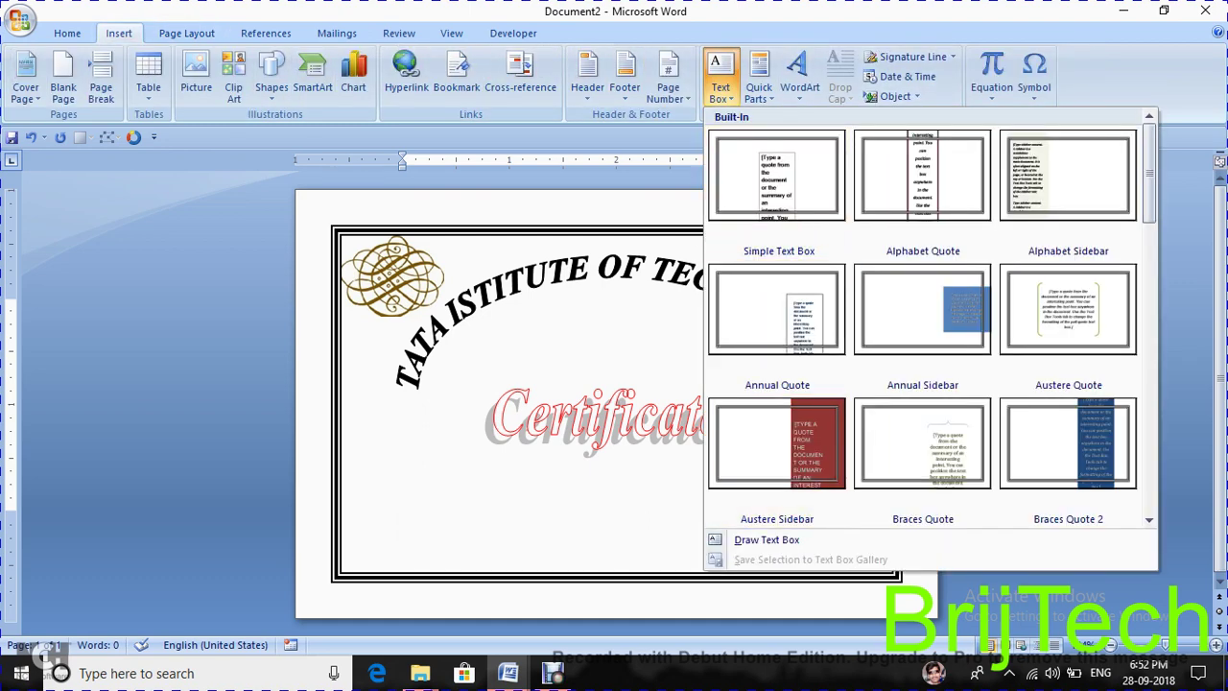
{"action": "left_click", "coordinate": [767, 539]}
{"action": "key", "text": "Escape"}
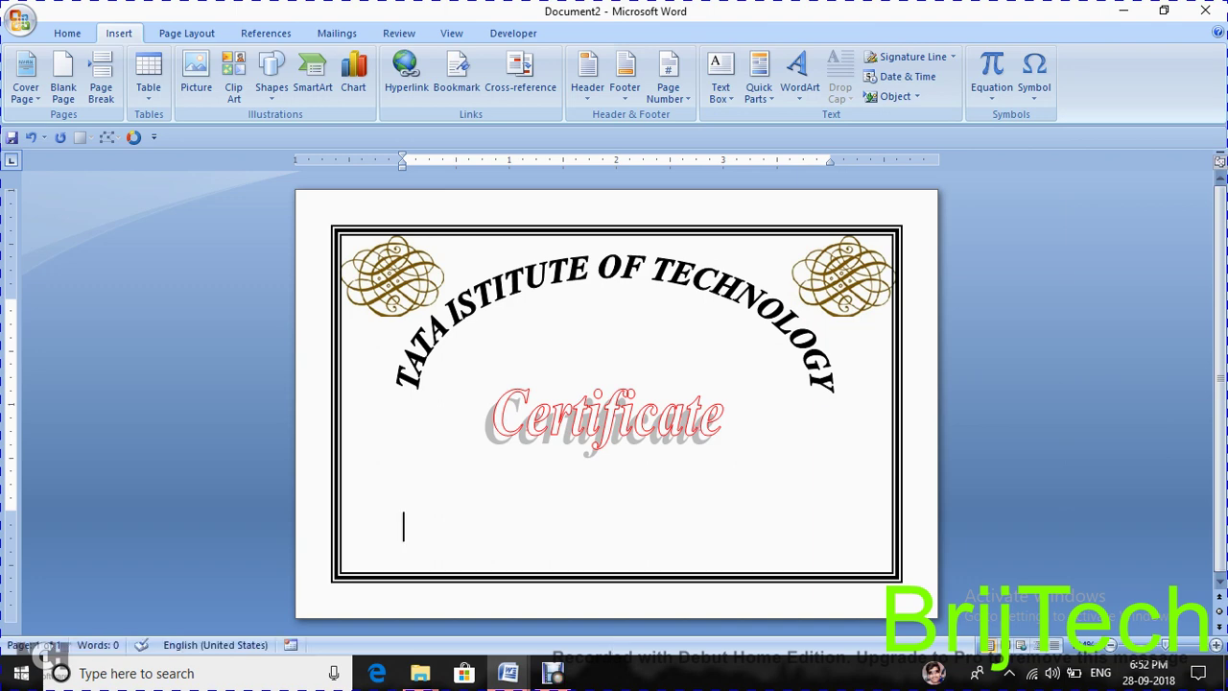
{"action": "left_click_drag", "start_coordinate": [528, 341], "coordinate": [716, 374]}
{"action": "left_click_drag", "start_coordinate": [514, 334], "coordinate": [499, 326]}
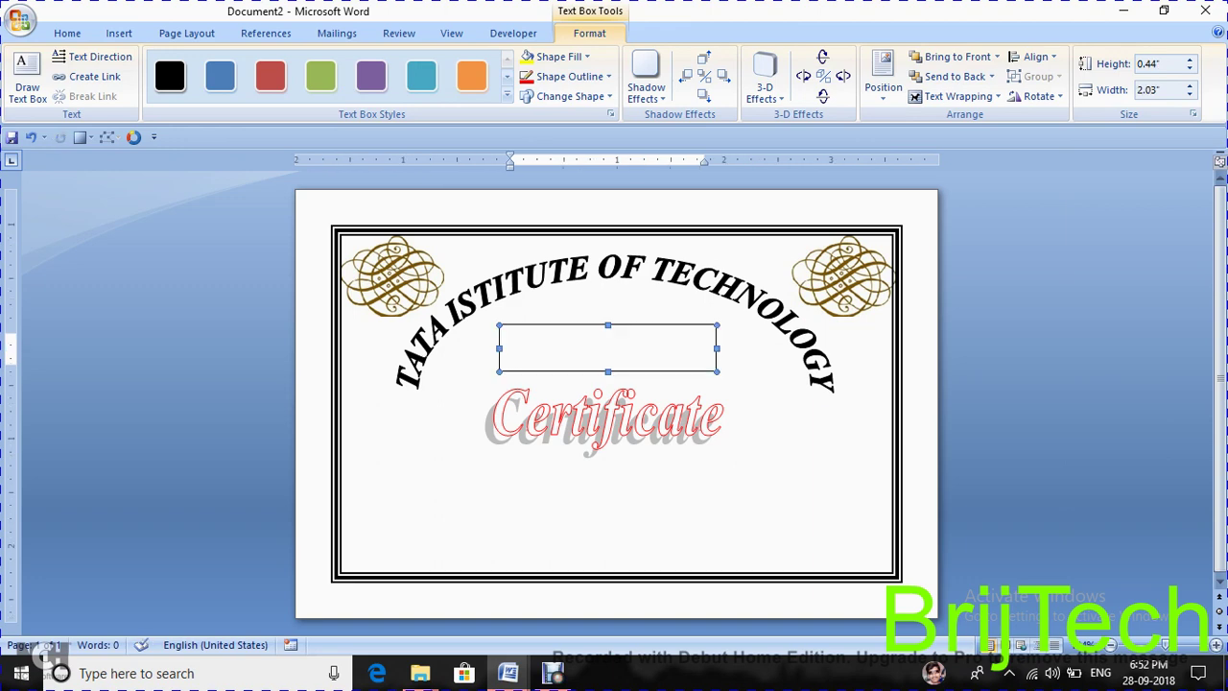
{"action": "left_click", "coordinate": [512, 345]}
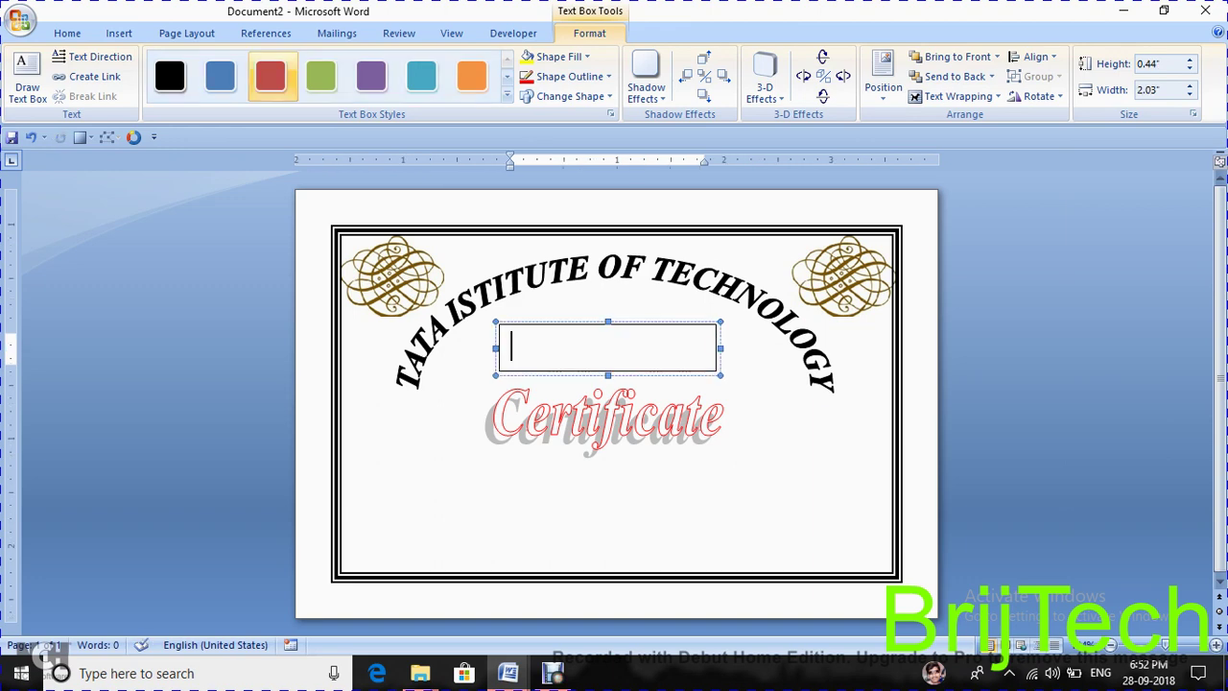
- At 9 pt, type 'Sidh – M.P.' with the contact phone number below
{"action": "left_click", "coordinate": [63, 33]}
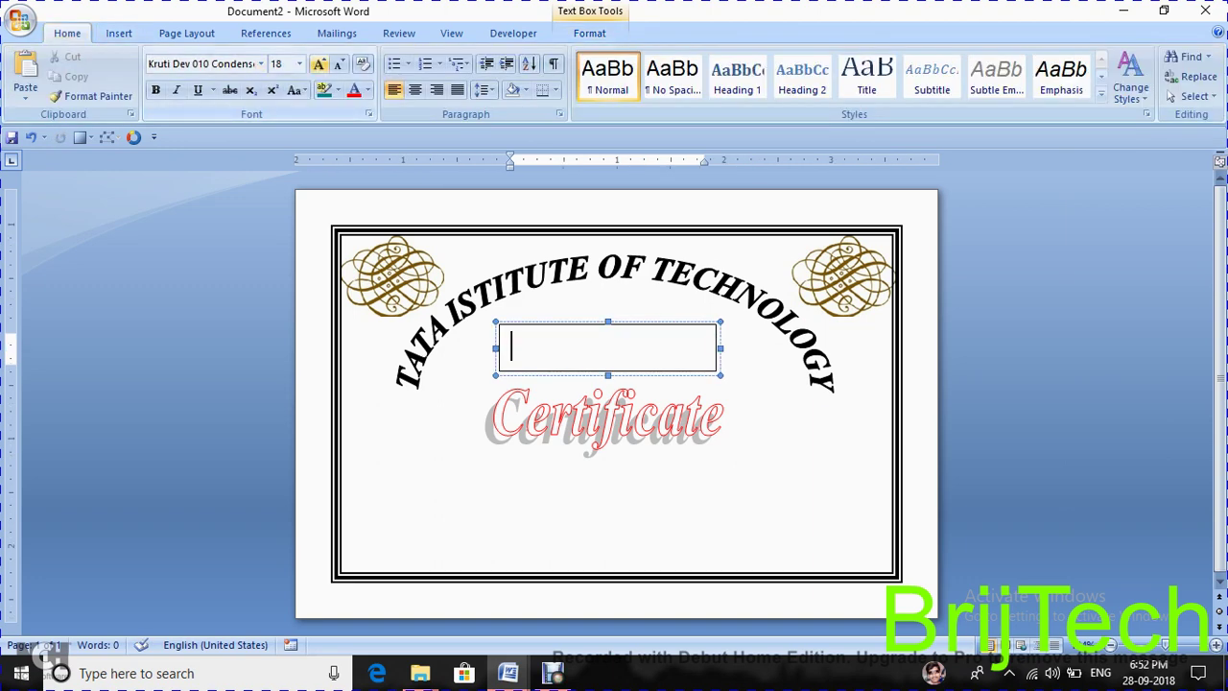
{"action": "left_click", "coordinate": [300, 63]}
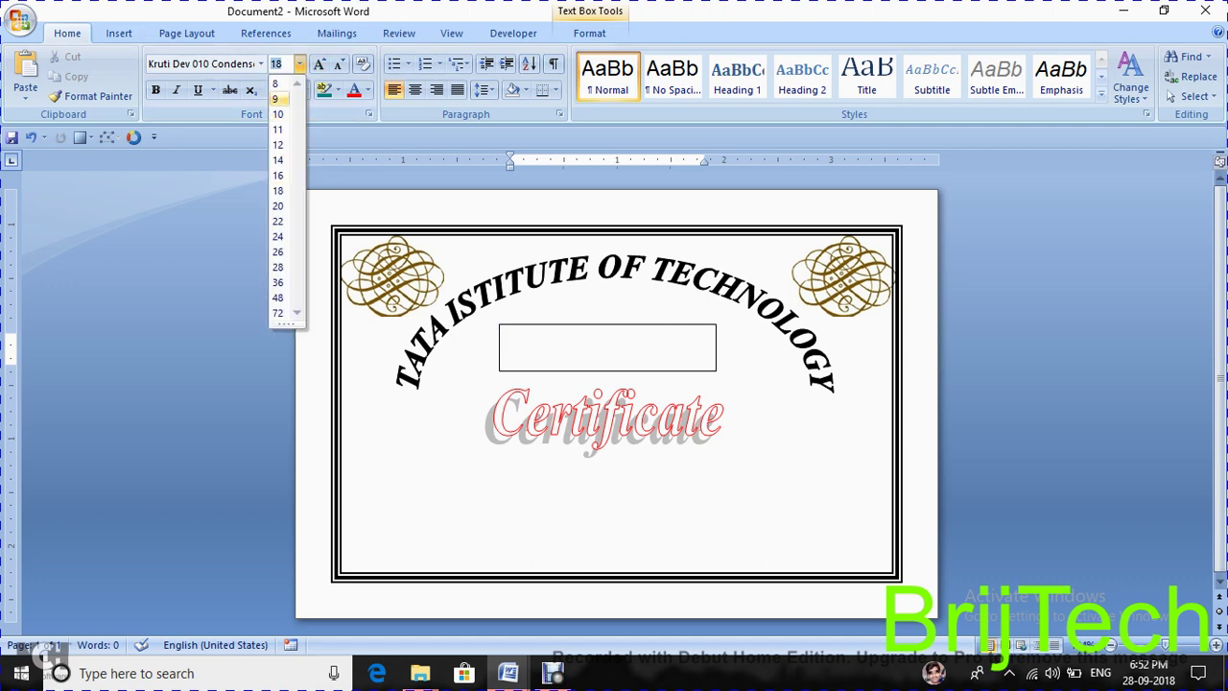
{"action": "left_click", "coordinate": [277, 98]}
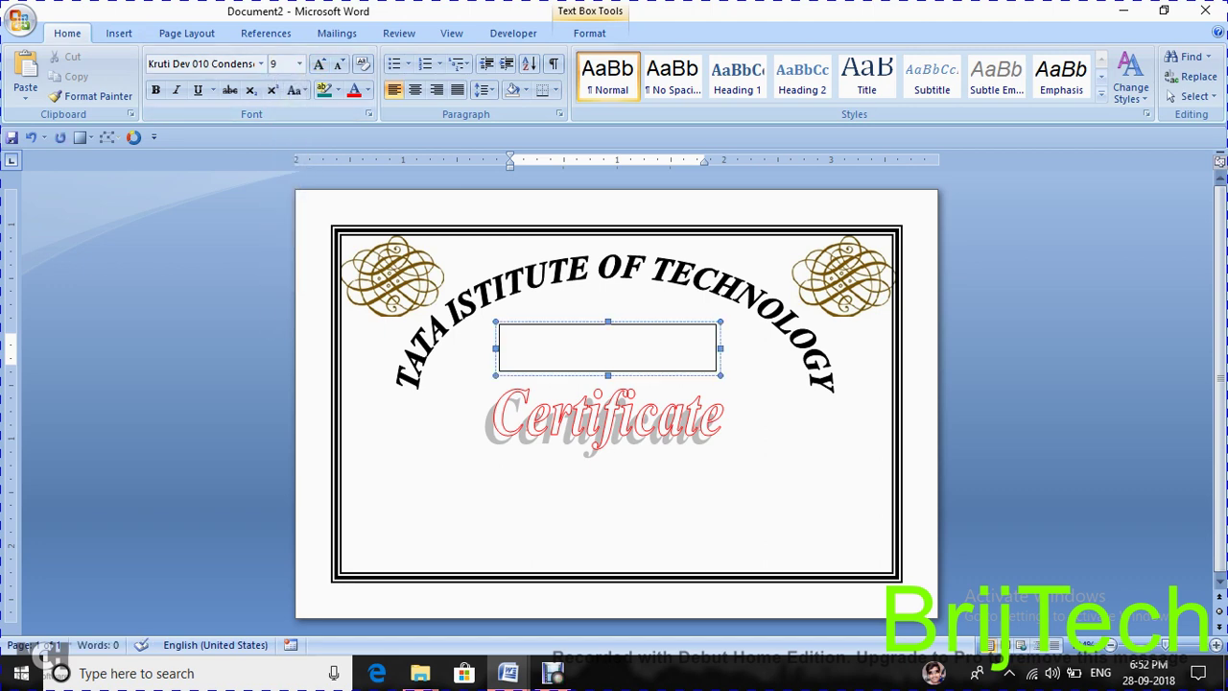
{"action": "type", "text": "Si"}
{"action": "type", "text": "dh"}
{"action": "type", "text": "-"}
{"action": "type", "text": " M"}
{"action": "type", "text": ".p."}
{"action": "key", "text": "BackSpace"}
{"action": "key", "text": "BackSpace"}
{"action": "key", "text": "BackSpace"}
{"action": "type", "text": ".P."}
{"action": "key", "text": "Return"}
{"action": "key", "text": "BackSpace"}
{"action": "key", "text": "Escape"}
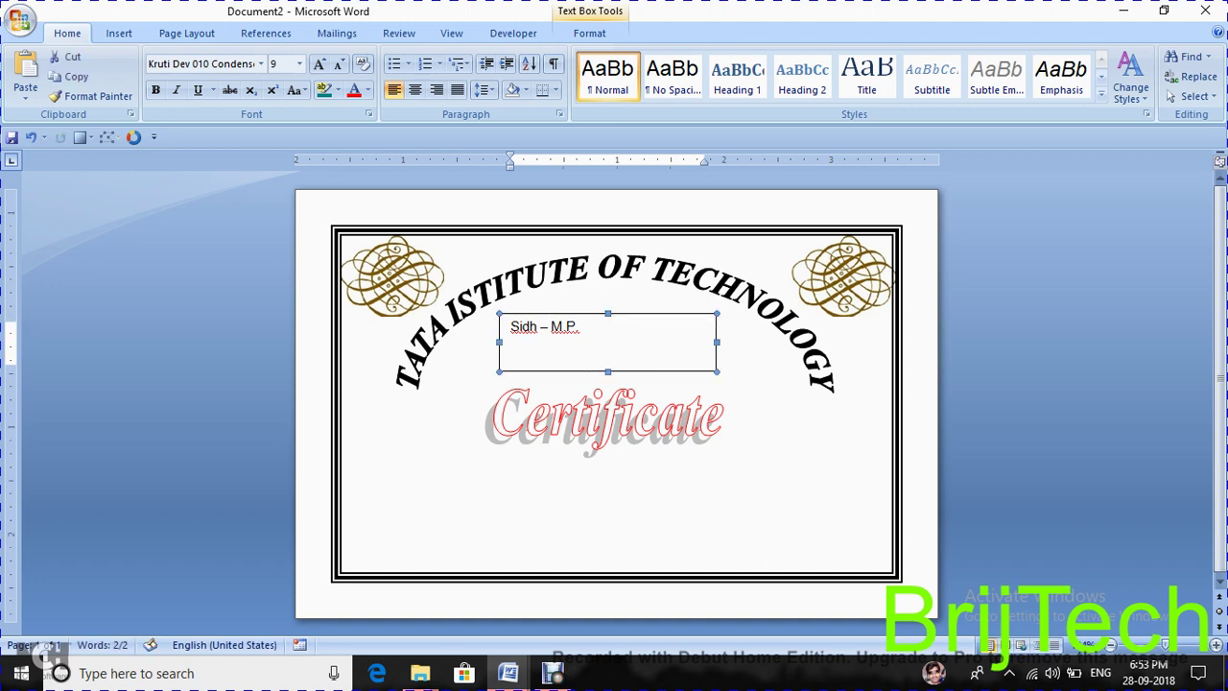
{"action": "left_click", "coordinate": [524, 326]}
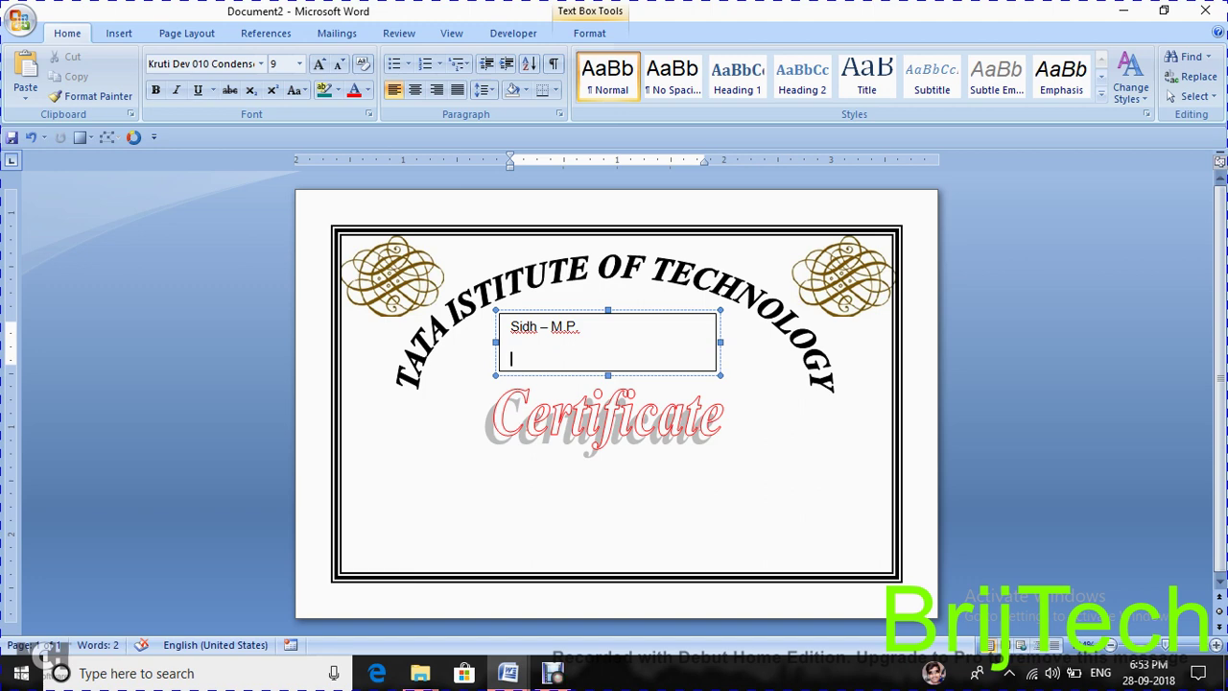
{"action": "type", "text": ")"}
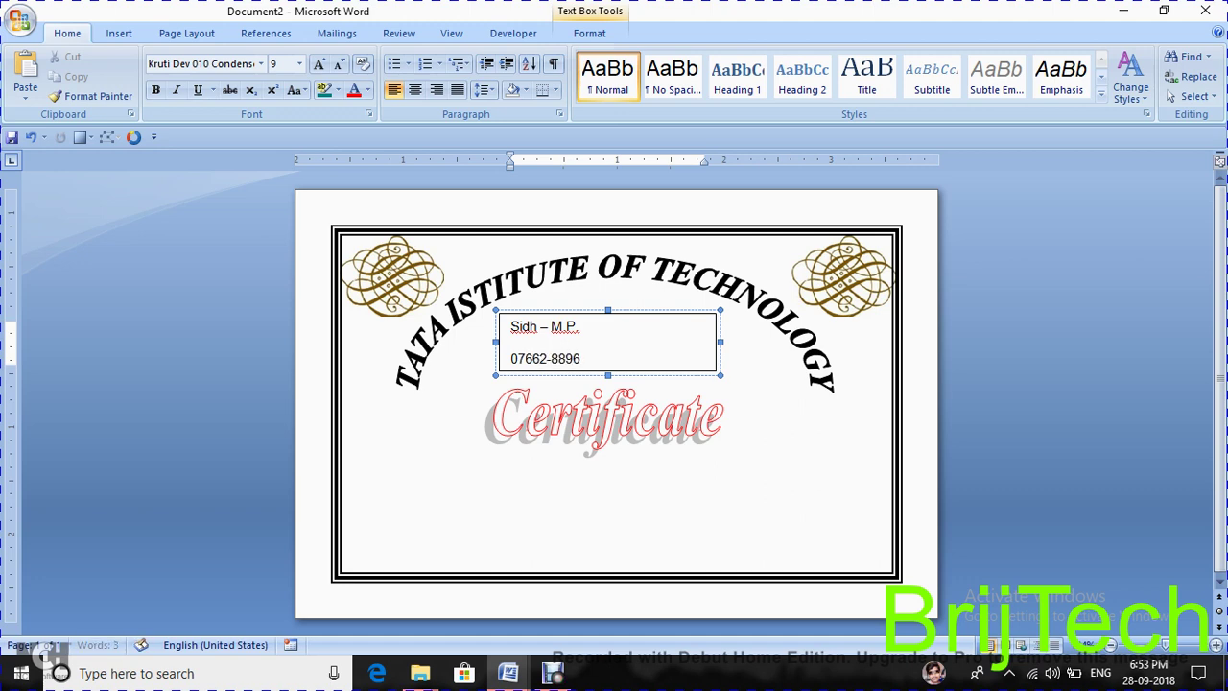
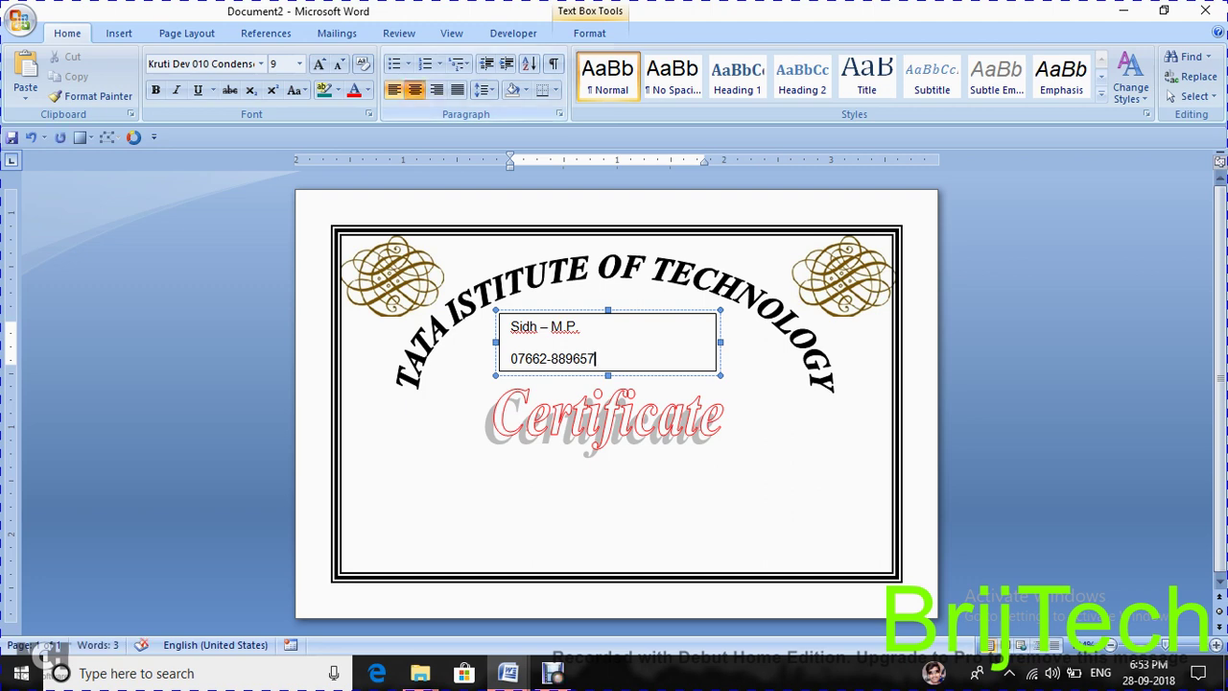
- Centre both the phone number line and the Sidh – M.P. line in the location text box
{"action": "left_click", "coordinate": [415, 89]}
{"action": "left_click", "coordinate": [580, 327]}
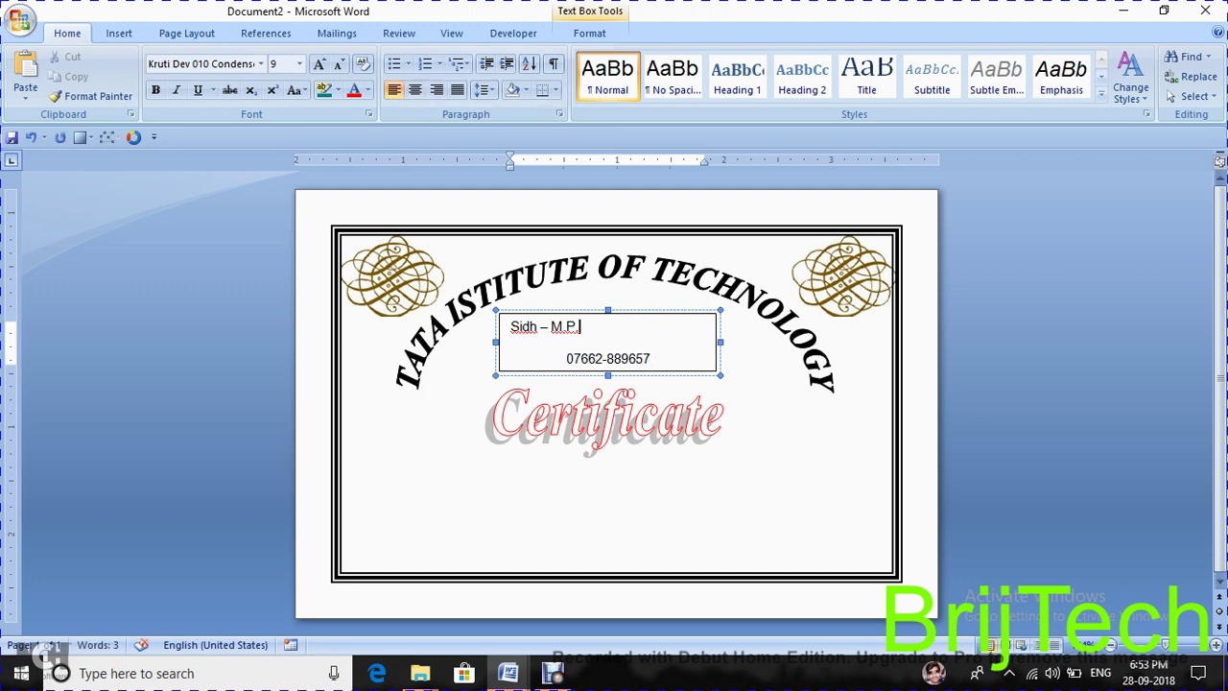
{"action": "left_click", "coordinate": [414, 89]}
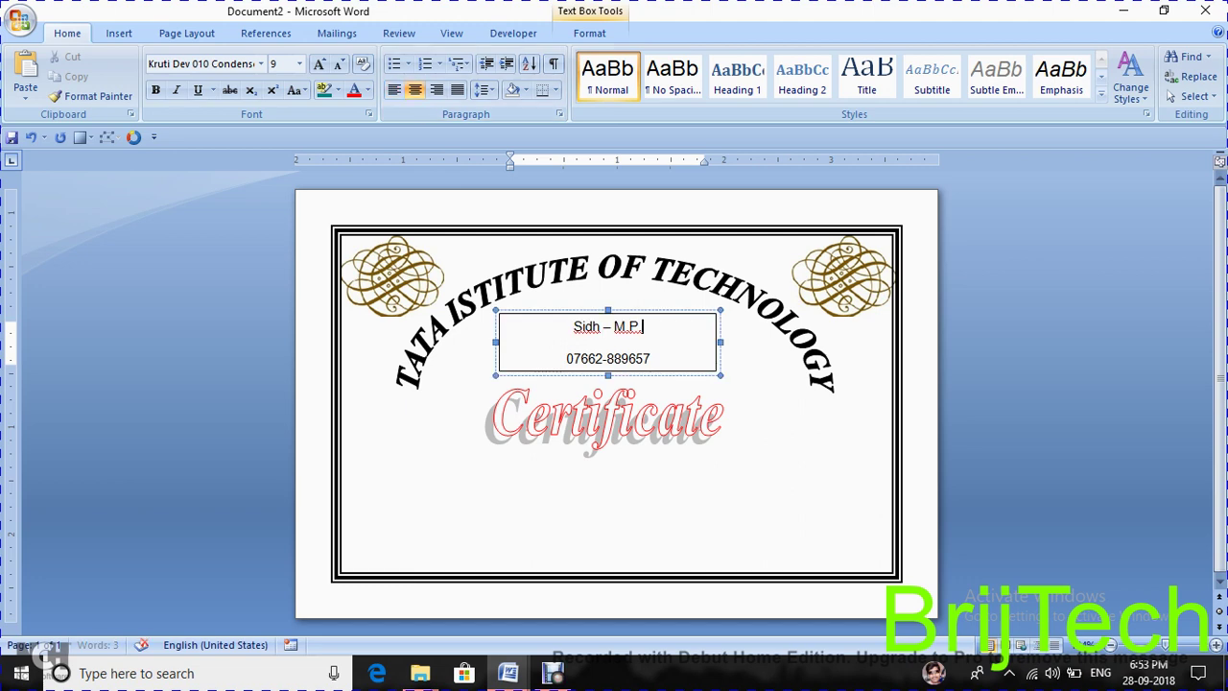
{"action": "left_click", "coordinate": [403, 526]}
- Set the location text box's outline to No Outline
{"action": "left_click", "coordinate": [641, 326]}
{"action": "left_click", "coordinate": [589, 33]}
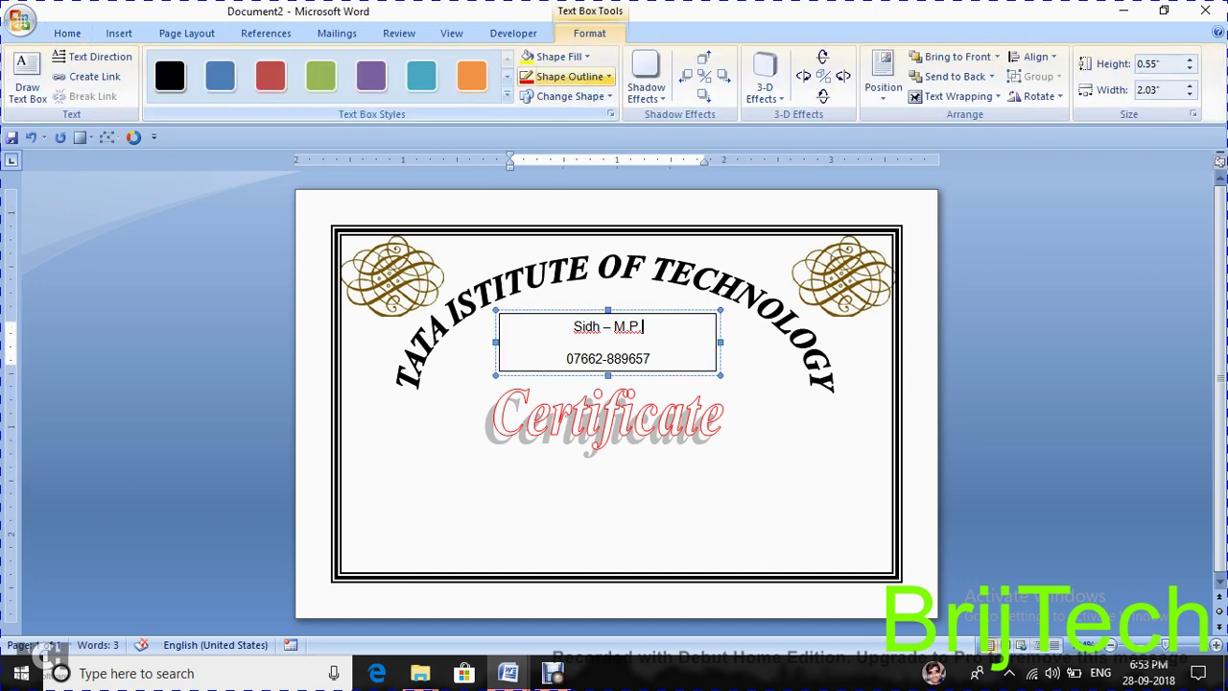
{"action": "left_click", "coordinate": [595, 76]}
{"action": "left_click", "coordinate": [573, 231]}
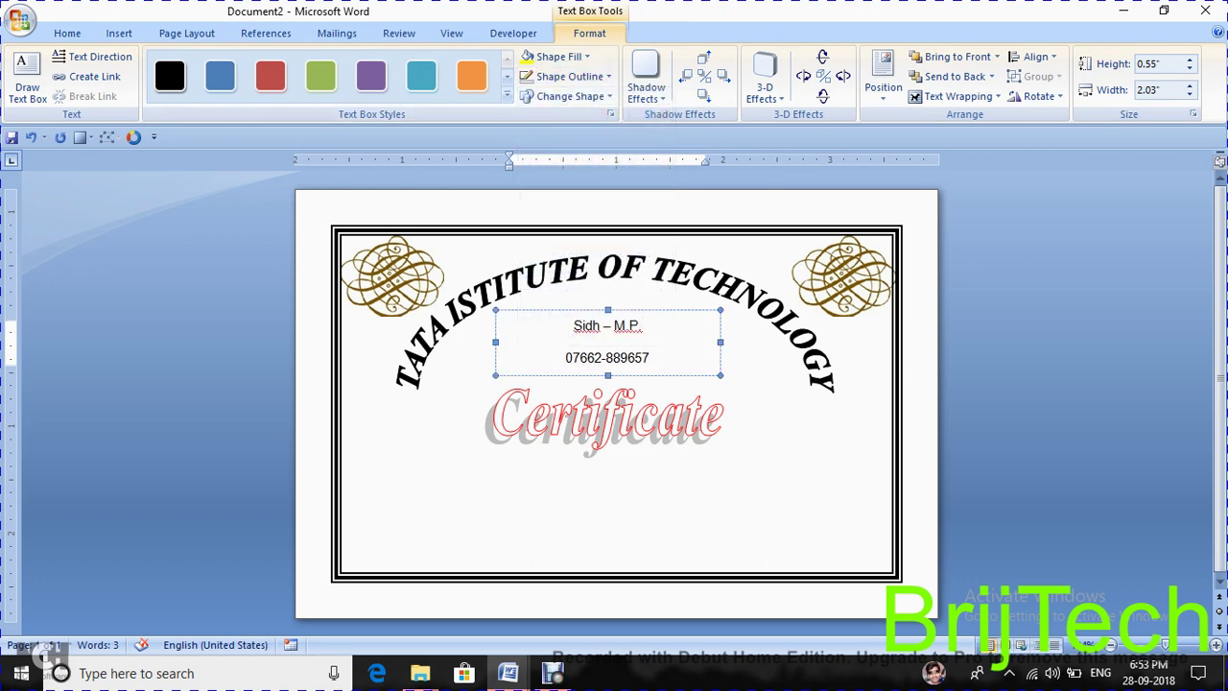
{"action": "left_click", "coordinate": [403, 526]}
- Move the location text box a little lower, just above Certificate
{"action": "left_click", "coordinate": [631, 327]}
{"action": "left_click_drag", "start_coordinate": [632, 326], "coordinate": [632, 346]}
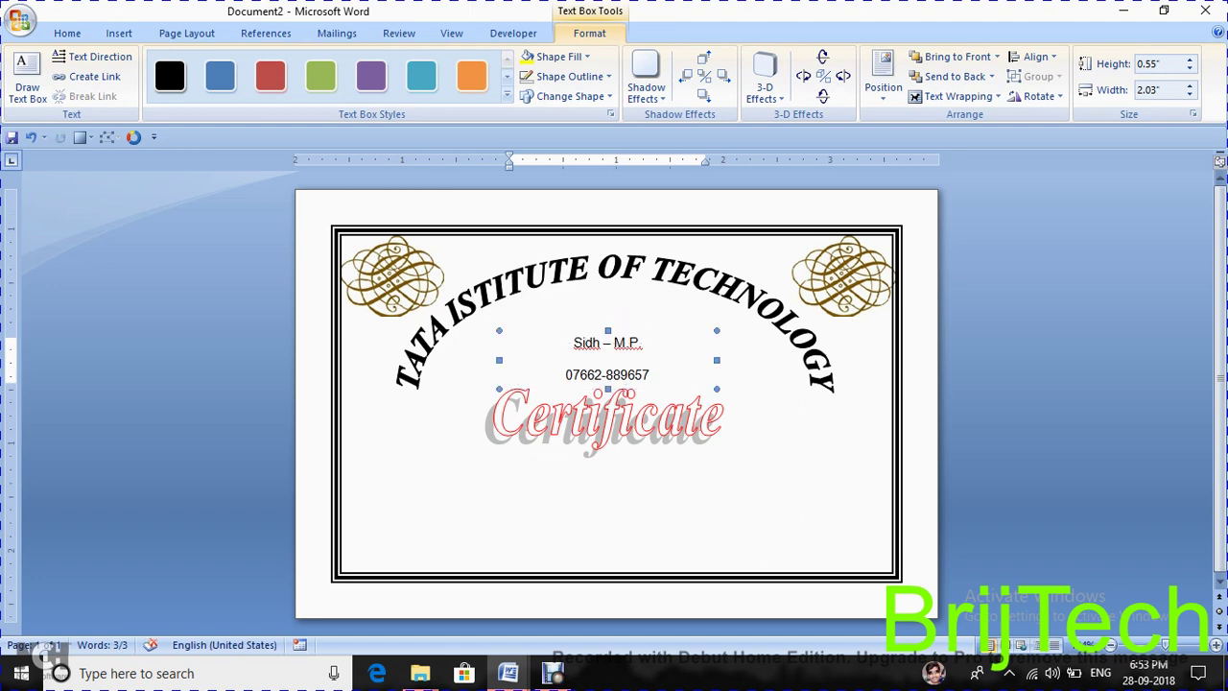
{"action": "left_click", "coordinate": [403, 526]}
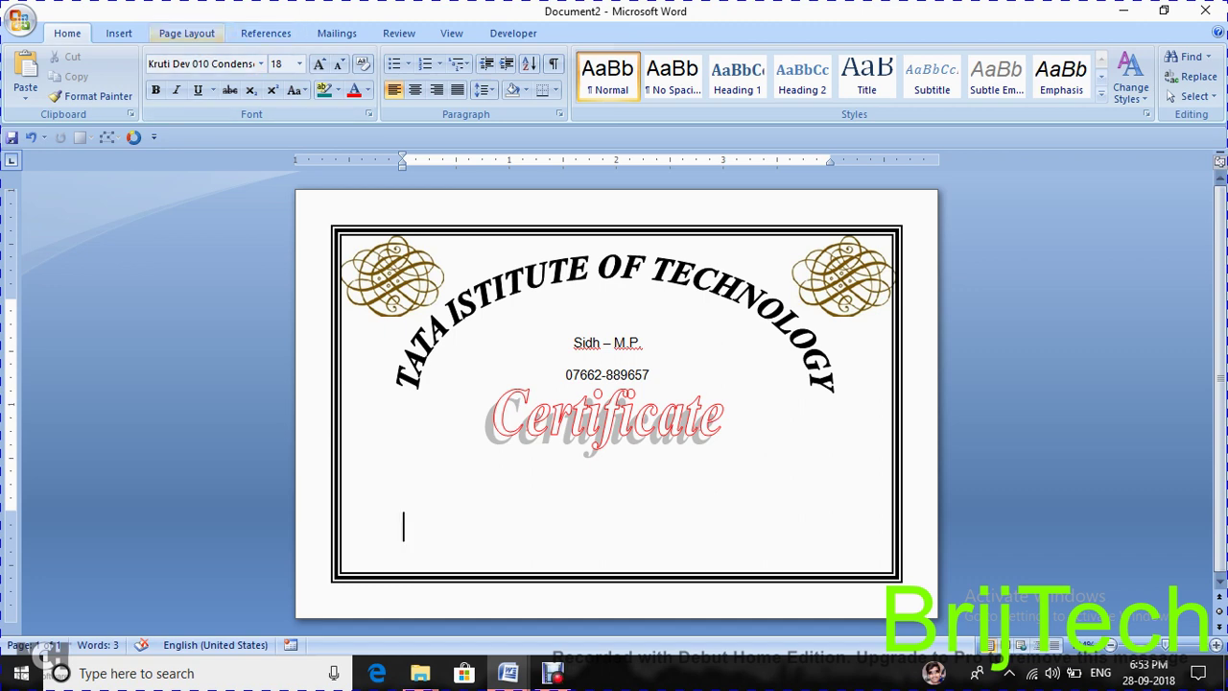
- Draw a large text box below the Certificate heading
{"action": "left_click", "coordinate": [119, 33]}
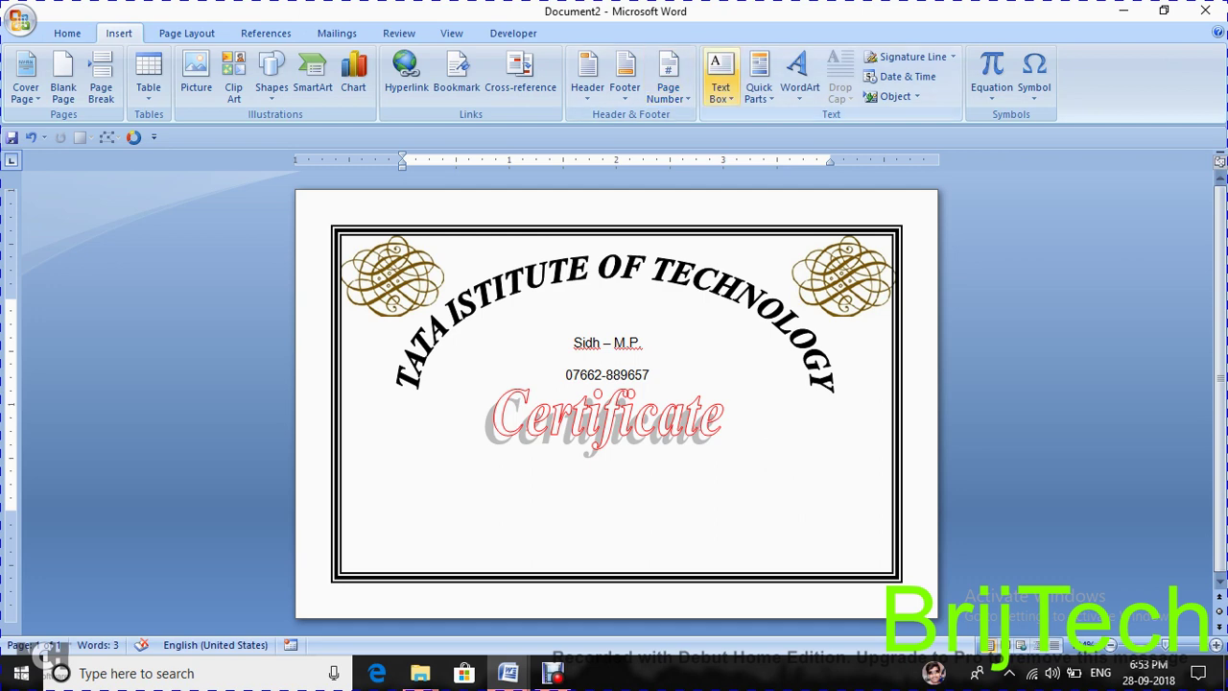
{"action": "left_click", "coordinate": [720, 77]}
{"action": "left_click", "coordinate": [767, 539]}
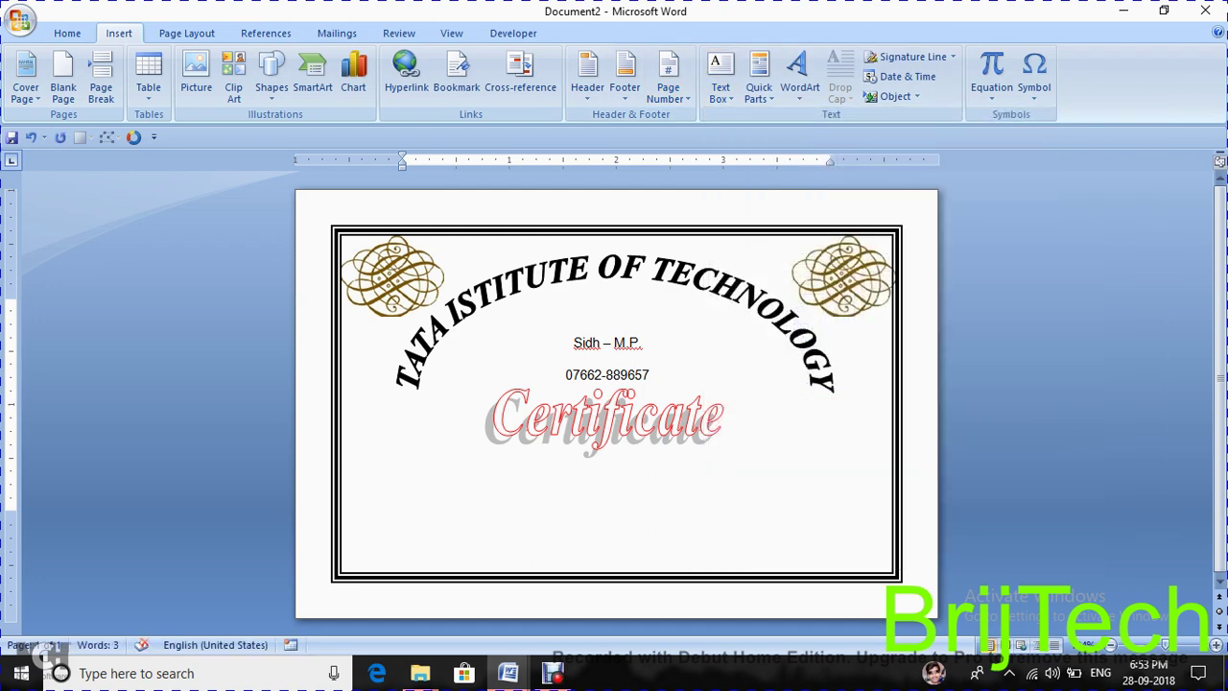
{"action": "left_click_drag", "start_coordinate": [464, 458], "coordinate": [779, 571]}
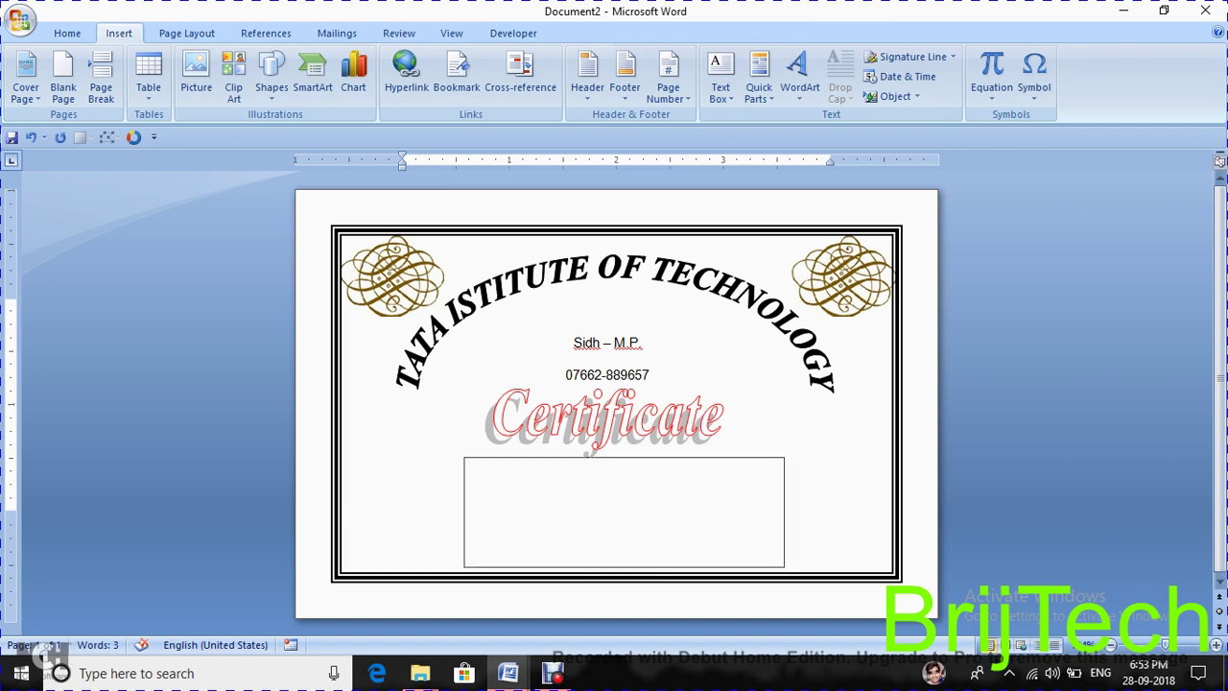
{"action": "key", "text": "Escape"}
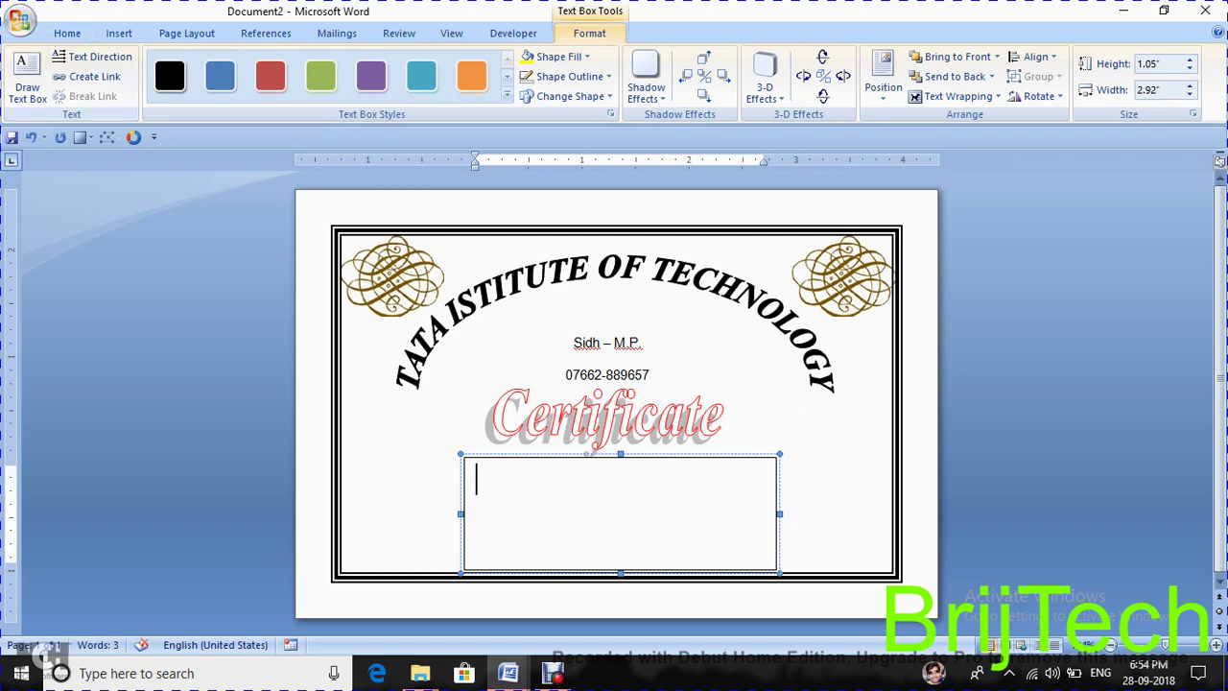
- At 10 pt, type the 'Name-' line followed by an underscore rule
{"action": "left_click", "coordinate": [67, 32]}
{"action": "left_click", "coordinate": [299, 63]}
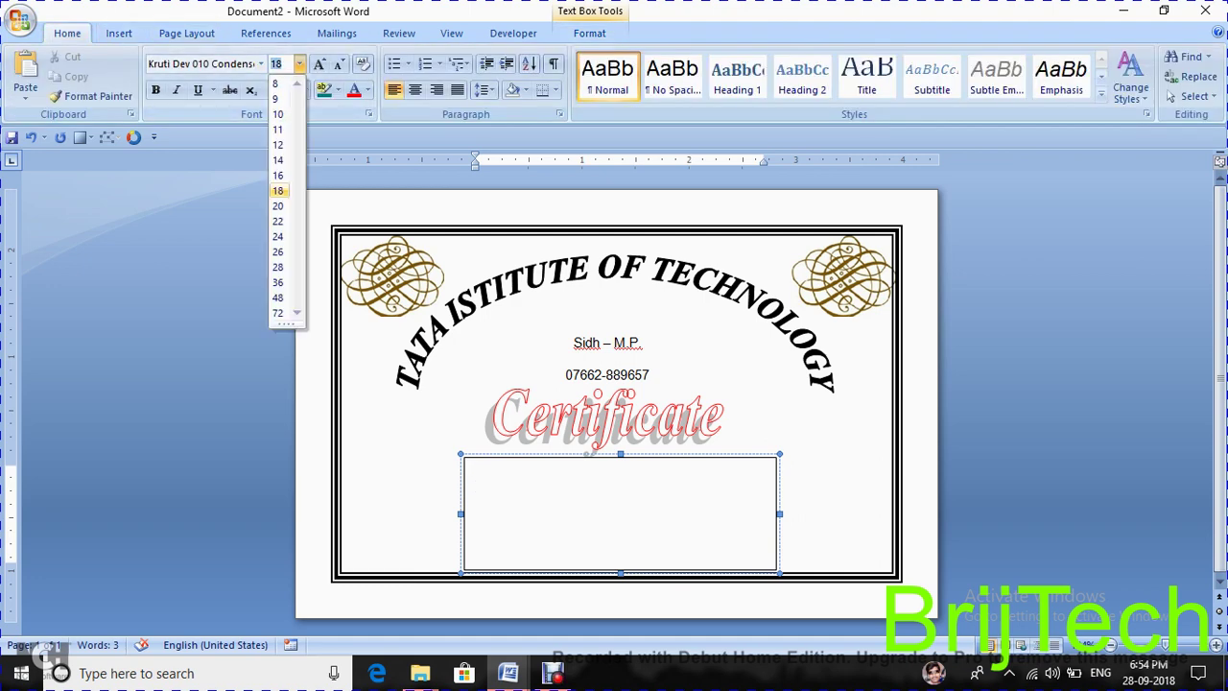
{"action": "left_click", "coordinate": [277, 114]}
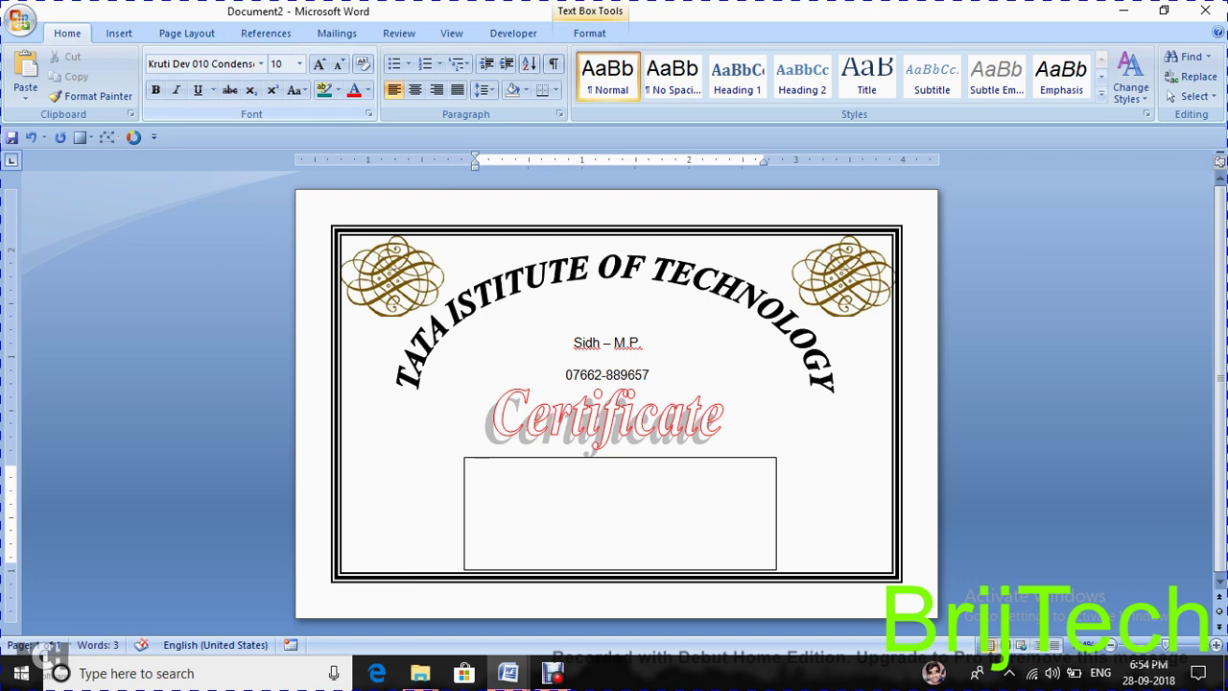
{"action": "type", "text": "Name"}
{"action": "type", "text": "-"}
{"action": "type", "text": "________________________________"}
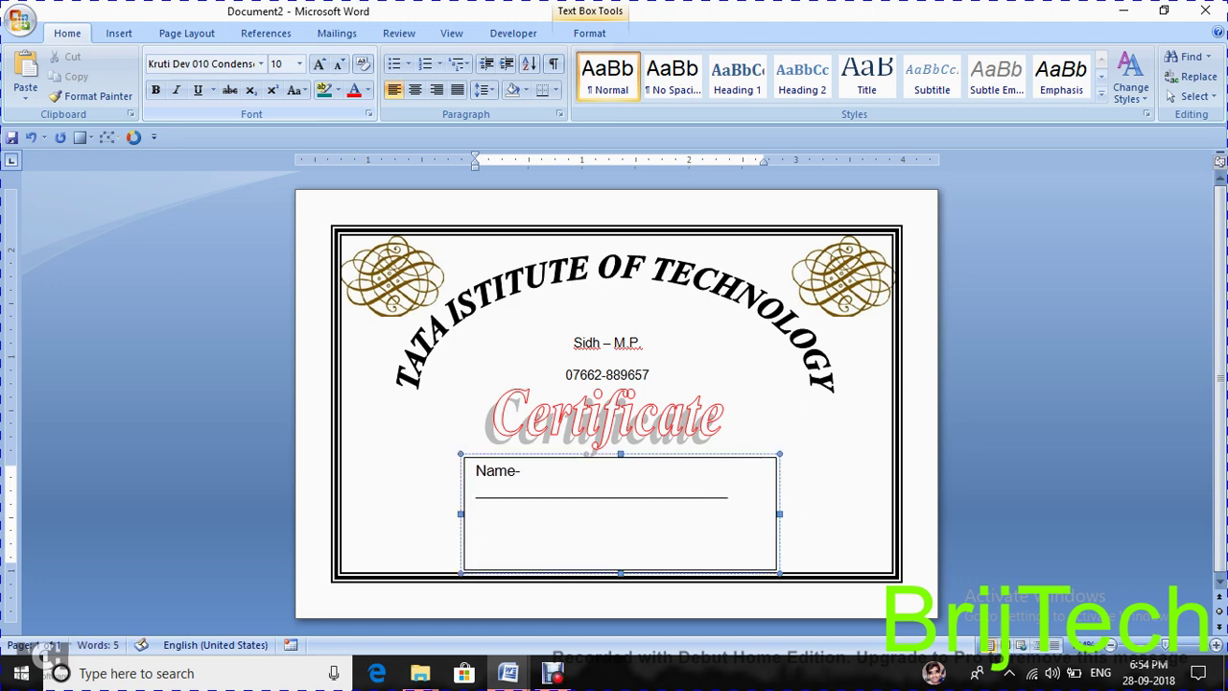
{"action": "key", "text": "BackSpace"}
{"action": "key", "text": "BackSpace"}
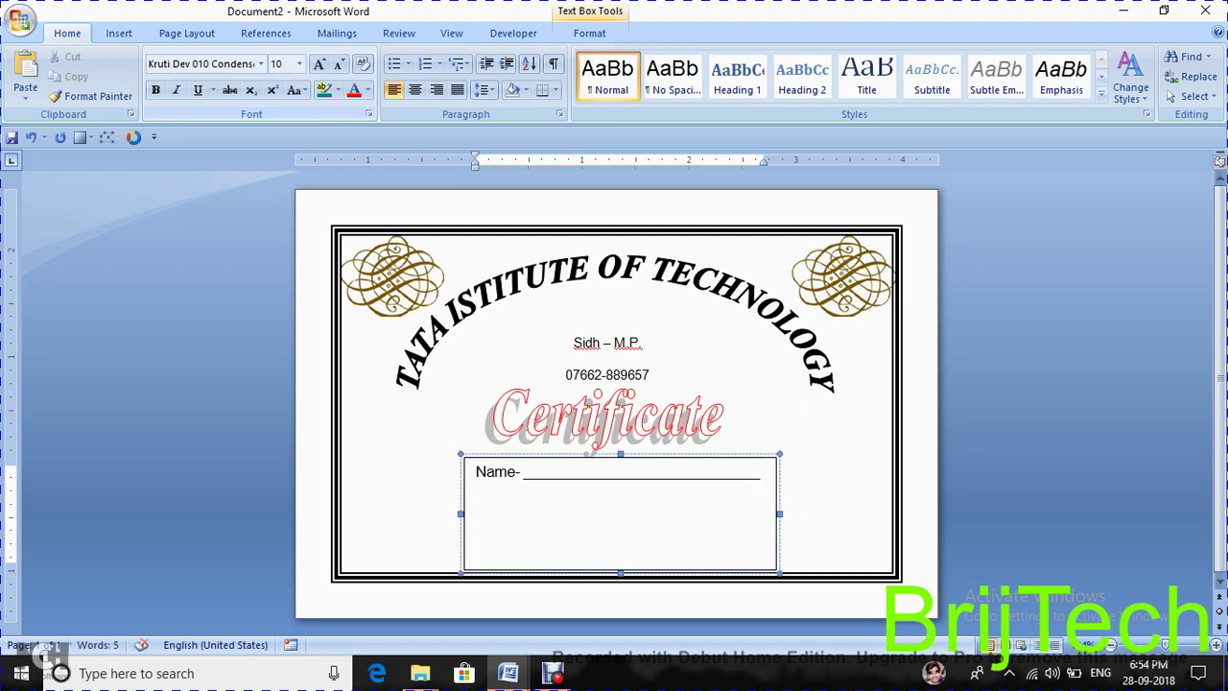
{"action": "key", "text": "BackSpace"}
- Add the 'Address-' underline line and a third blank underscore rule beneath it
{"action": "type", "text": "A"}
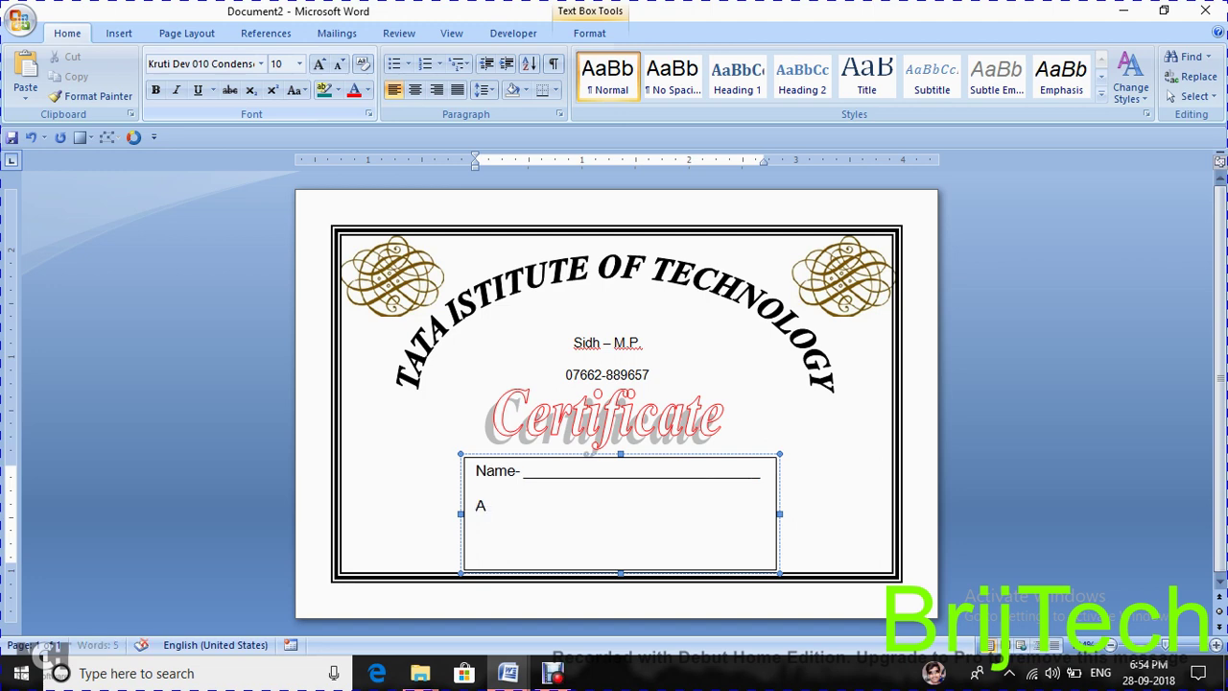
{"action": "type", "text": "ddre"}
{"action": "type", "text": "ss-"}
{"action": "type", "text": "____________________________________ _______"}
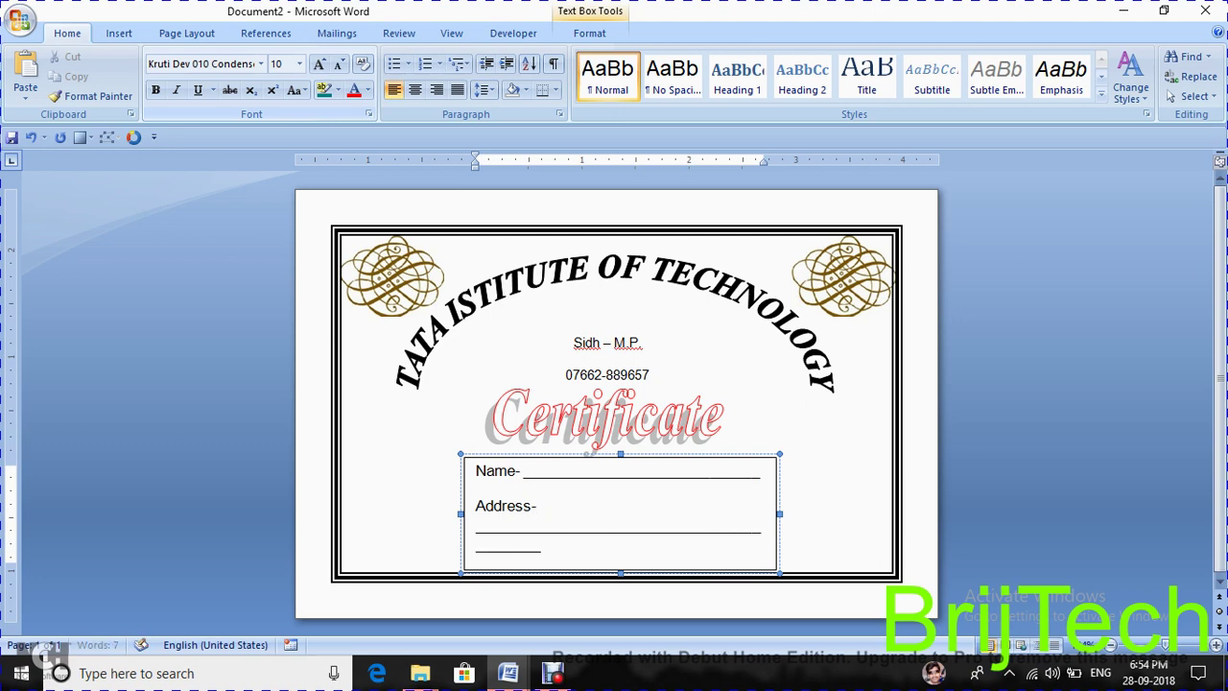
{"action": "type", "text": "_______________"}
{"action": "type", "text": "__________________"}
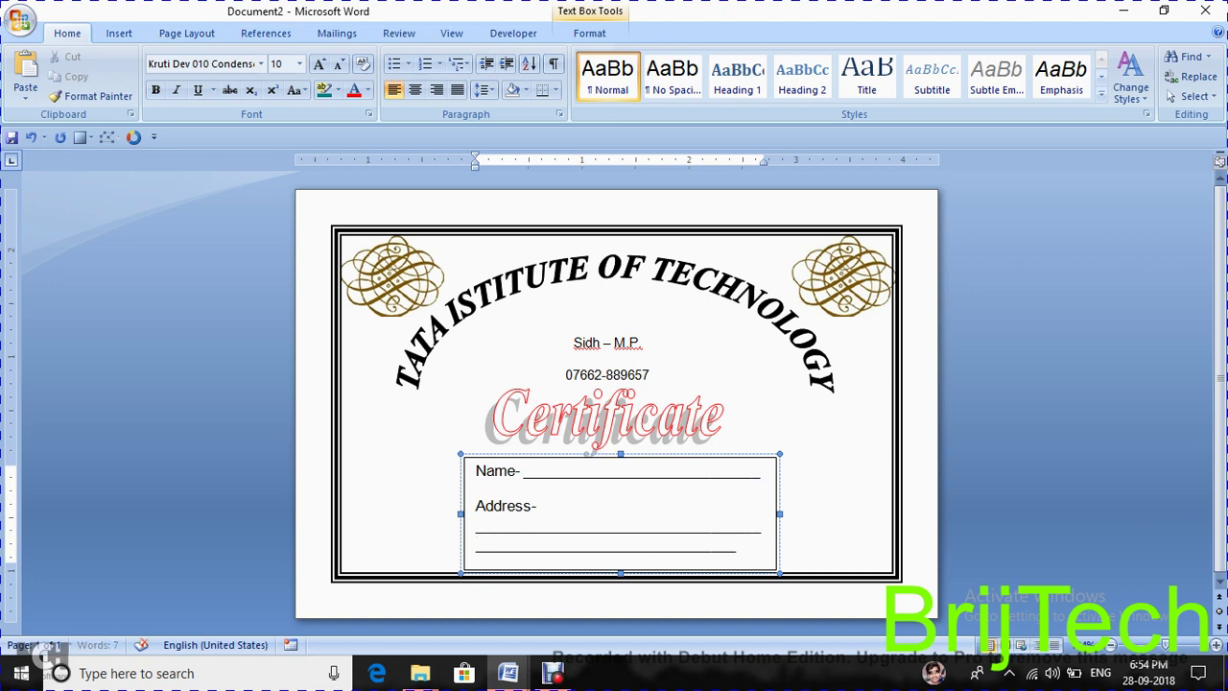
{"action": "key", "text": "BackSpace"}
{"action": "key", "text": "BackSpace"}
{"action": "key", "text": "BackSpace"}
{"action": "key", "text": "BackSpace"}
{"action": "key", "text": "BackSpace"}
{"action": "key", "text": "BackSpace"}
{"action": "key", "text": "BackSpace"}
{"action": "key", "text": "BackSpace"}
{"action": "key", "text": "BackSpace"}
{"action": "key", "text": "BackSpace"}
{"action": "key", "text": "BackSpace"}
{"action": "key", "text": "BackSpace"}
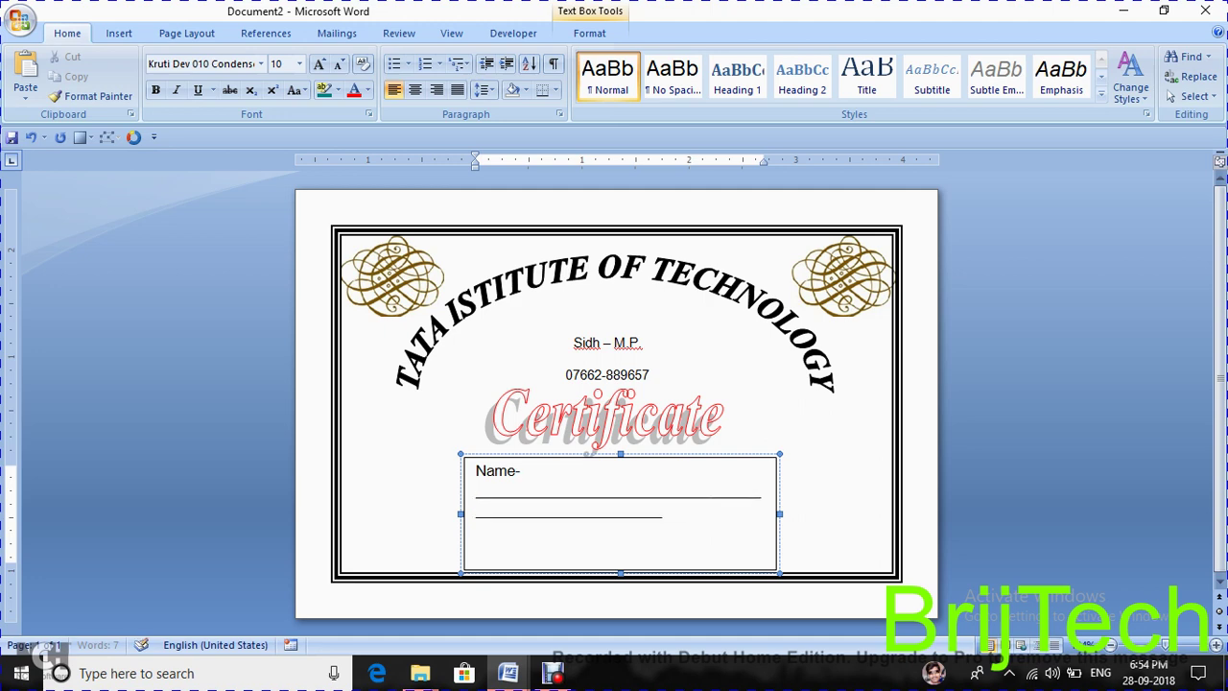
{"action": "key", "text": "ctrl+z"}
{"action": "key", "text": "ctrl+z"}
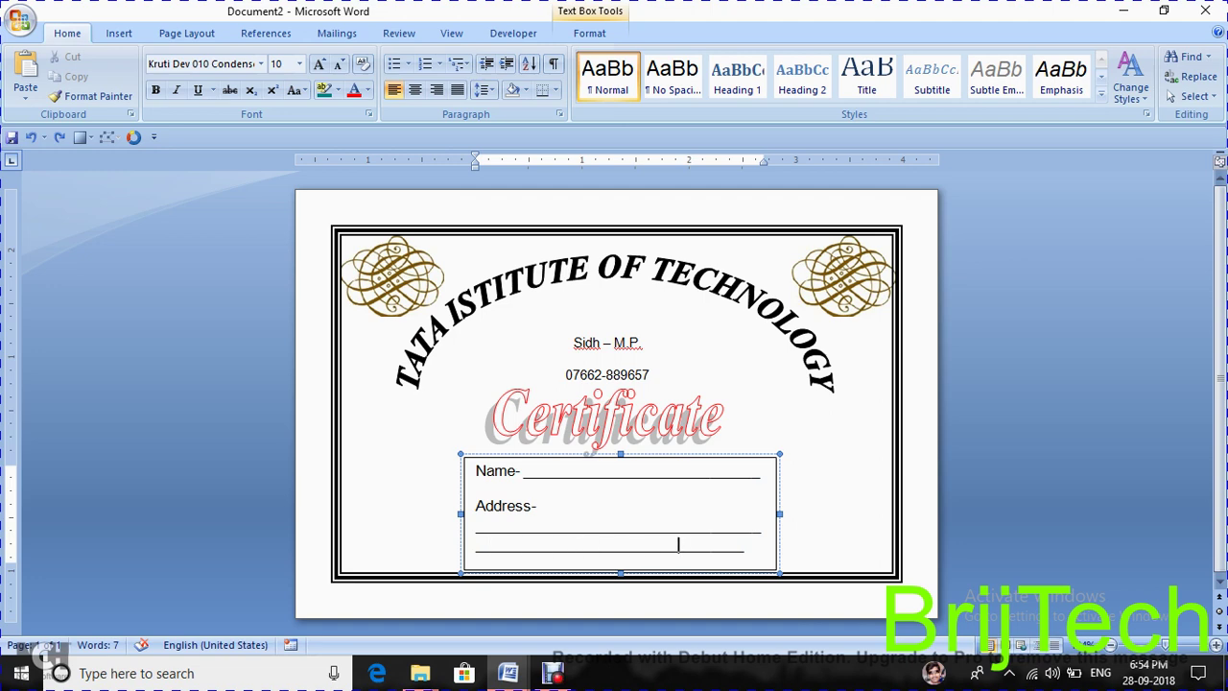
{"action": "key", "text": "BackSpace"}
{"action": "key", "text": "BackSpace"}
{"action": "key", "text": "BackSpace"}
{"action": "key", "text": "BackSpace"}
{"action": "key", "text": "BackSpace"}
{"action": "key", "text": "BackSpace"}
{"action": "key", "text": "BackSpace"}
{"action": "key", "text": "BackSpace"}
{"action": "key", "text": "BackSpace"}
{"action": "key", "text": "BackSpace"}
{"action": "key", "text": "BackSpace"}
{"action": "key", "text": "BackSpace"}
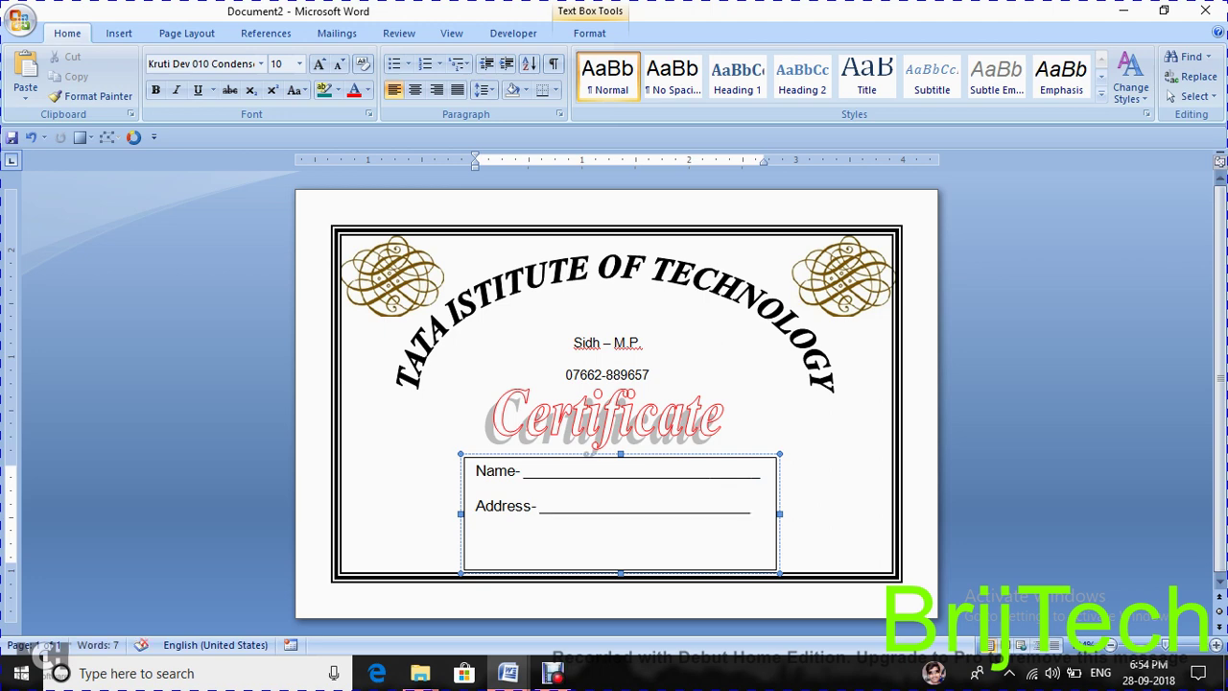
{"action": "type", "text": "_"}
{"action": "type", "text": "_"}
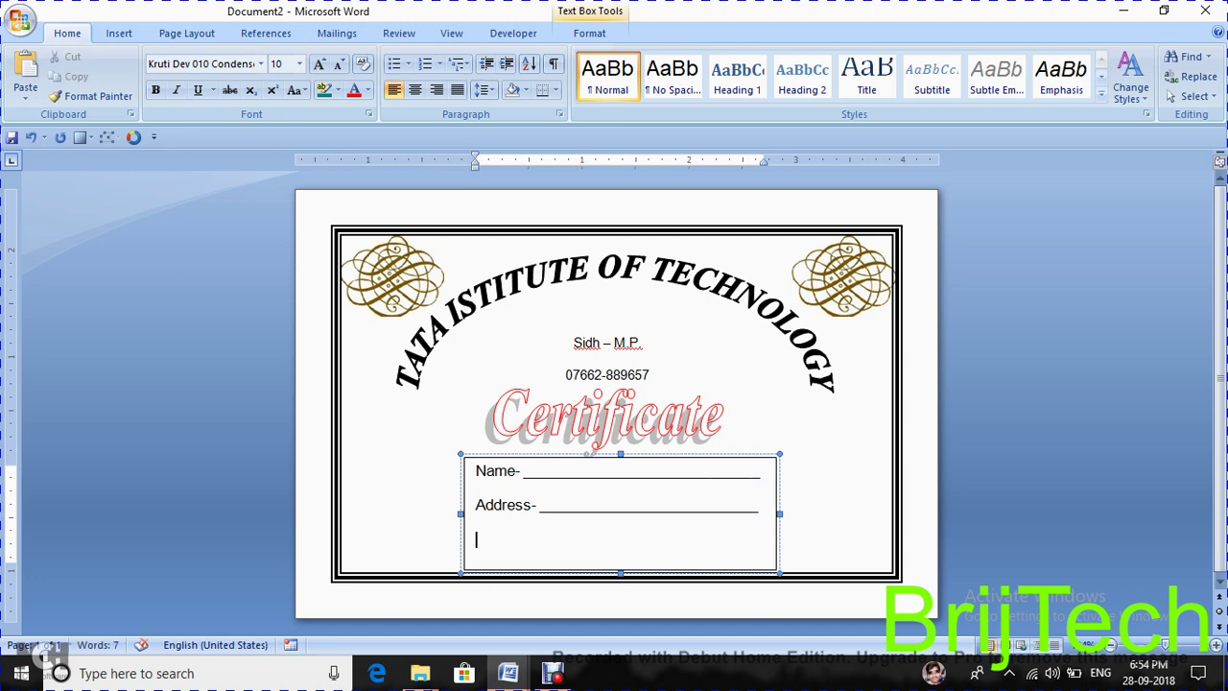
{"action": "key", "text": "Return"}
{"action": "type", "text": "___________________________"}
{"action": "type", "text": "__________"}
- Move the Name and Address text box slightly lower
{"action": "key", "text": "ctrl+z"}
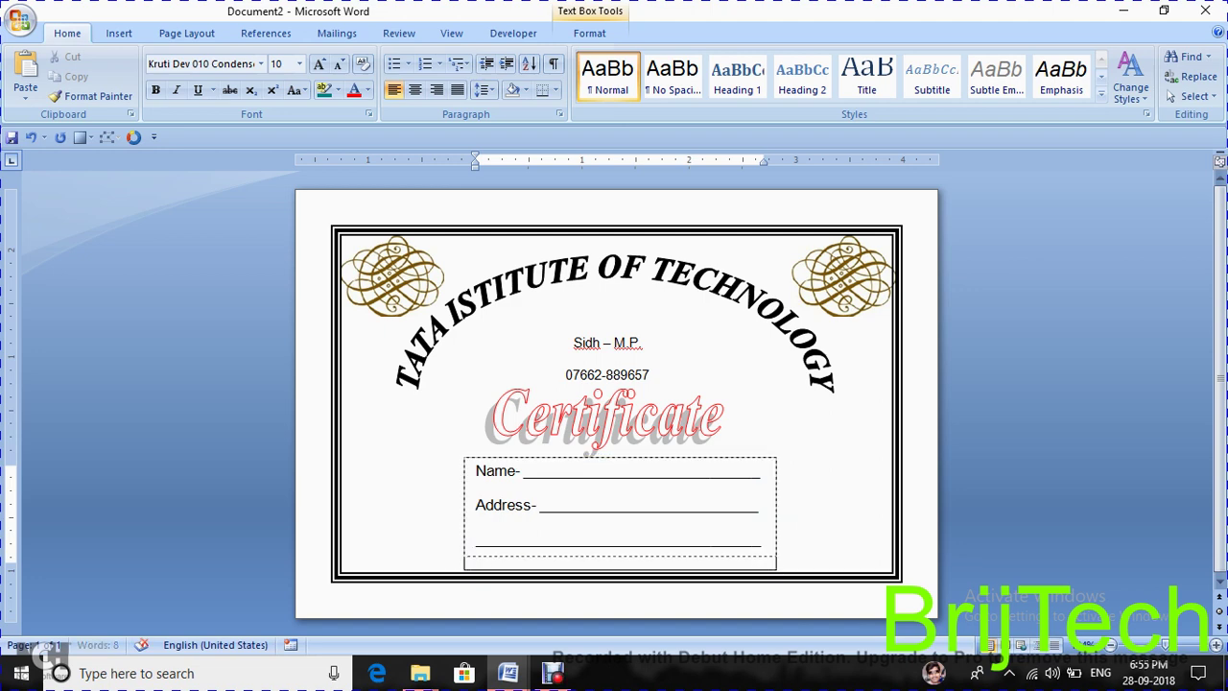
{"action": "key", "text": "ctrl+y"}
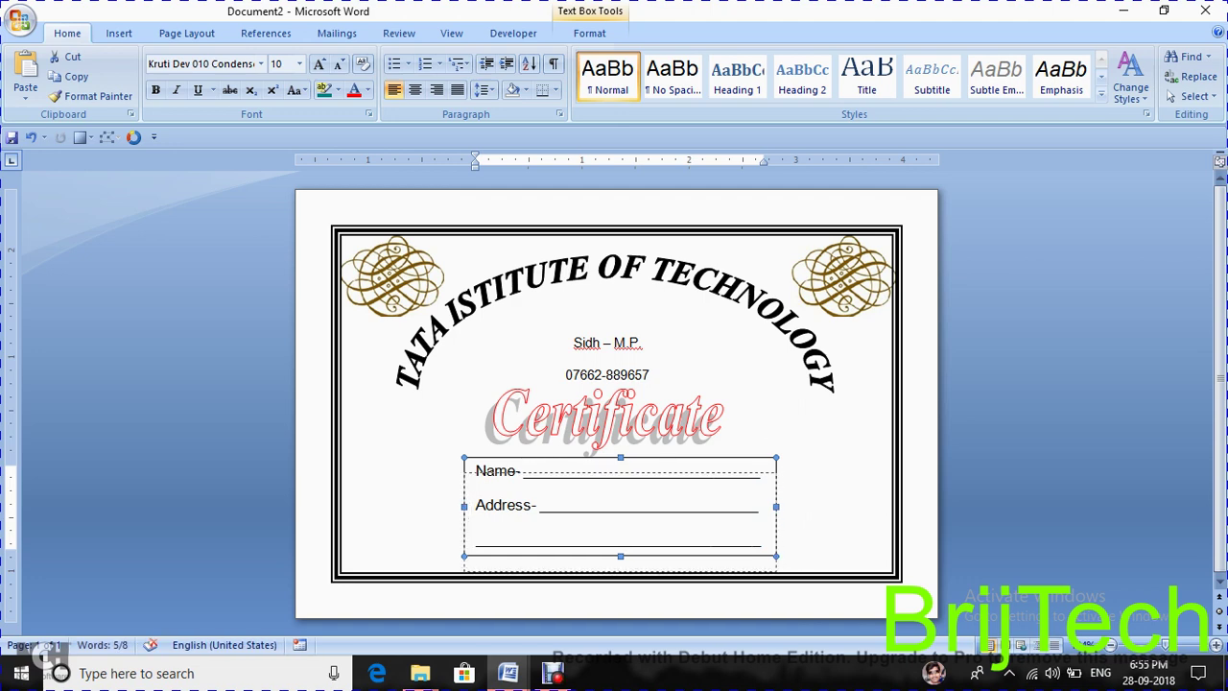
{"action": "left_click_drag", "start_coordinate": [671, 513], "coordinate": [678, 527]}
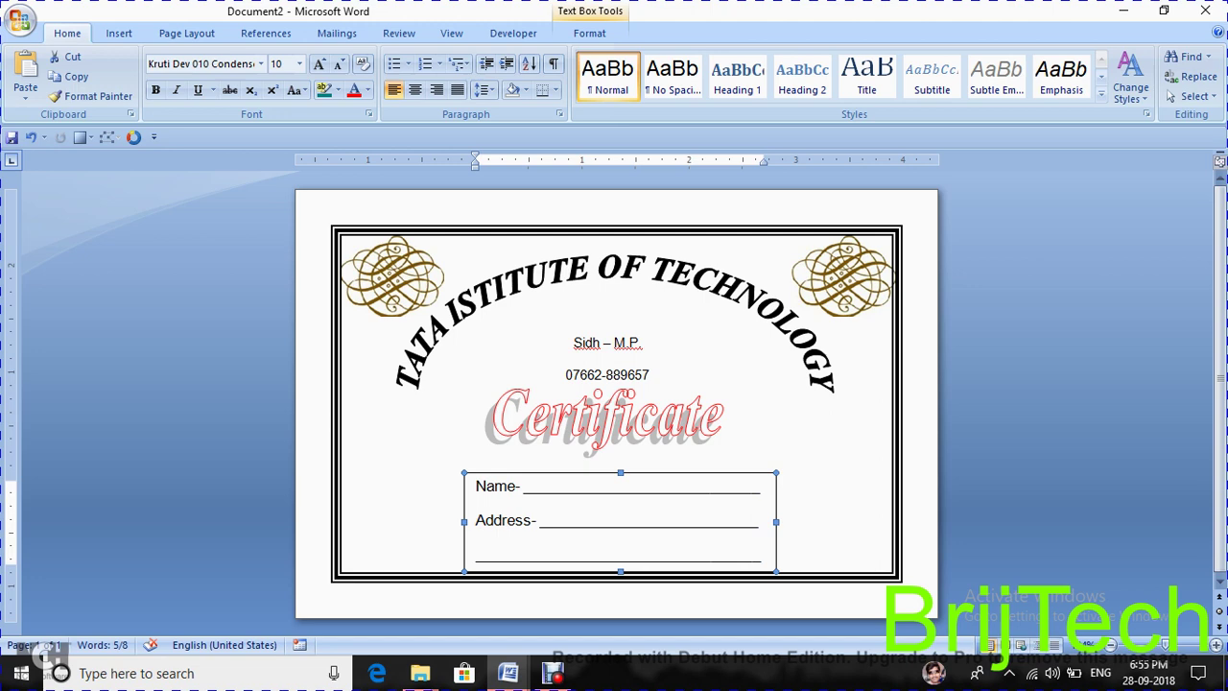
- Set the Name and Address box's outline to No Outline
{"action": "left_click", "coordinate": [590, 32]}
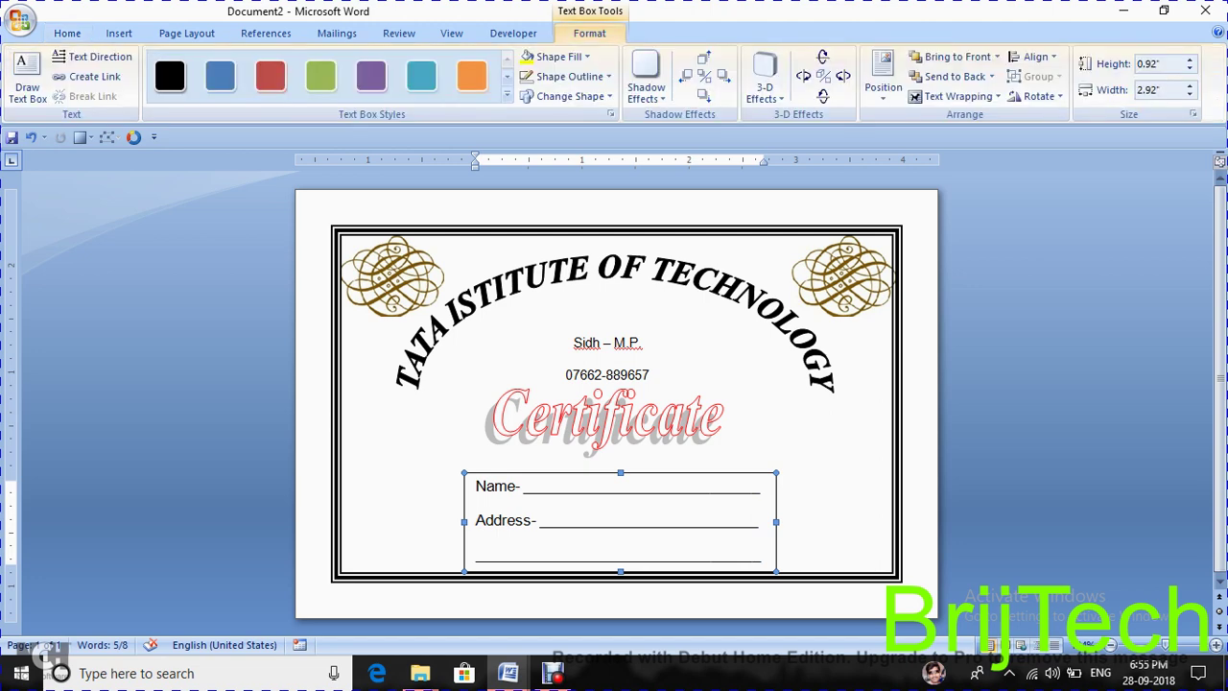
{"action": "left_click", "coordinate": [571, 77]}
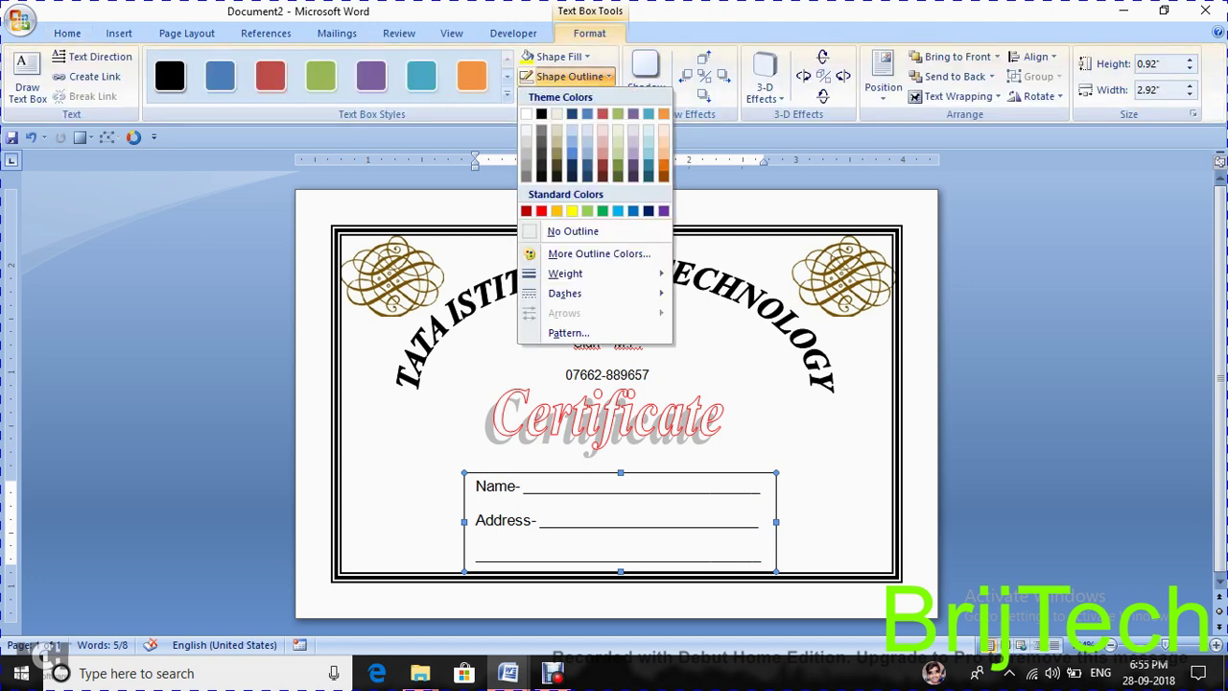
{"action": "left_click", "coordinate": [573, 232]}
{"action": "left_click", "coordinate": [403, 526]}
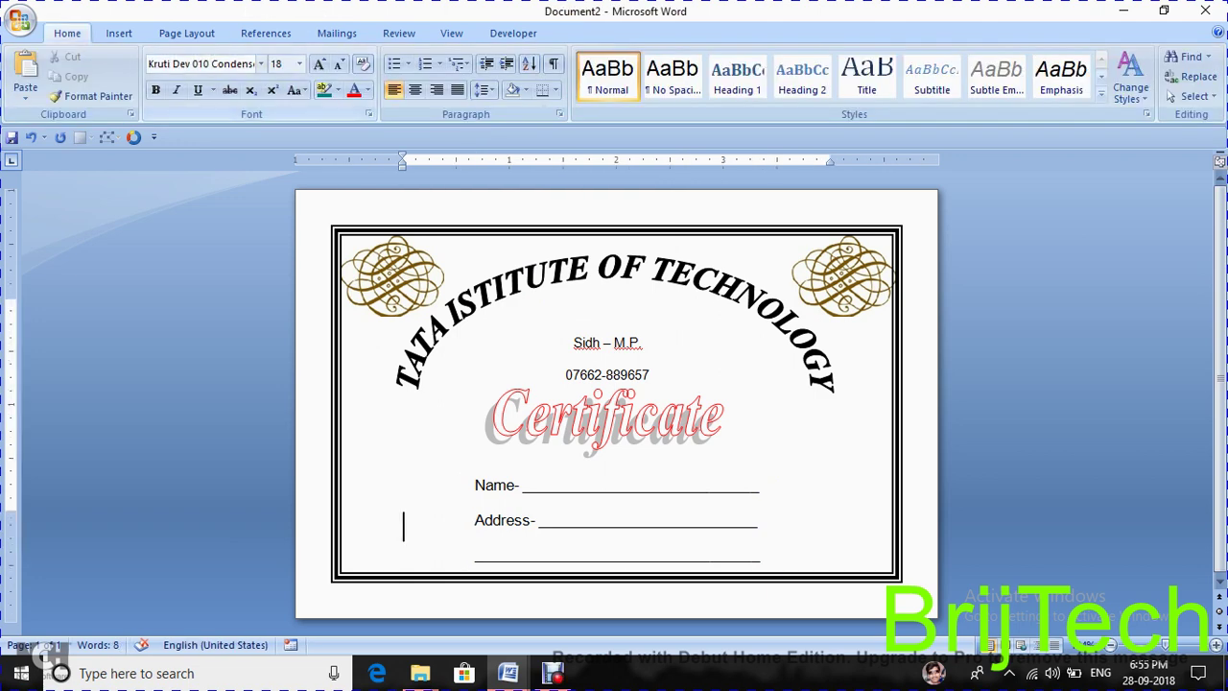
{"action": "left_click", "coordinate": [119, 33]}
- Draw a small text box at the certificate's lower right
{"action": "left_click", "coordinate": [721, 77]}
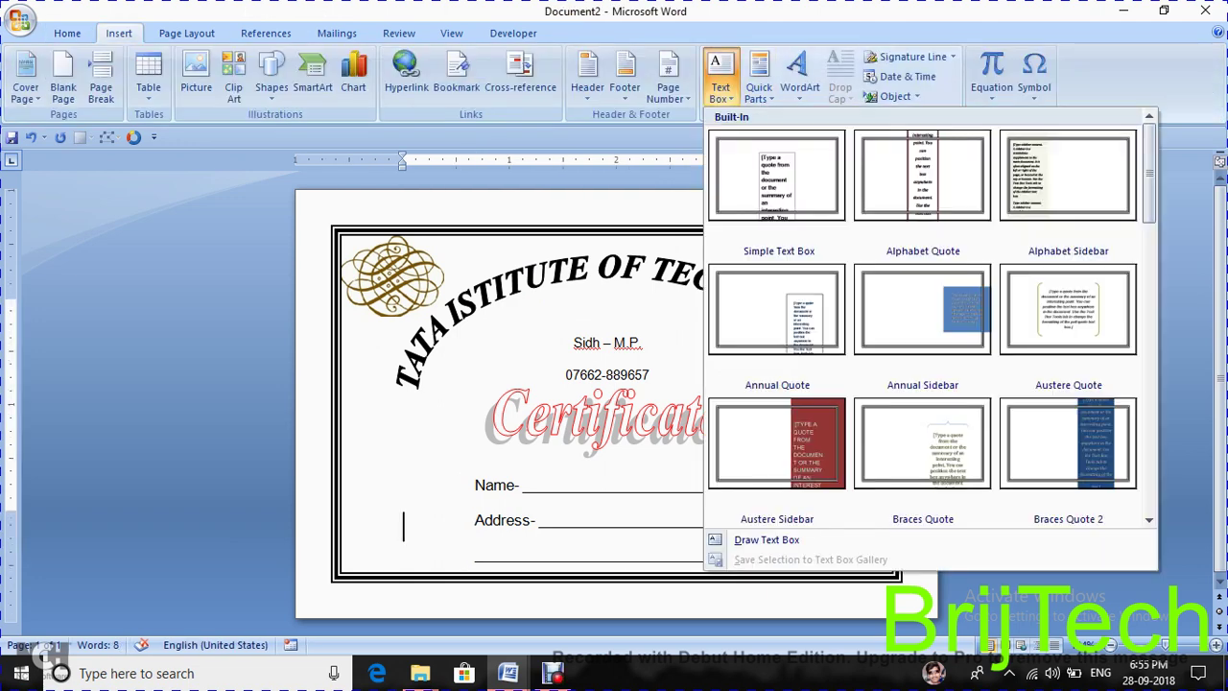
{"action": "left_click", "coordinate": [743, 610]}
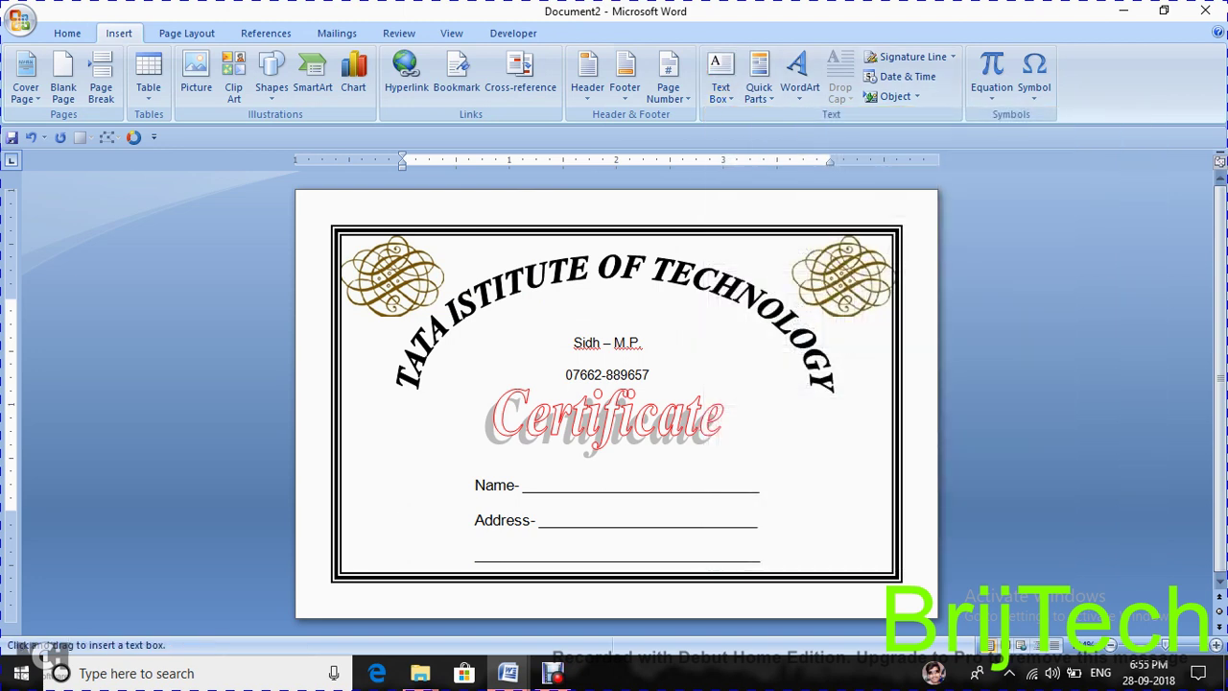
{"action": "left_click_drag", "start_coordinate": [785, 526], "coordinate": [889, 560]}
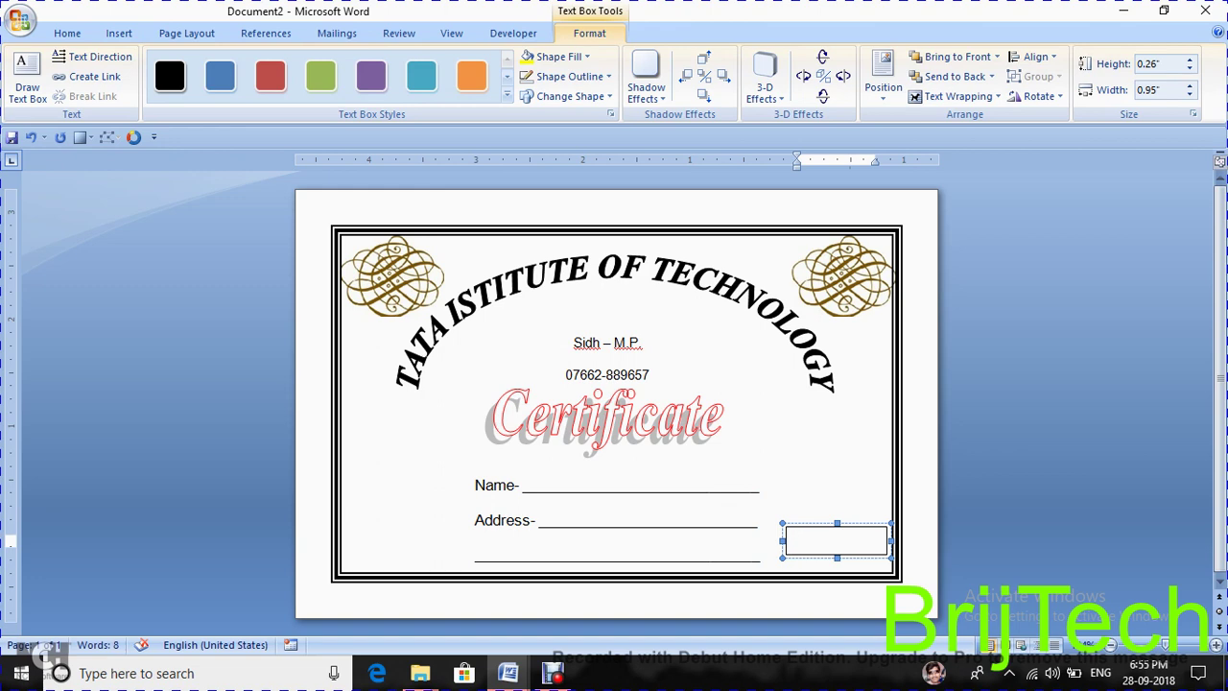
{"action": "left_click_drag", "start_coordinate": [783, 558], "coordinate": [776, 565]}
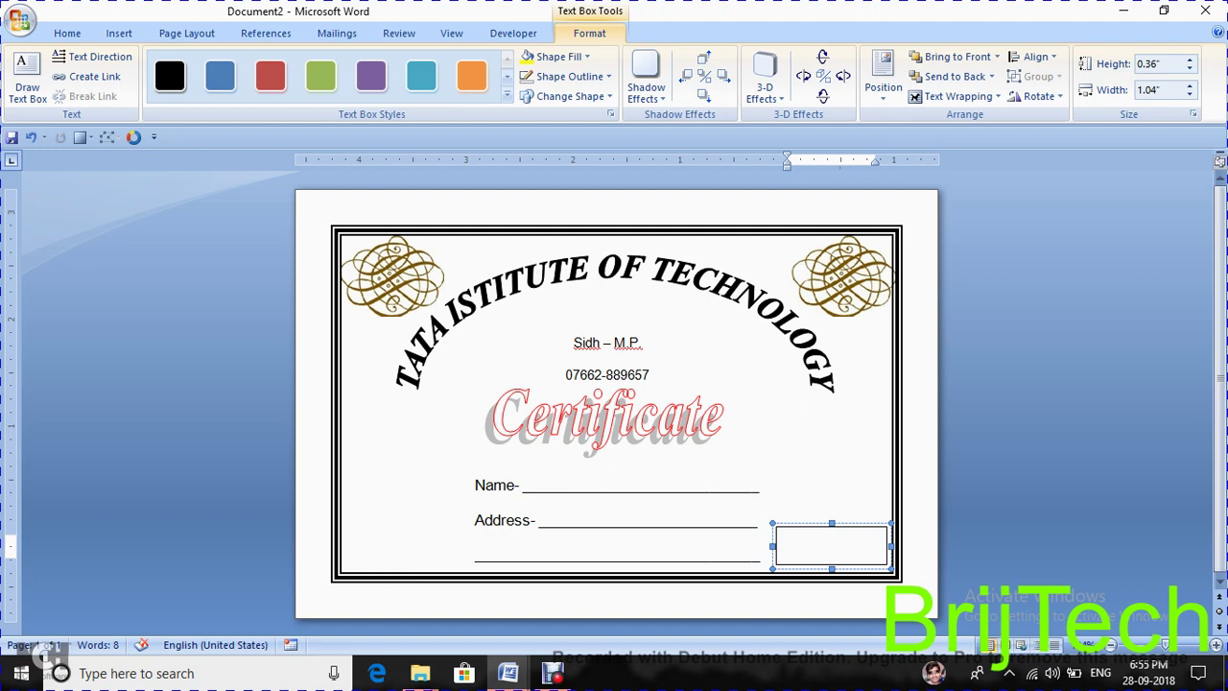
- Type 'Principal' in 10 pt Times New Roman, bold and italic
{"action": "left_click", "coordinate": [67, 32]}
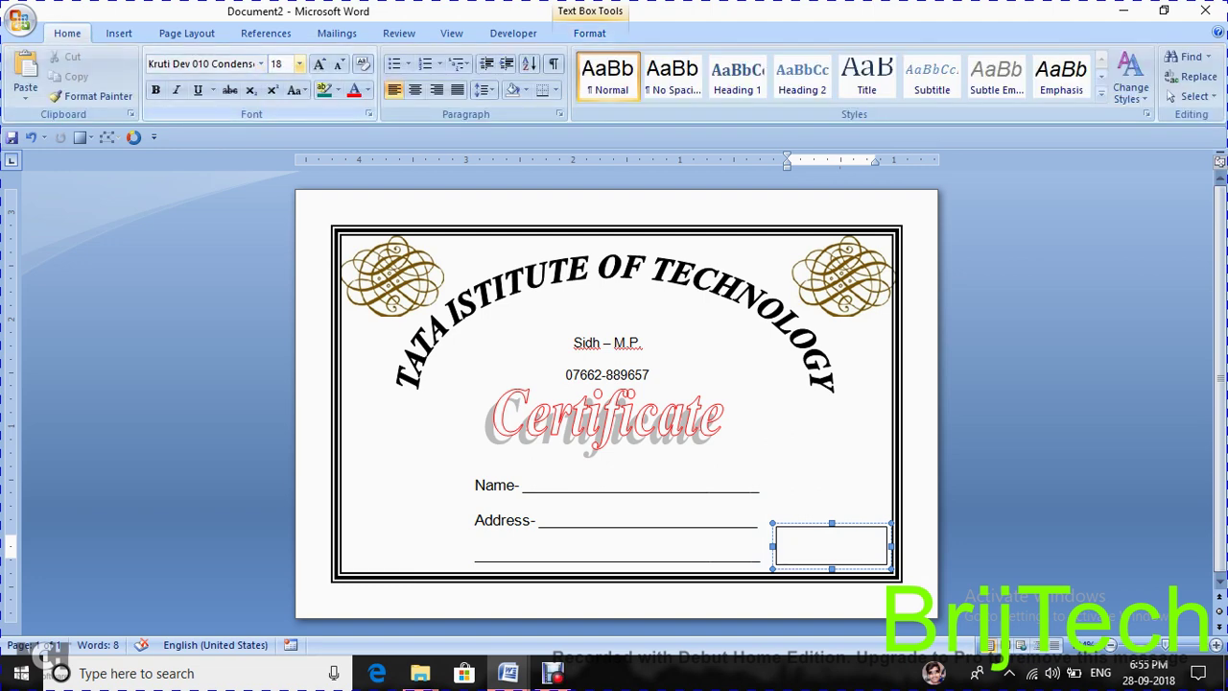
{"action": "left_click", "coordinate": [299, 64]}
{"action": "left_click", "coordinate": [278, 113]}
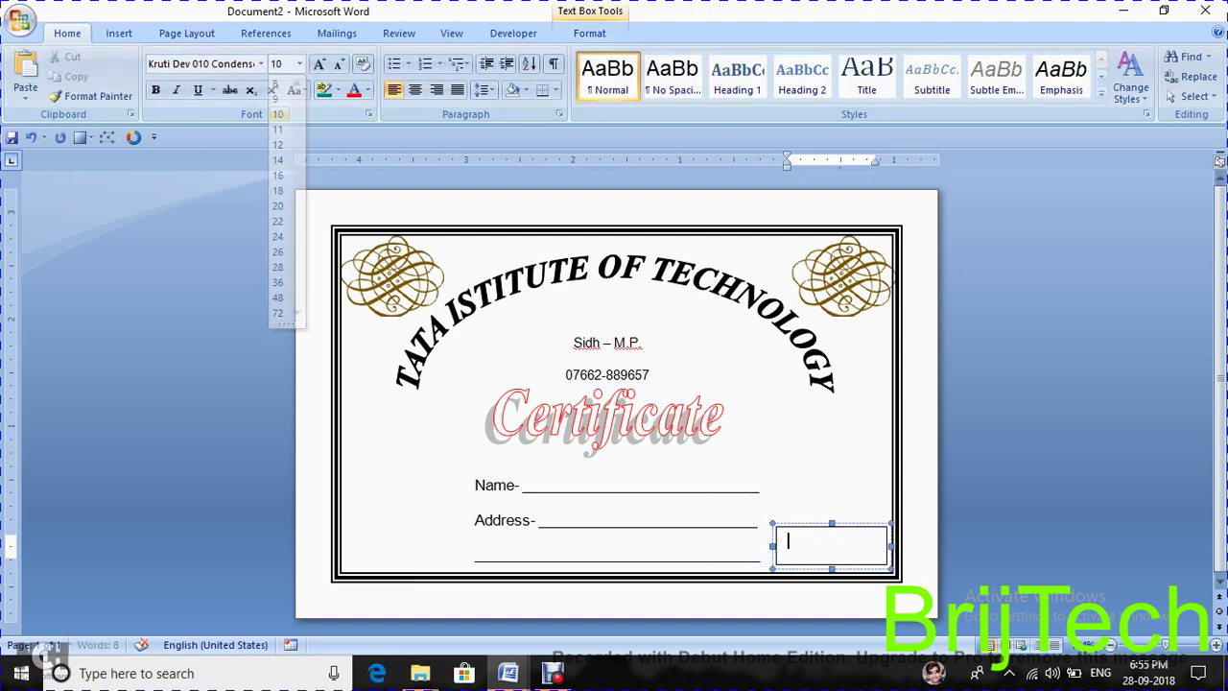
{"action": "type", "text": "P"}
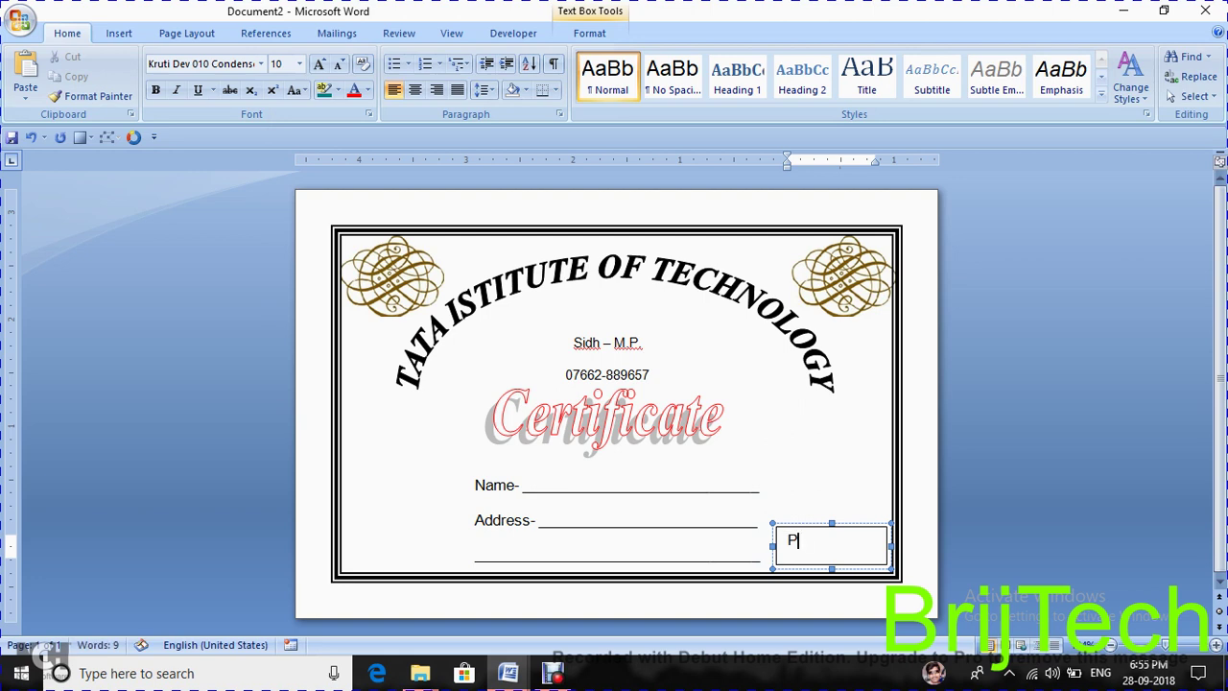
{"action": "type", "text": "rincip"}
{"action": "type", "text": "al"}
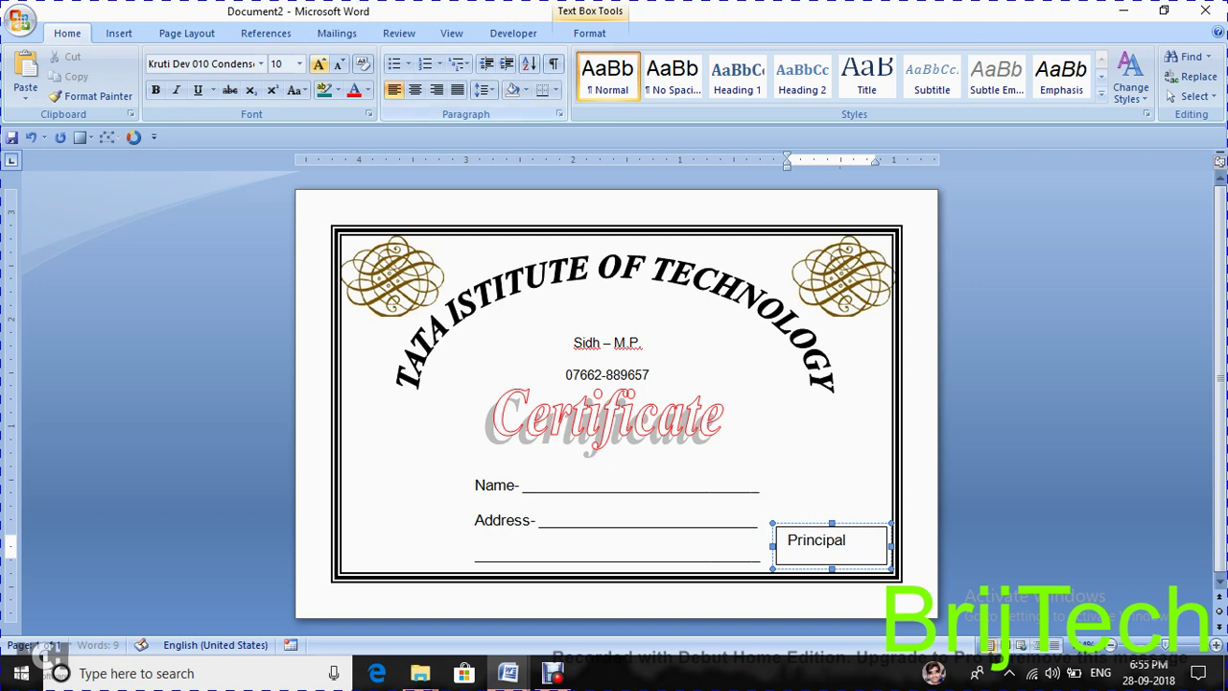
{"action": "key", "text": "shift+Left"}
{"action": "key", "text": "shift+Left"}
{"action": "key", "text": "shift+Left"}
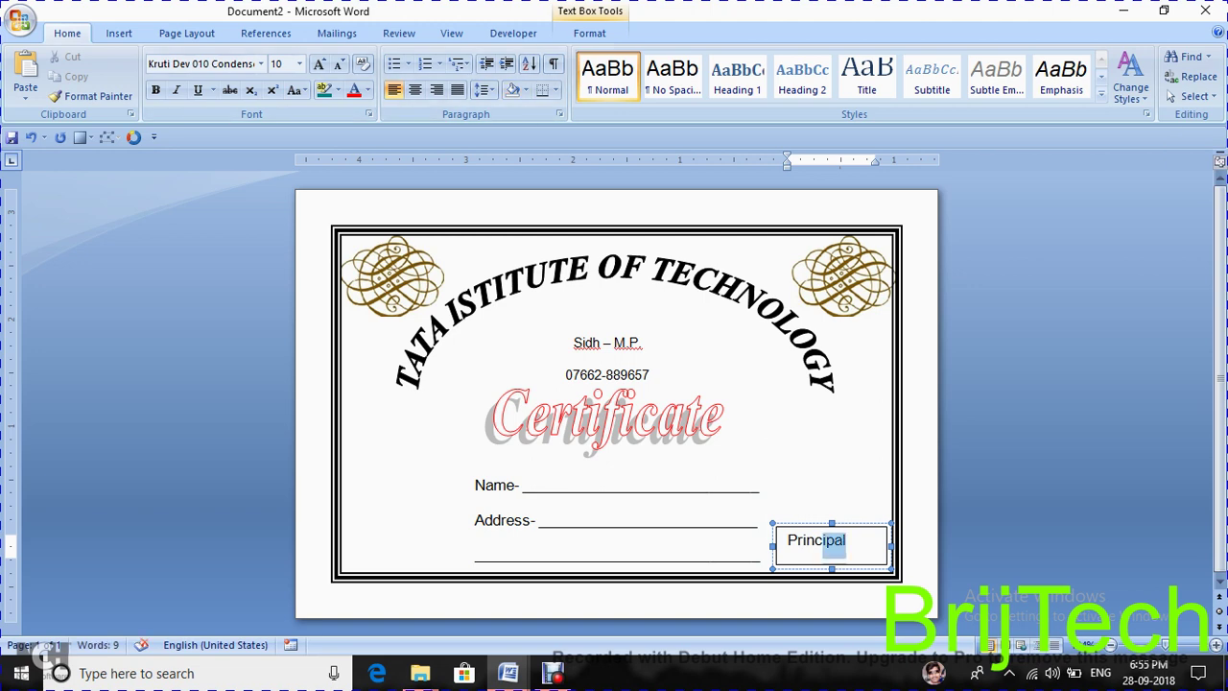
{"action": "key", "text": "shift+Left"}
{"action": "key", "text": "shift+Left"}
{"action": "key", "text": "shift+Left"}
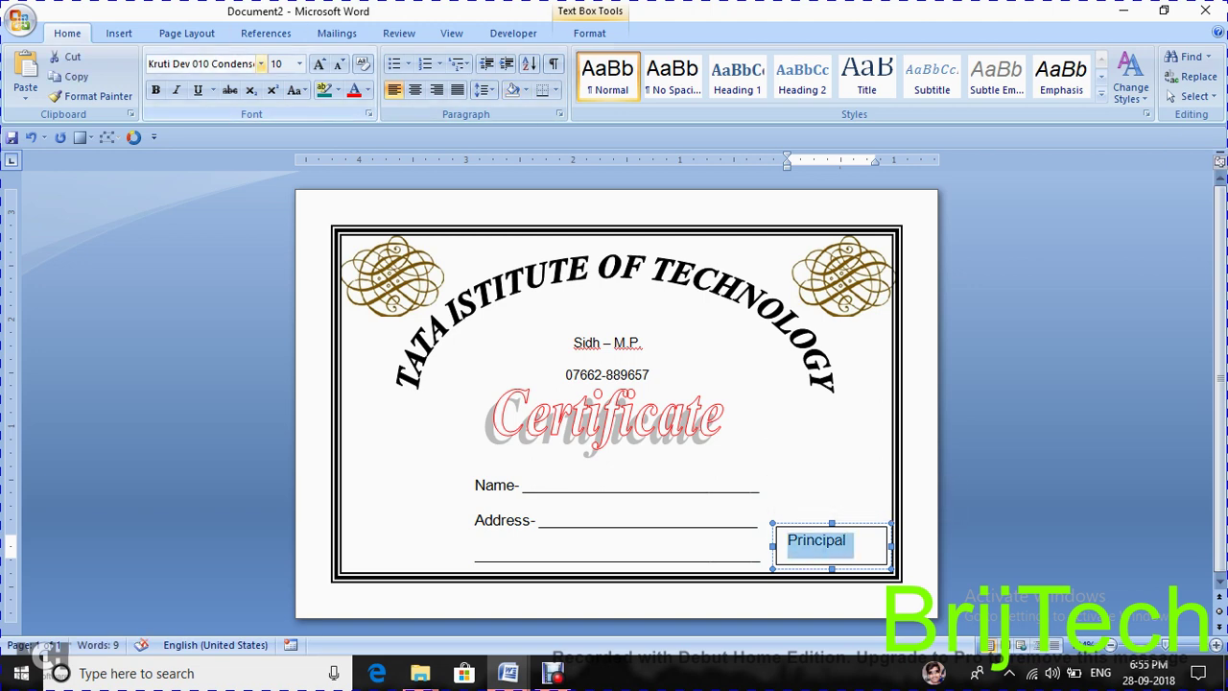
{"action": "left_click", "coordinate": [260, 63]}
{"action": "scroll", "coordinate": [274, 307], "scroll_direction": "down", "scroll_amount": 4}
{"action": "scroll", "coordinate": [274, 307], "scroll_direction": "up", "scroll_amount": 3}
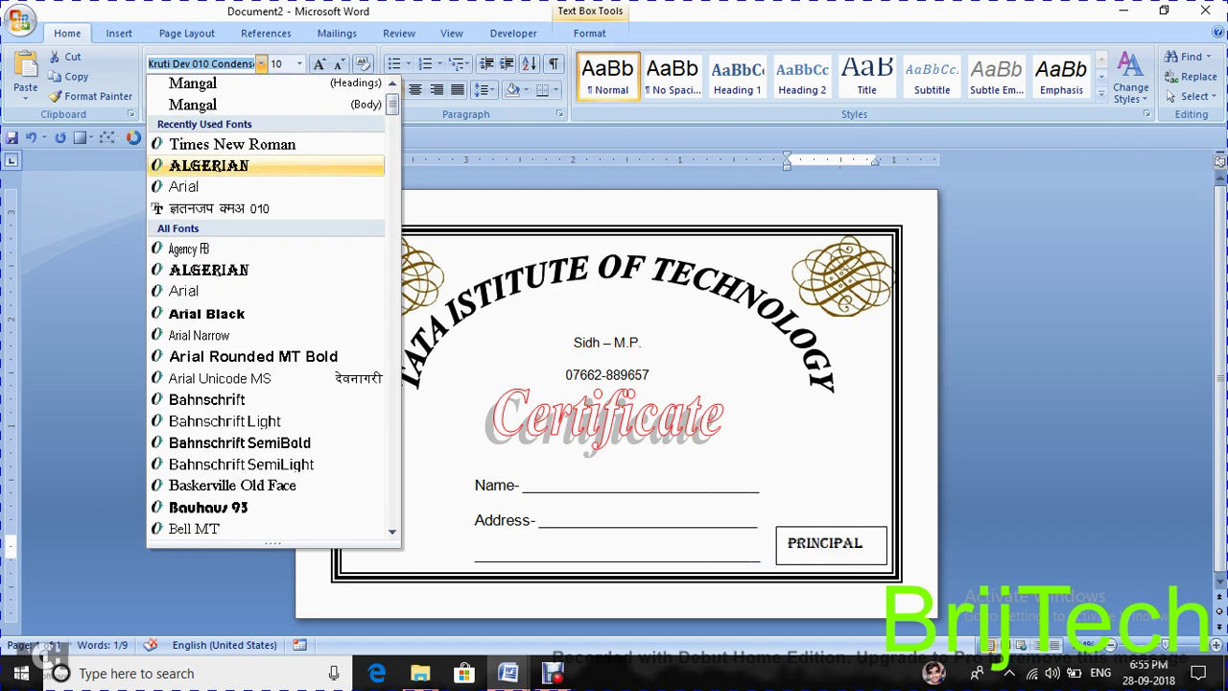
{"action": "left_click", "coordinate": [233, 144]}
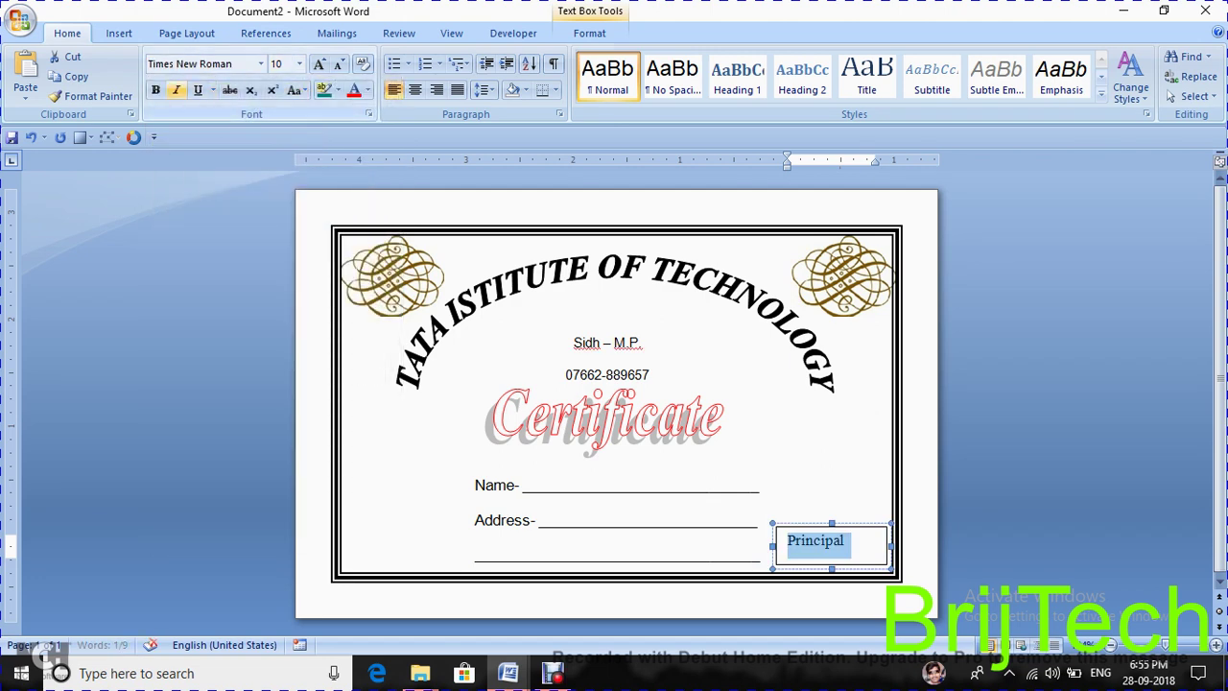
{"action": "left_click", "coordinate": [176, 89]}
{"action": "left_click", "coordinate": [155, 89]}
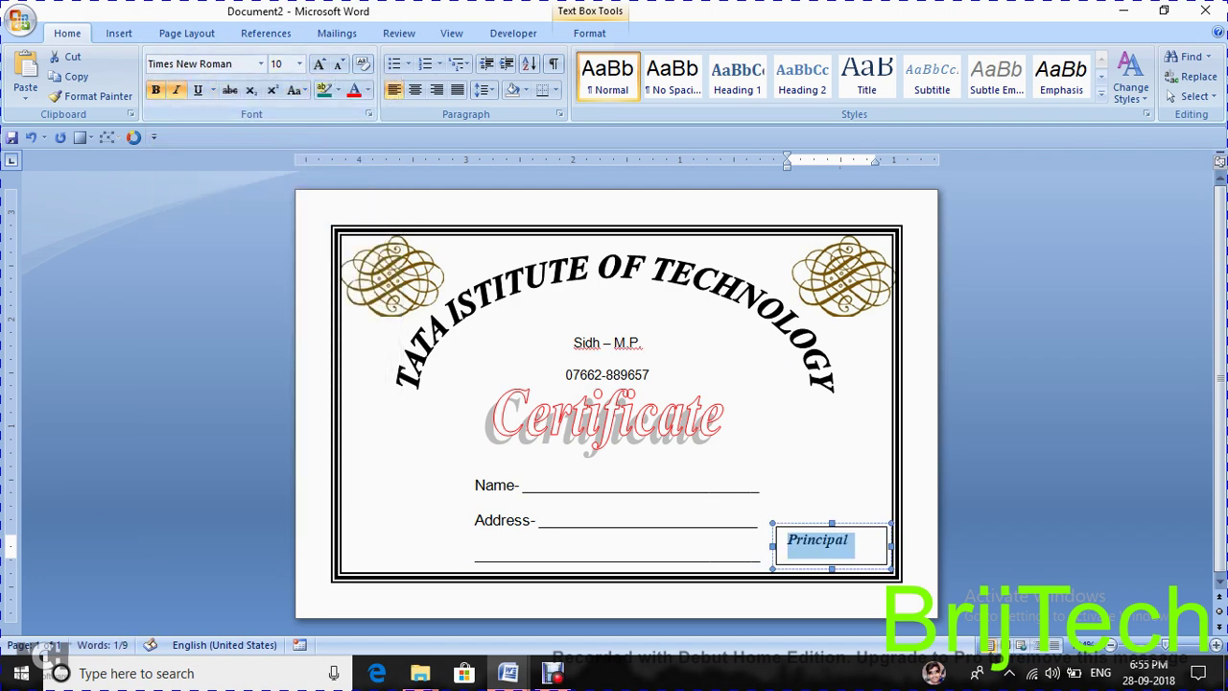
- Set the Principal text box's outline to No Outline
{"action": "left_click", "coordinate": [403, 526]}
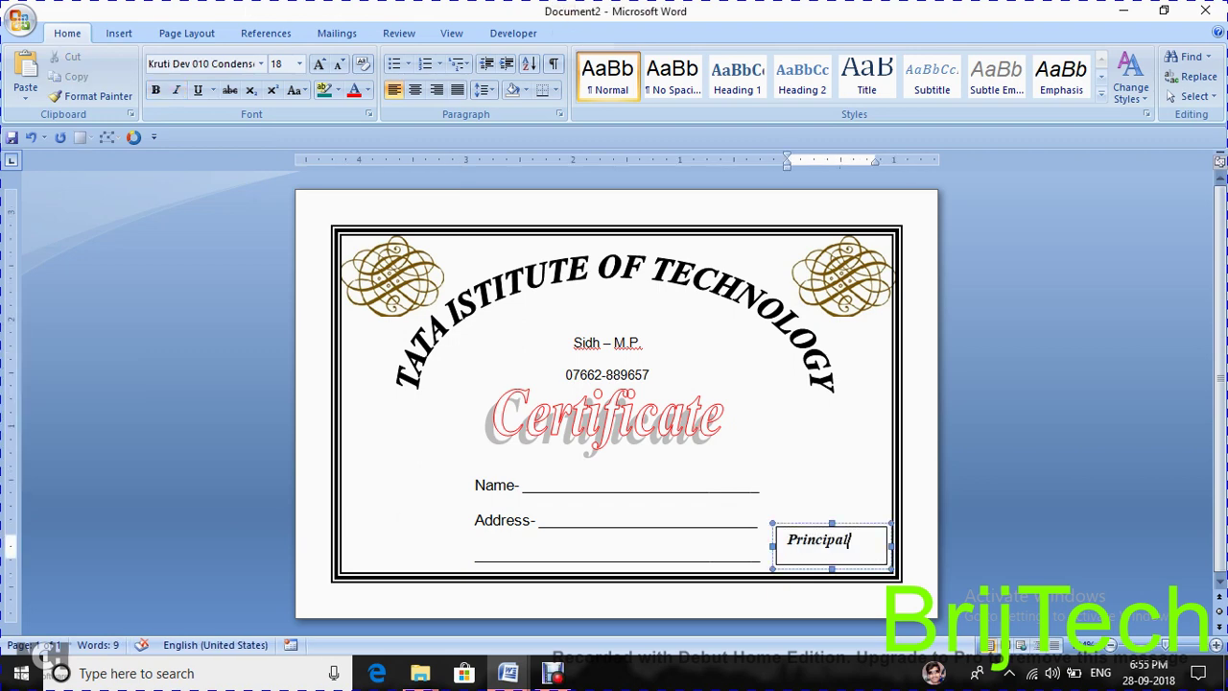
{"action": "left_click", "coordinate": [851, 540]}
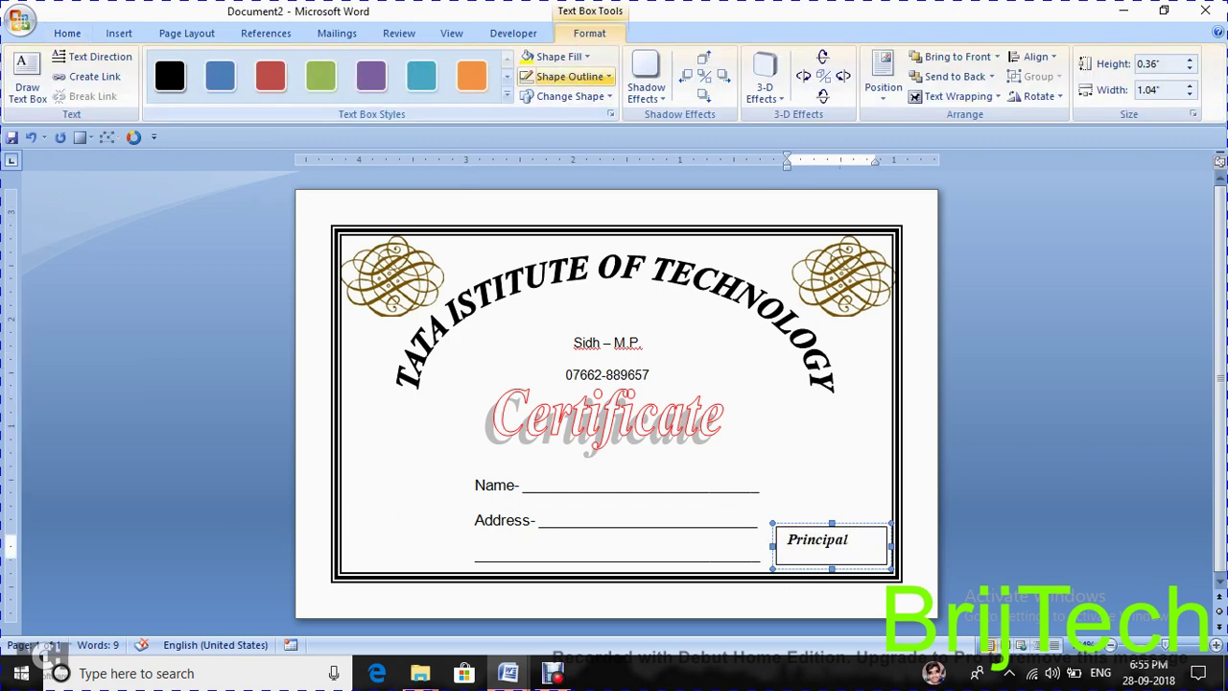
{"action": "left_click", "coordinate": [570, 75]}
{"action": "left_click", "coordinate": [573, 231]}
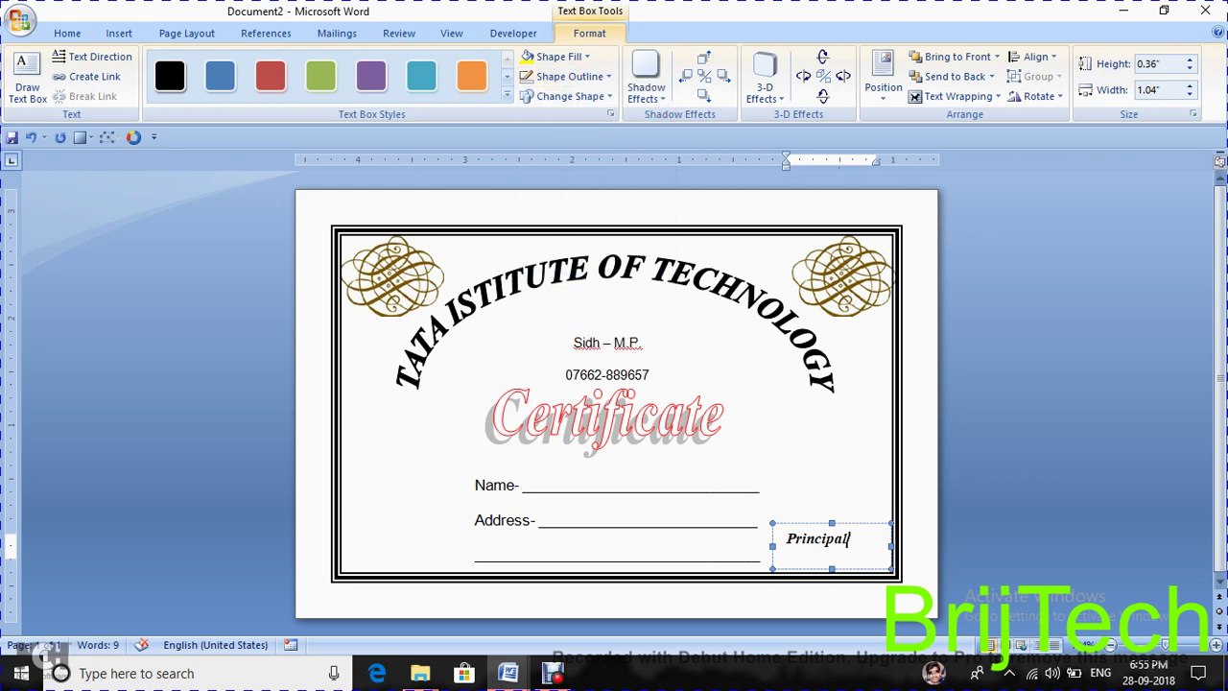
{"action": "left_click", "coordinate": [403, 526]}
- Nudge the Principal box slightly lower and to the right
{"action": "left_click", "coordinate": [809, 540]}
{"action": "left_click_drag", "start_coordinate": [809, 540], "coordinate": [827, 546]}
{"action": "left_click", "coordinate": [405, 524]}
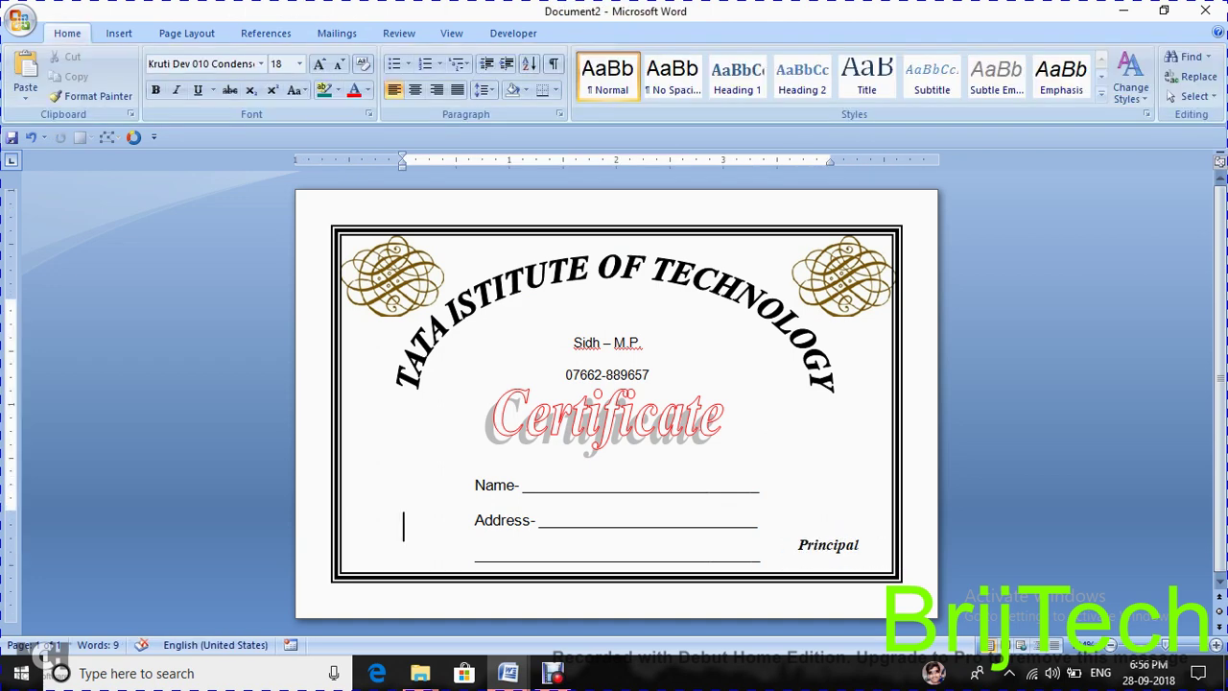
- Draw a text box at the lower left, type 'Date', and make the box taller
{"action": "left_click", "coordinate": [119, 32]}
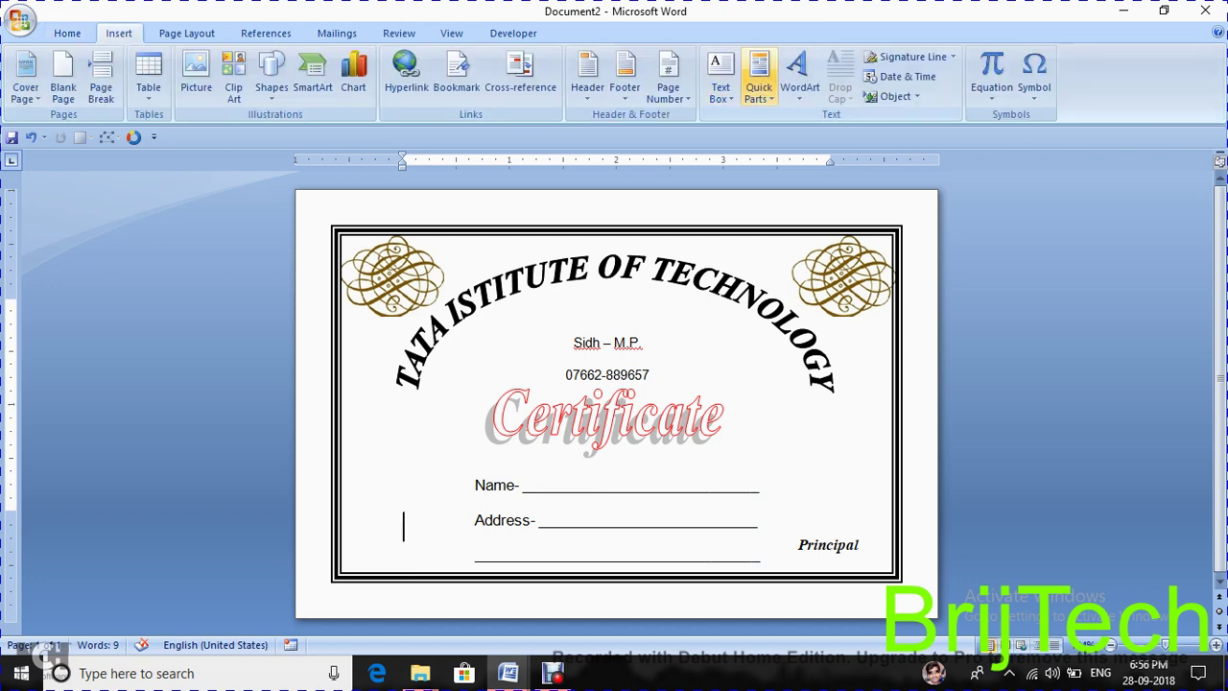
{"action": "left_click", "coordinate": [720, 77]}
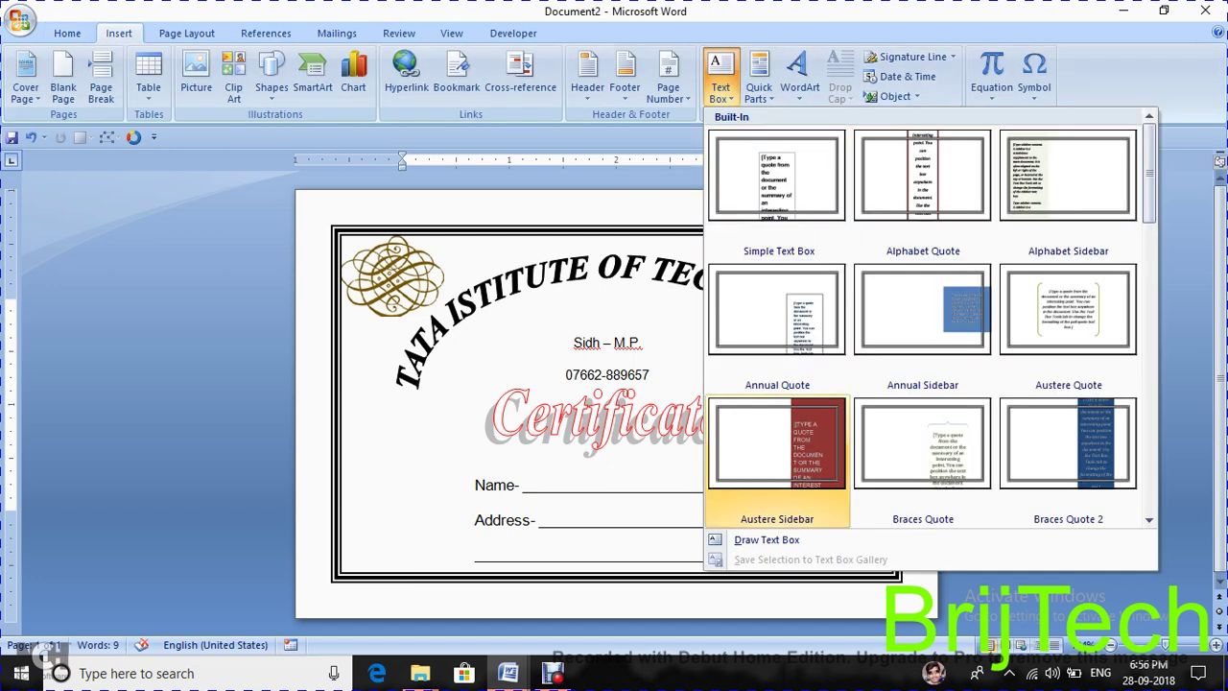
{"action": "left_click", "coordinate": [767, 540]}
{"action": "mouse_move", "coordinate": [403, 511]}
{"action": "left_mouse_down"}
{"action": "mouse_move", "coordinate": [404, 543]}
{"action": "mouse_move", "coordinate": [467, 567]}
{"action": "left_mouse_up"}
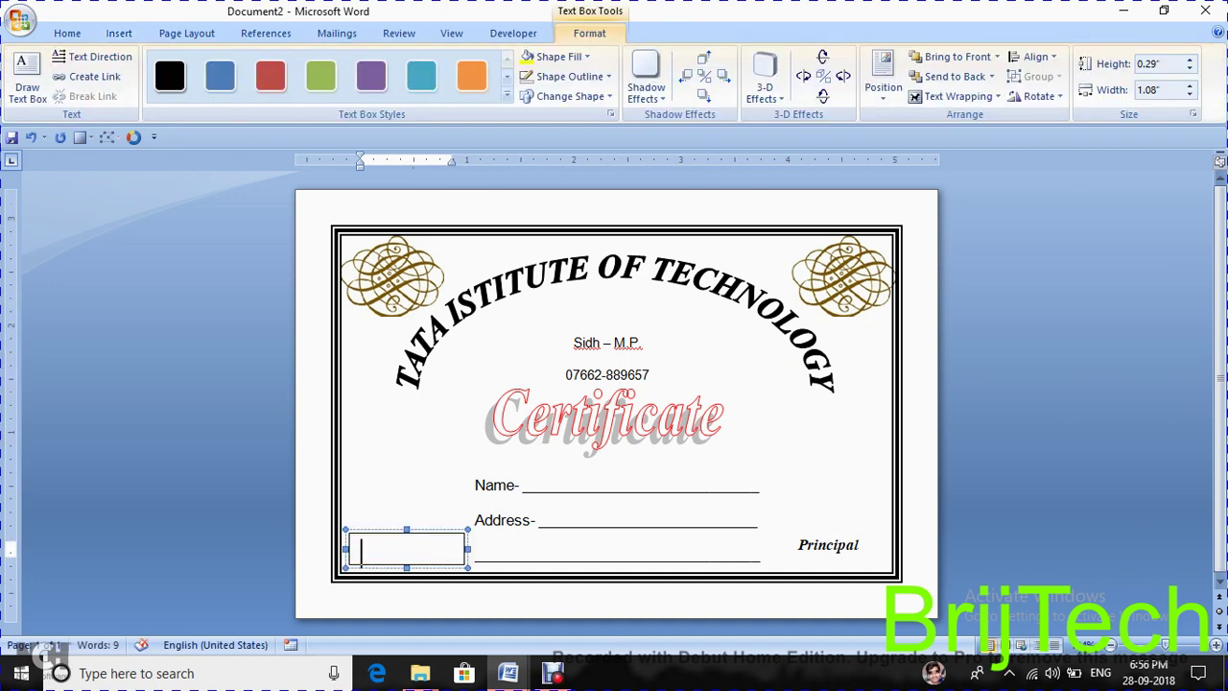
{"action": "type", "text": "D"}
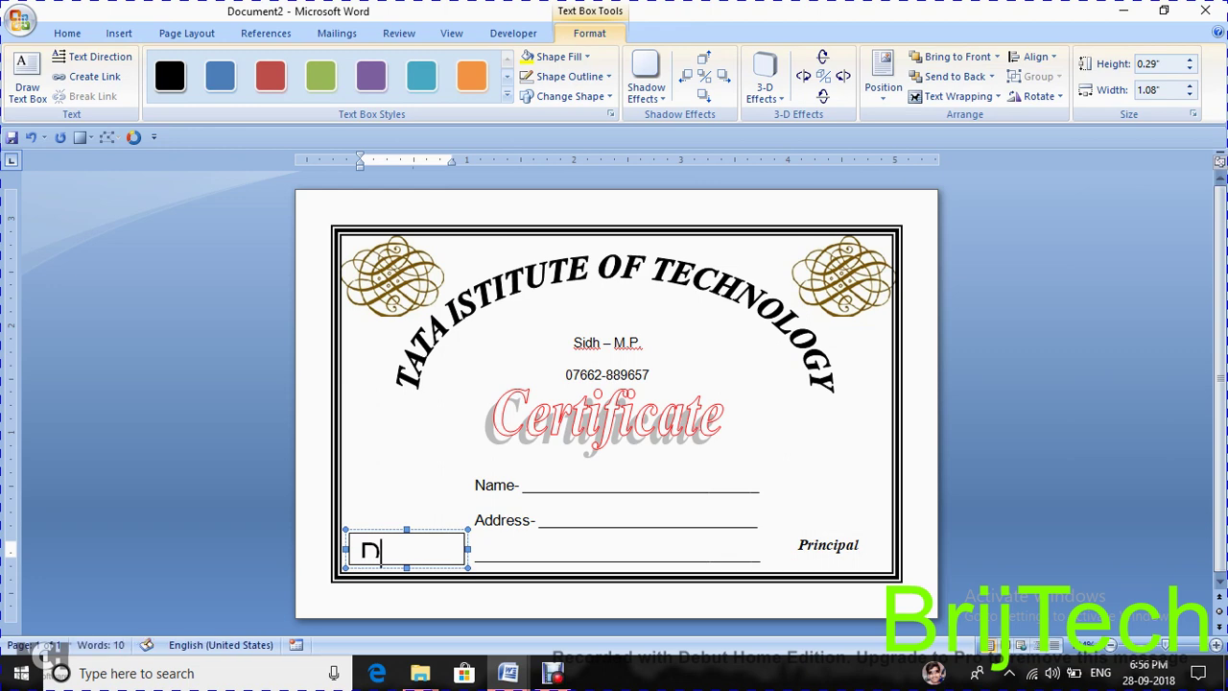
{"action": "type", "text": "ate"}
{"action": "left_click_drag", "start_coordinate": [407, 529], "coordinate": [407, 509]}
- Make 'Date' 12 pt bold italic, append ' -', and narrow the box to fit
{"action": "double_click", "coordinate": [389, 534]}
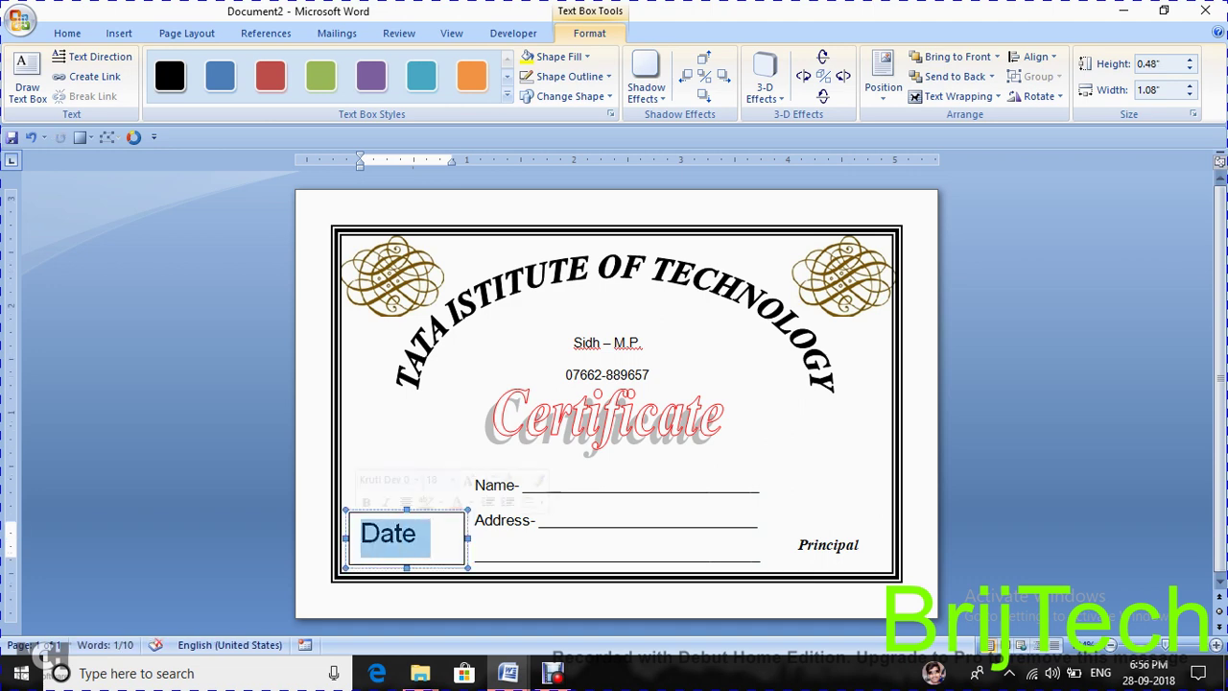
{"action": "left_click", "coordinate": [67, 33]}
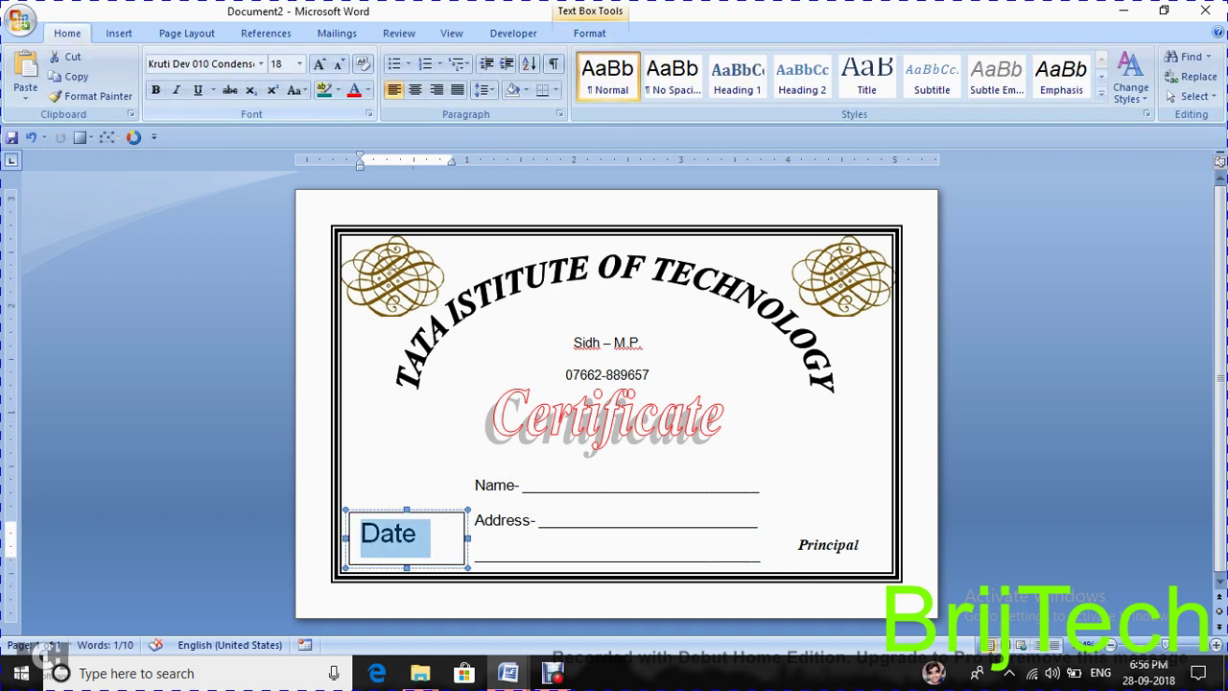
{"action": "left_click", "coordinate": [300, 64]}
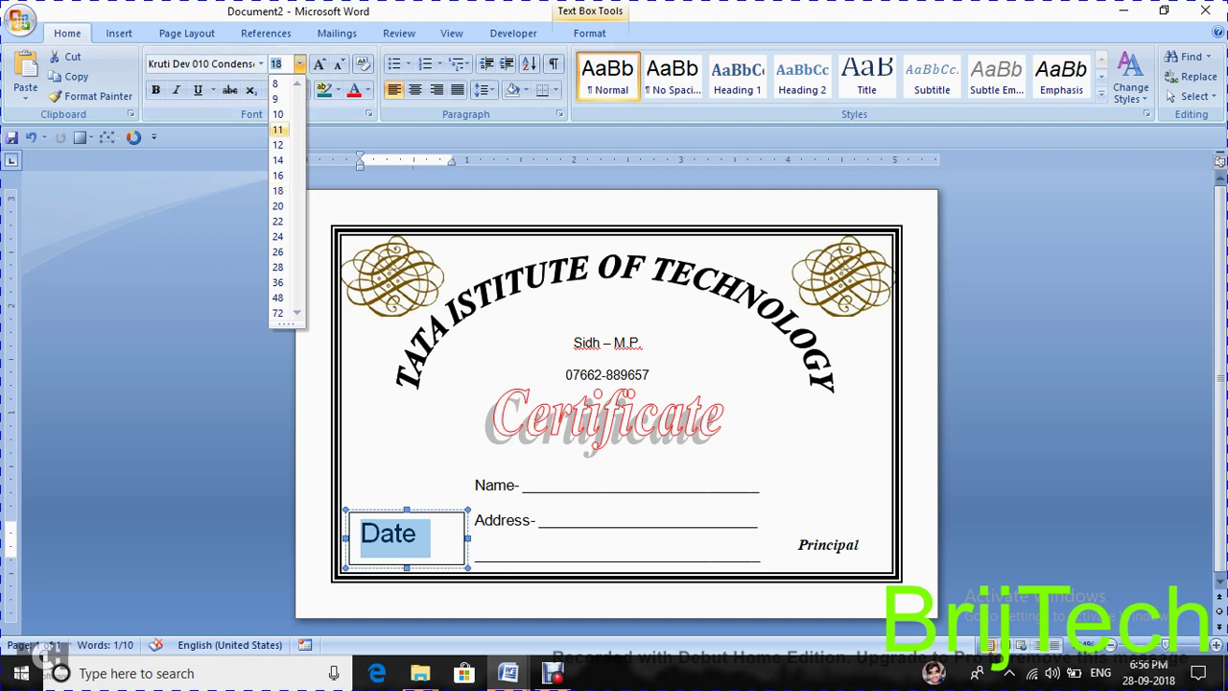
{"action": "left_click", "coordinate": [277, 113]}
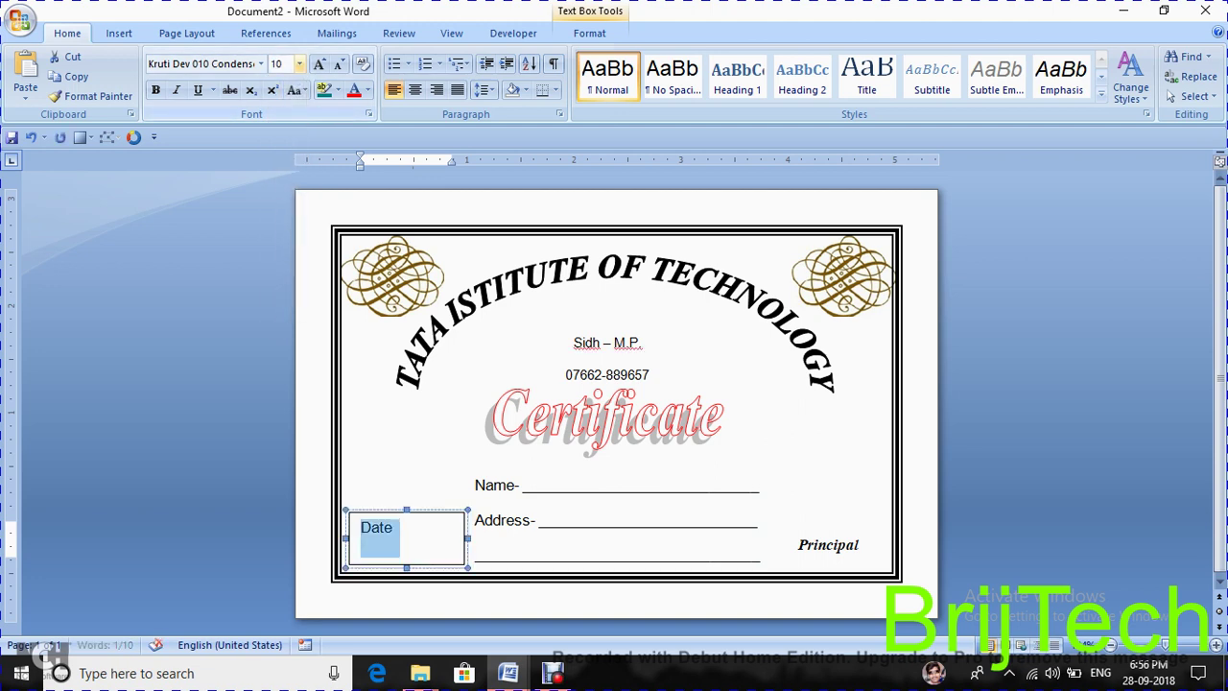
{"action": "left_click", "coordinate": [299, 63]}
{"action": "left_click", "coordinate": [277, 144]}
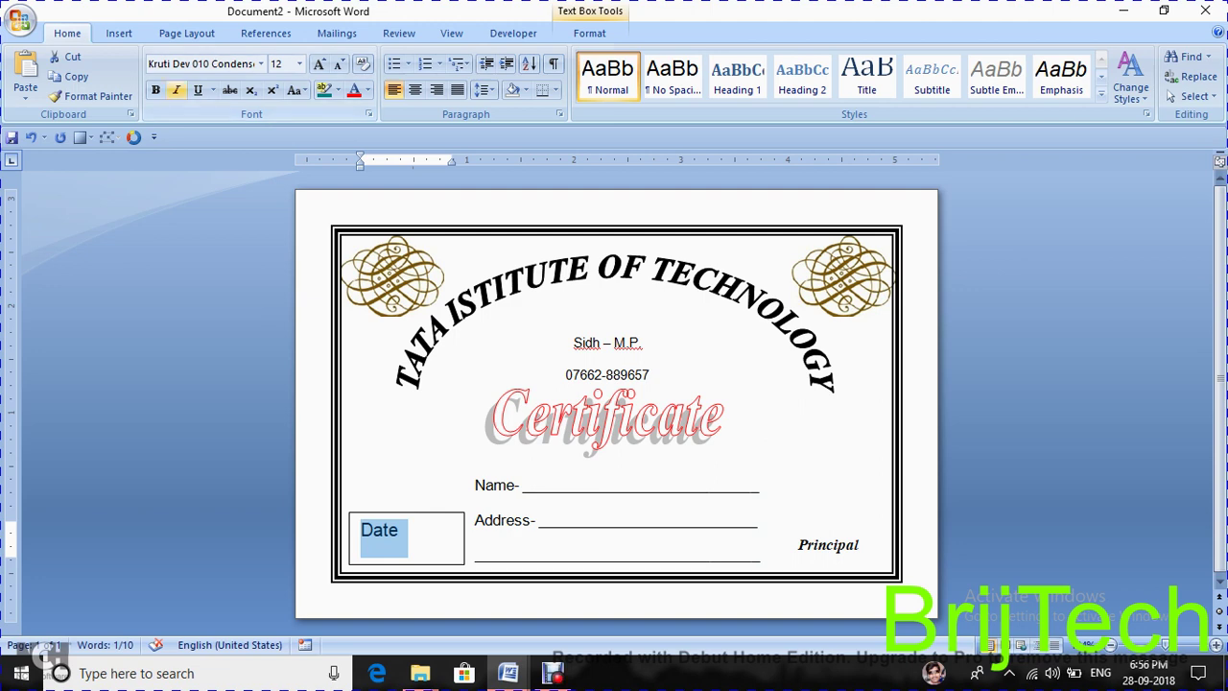
{"action": "left_click", "coordinate": [156, 90]}
{"action": "left_click", "coordinate": [176, 90]}
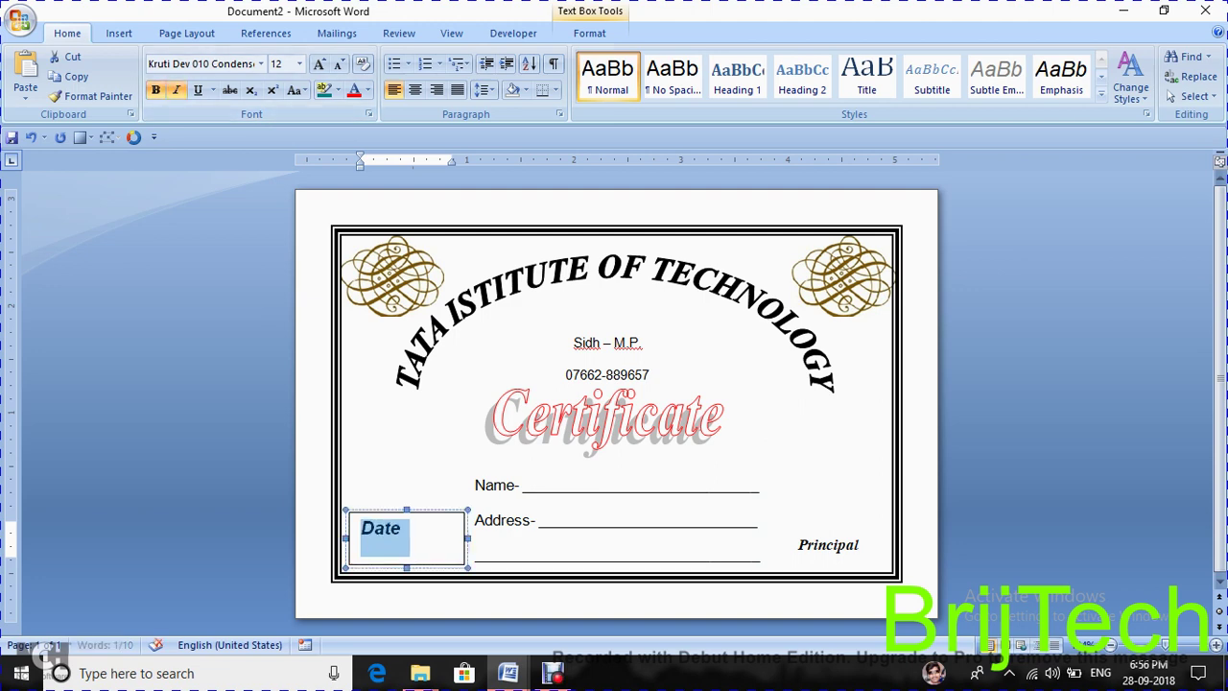
{"action": "left_click", "coordinate": [405, 528]}
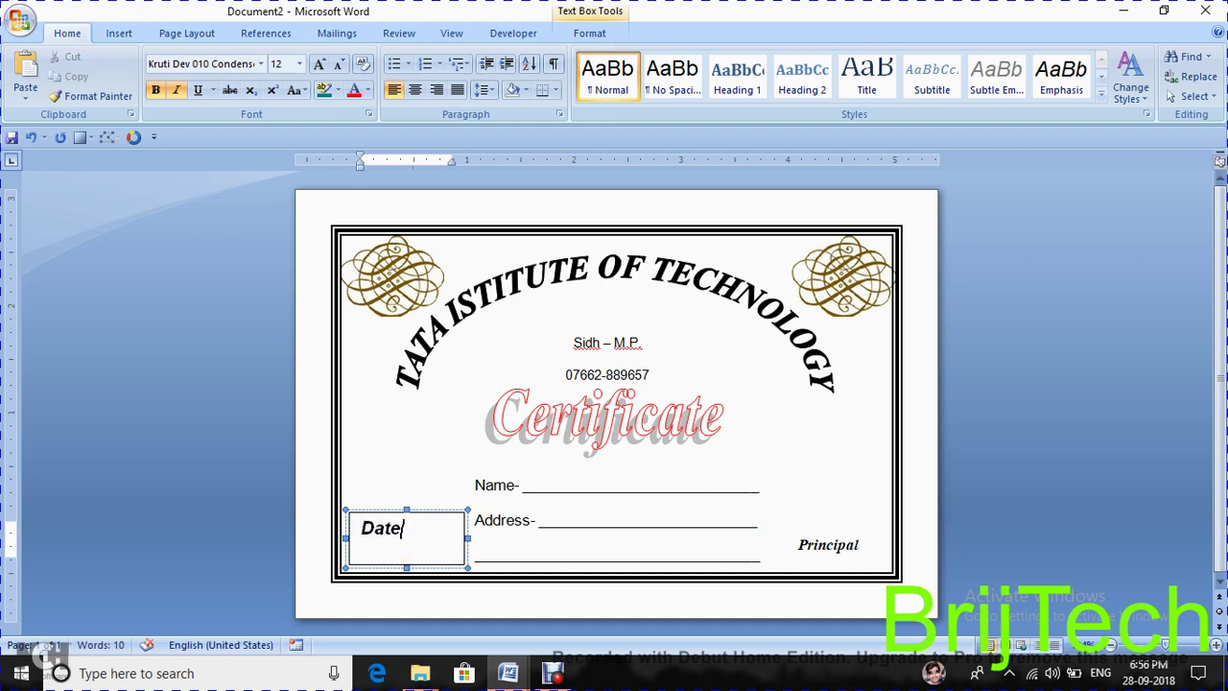
{"action": "type", "text": "-"}
{"action": "key", "text": "Escape"}
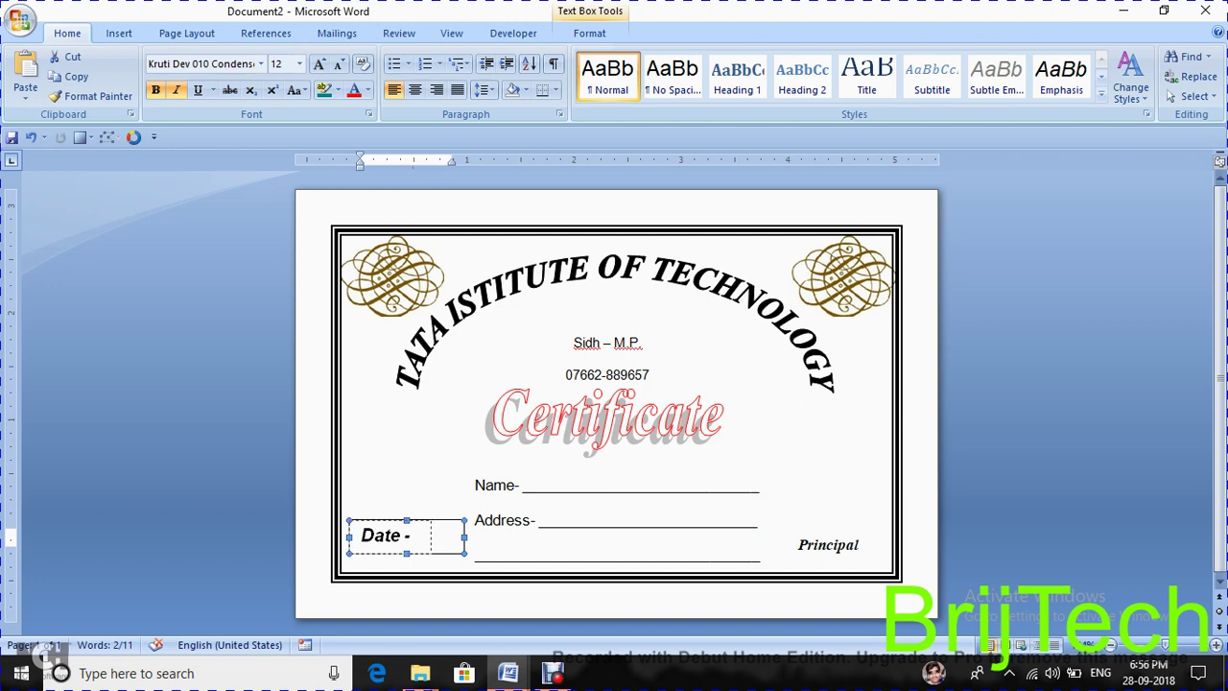
{"action": "left_click_drag", "start_coordinate": [466, 537], "coordinate": [378, 538]}
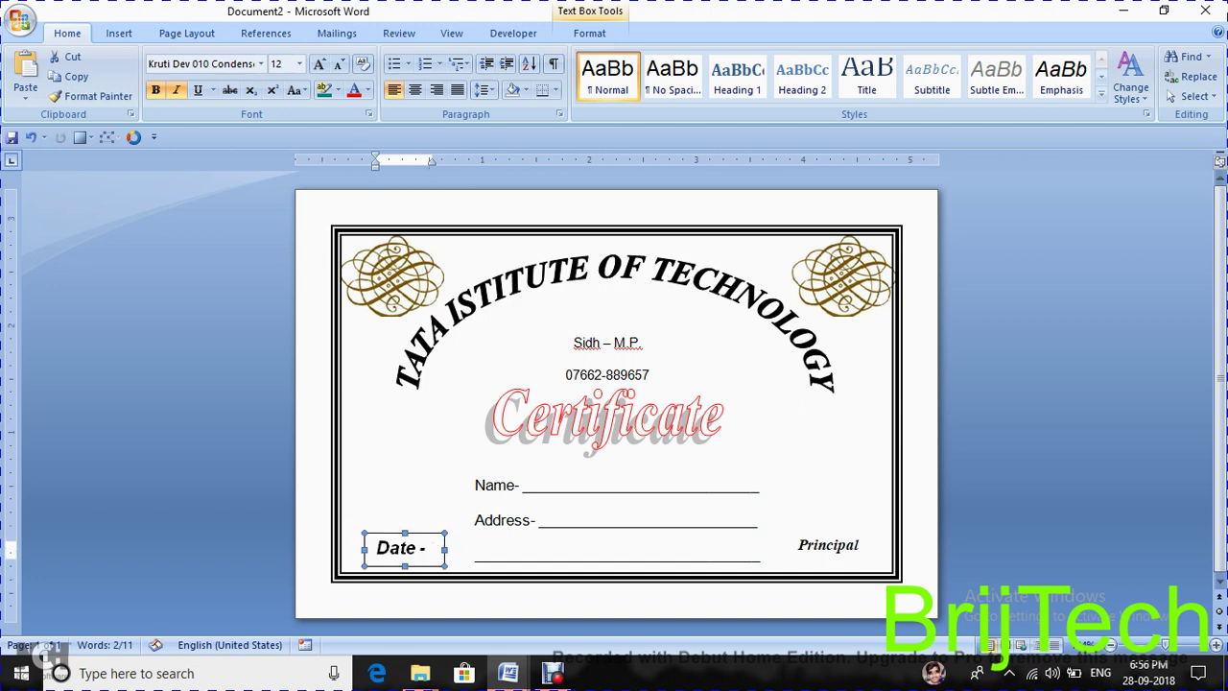
- Set the 'Date -' text box's outline to No Outline, then check the Name/Address box
{"action": "left_click", "coordinate": [403, 523]}
{"action": "left_click", "coordinate": [391, 548]}
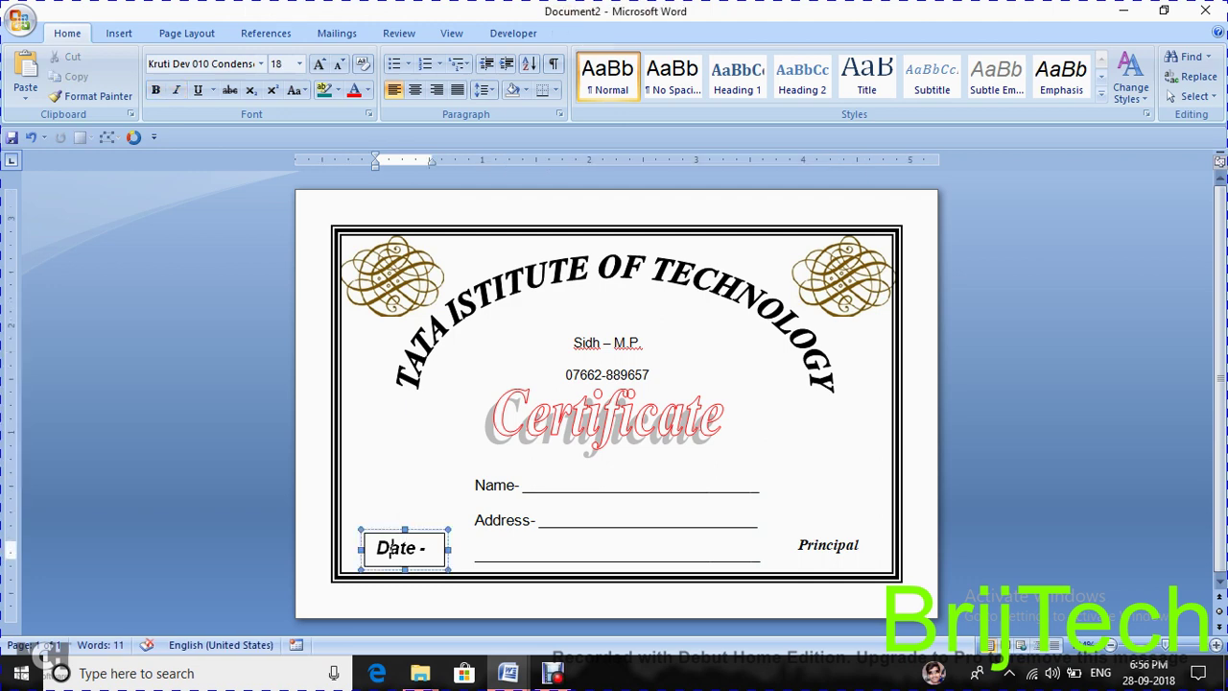
{"action": "left_click", "coordinate": [570, 76]}
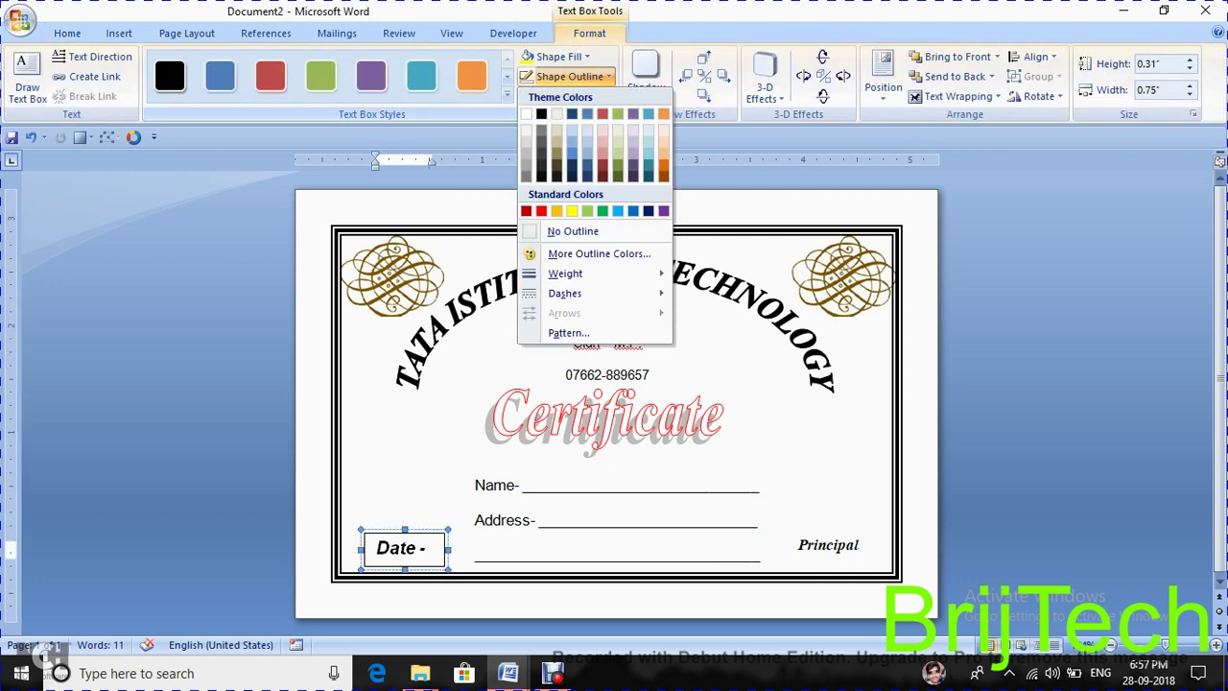
{"action": "left_click", "coordinate": [572, 231]}
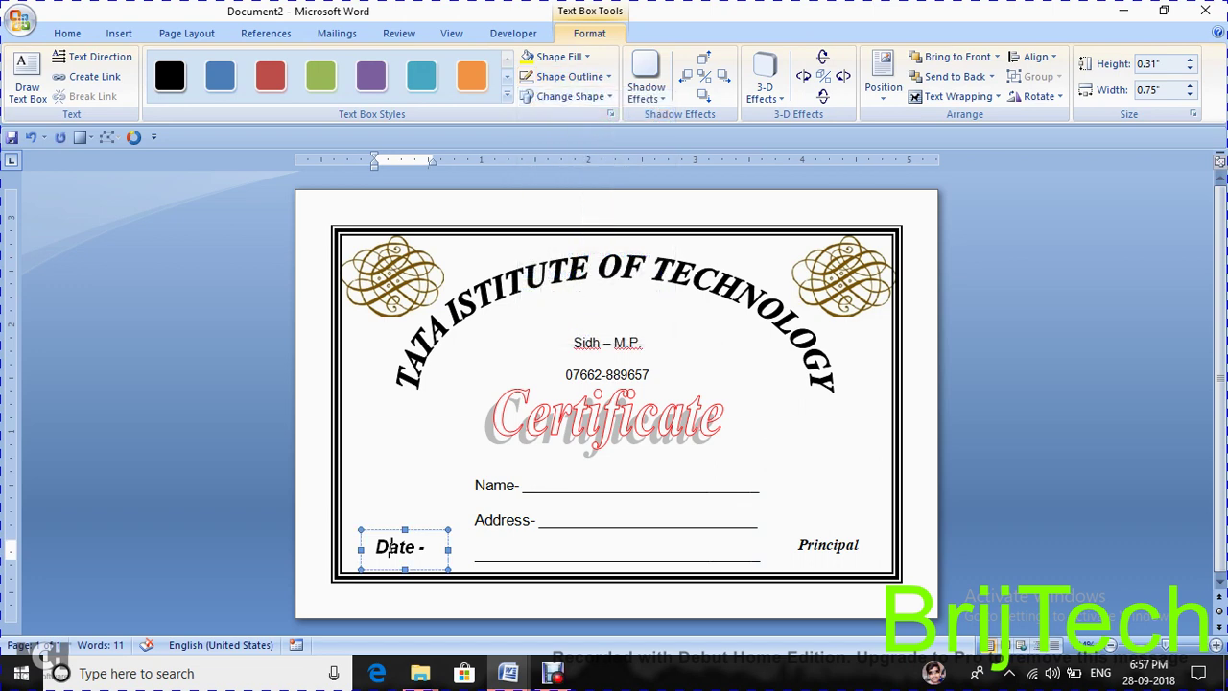
{"action": "left_click", "coordinate": [499, 486]}
{"action": "left_click", "coordinate": [403, 526]}
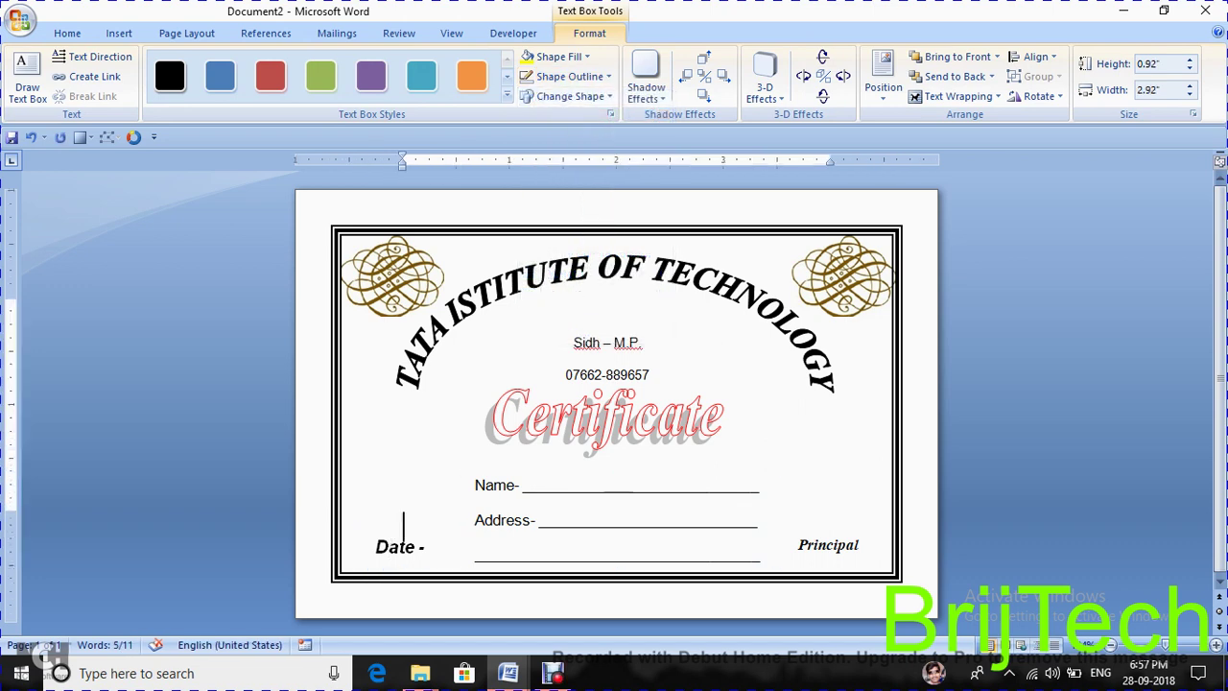
{"action": "left_click", "coordinate": [542, 520]}
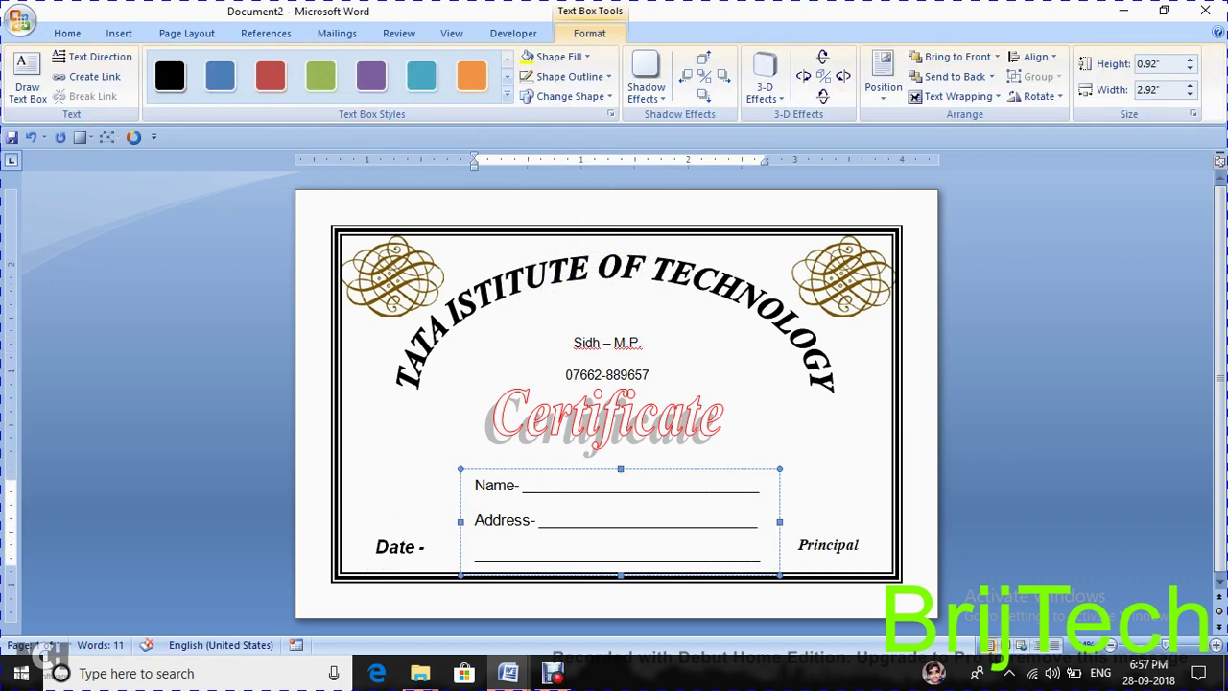
{"action": "left_click", "coordinate": [403, 526]}
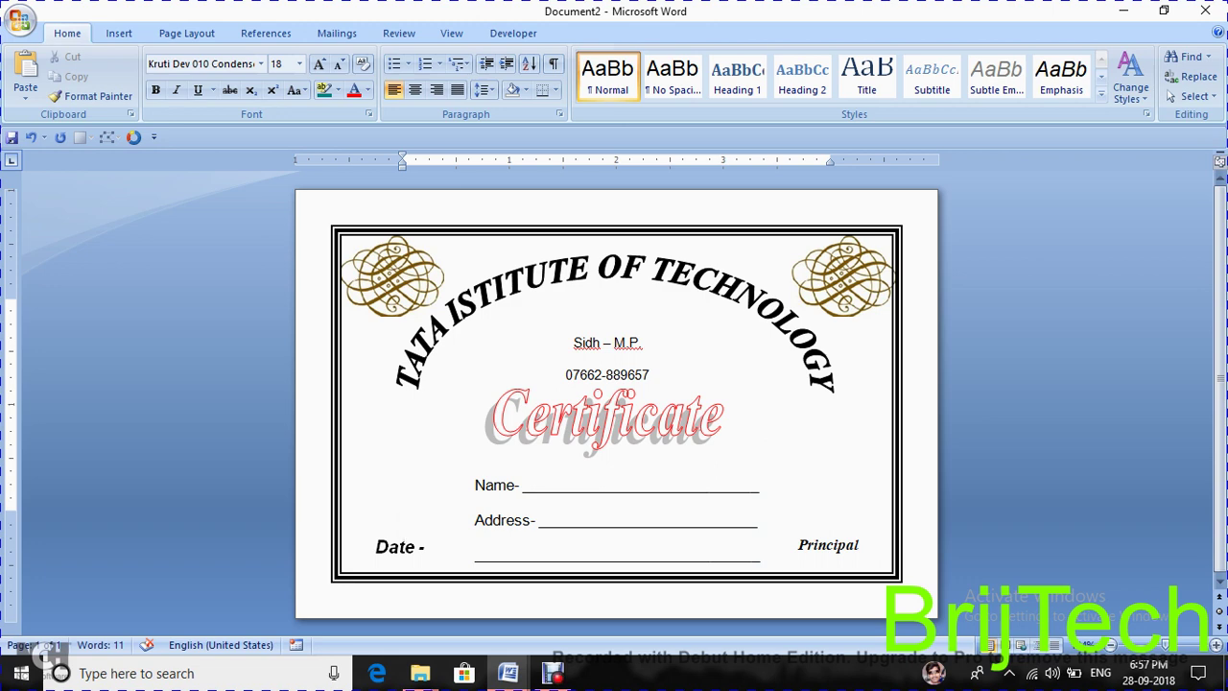
{"action": "left_click", "coordinate": [119, 33]}
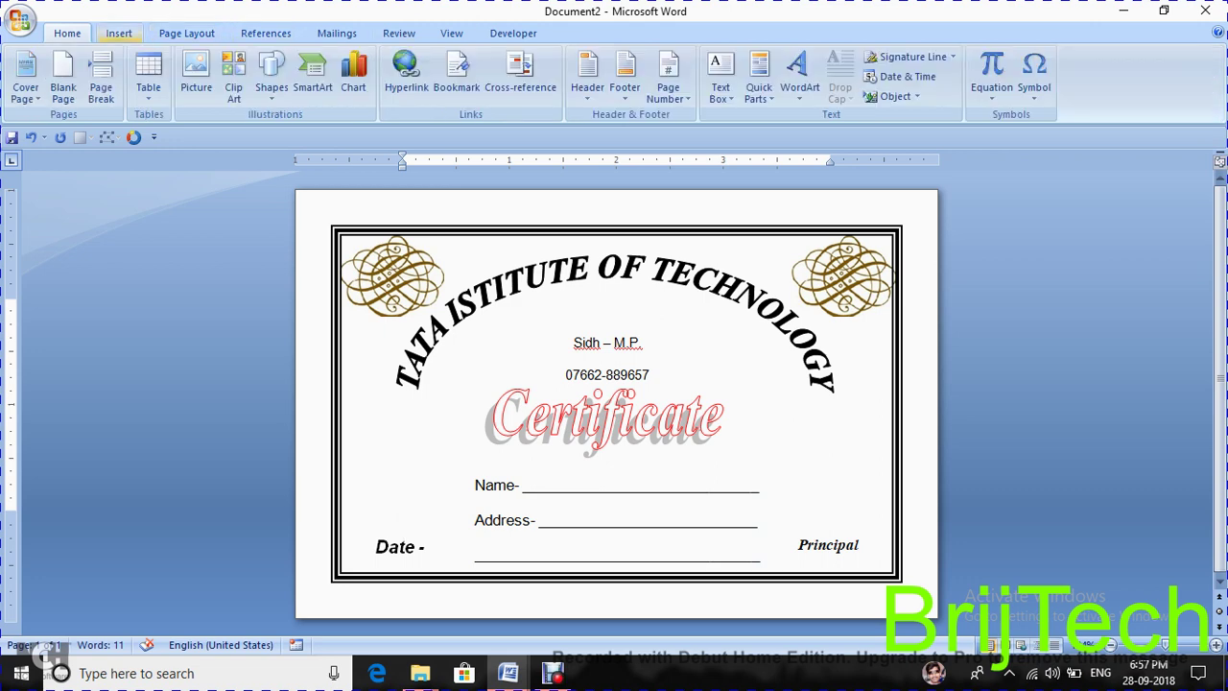
{"action": "left_click", "coordinate": [720, 76]}
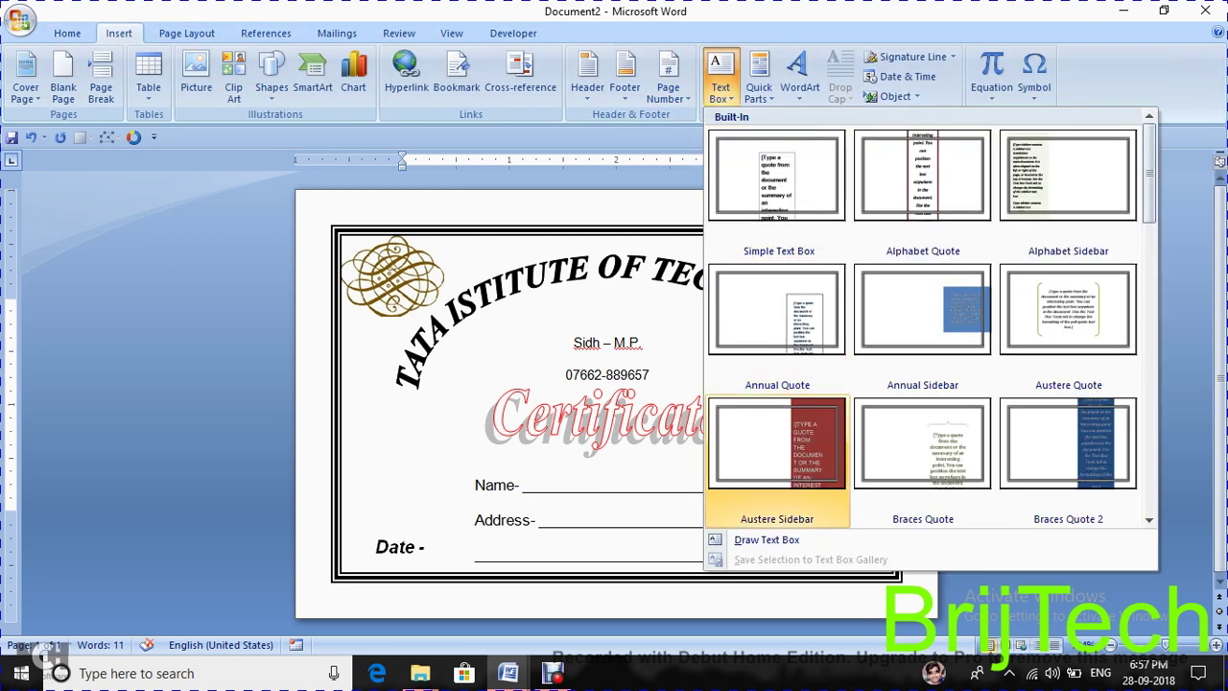
{"action": "left_click", "coordinate": [777, 614]}
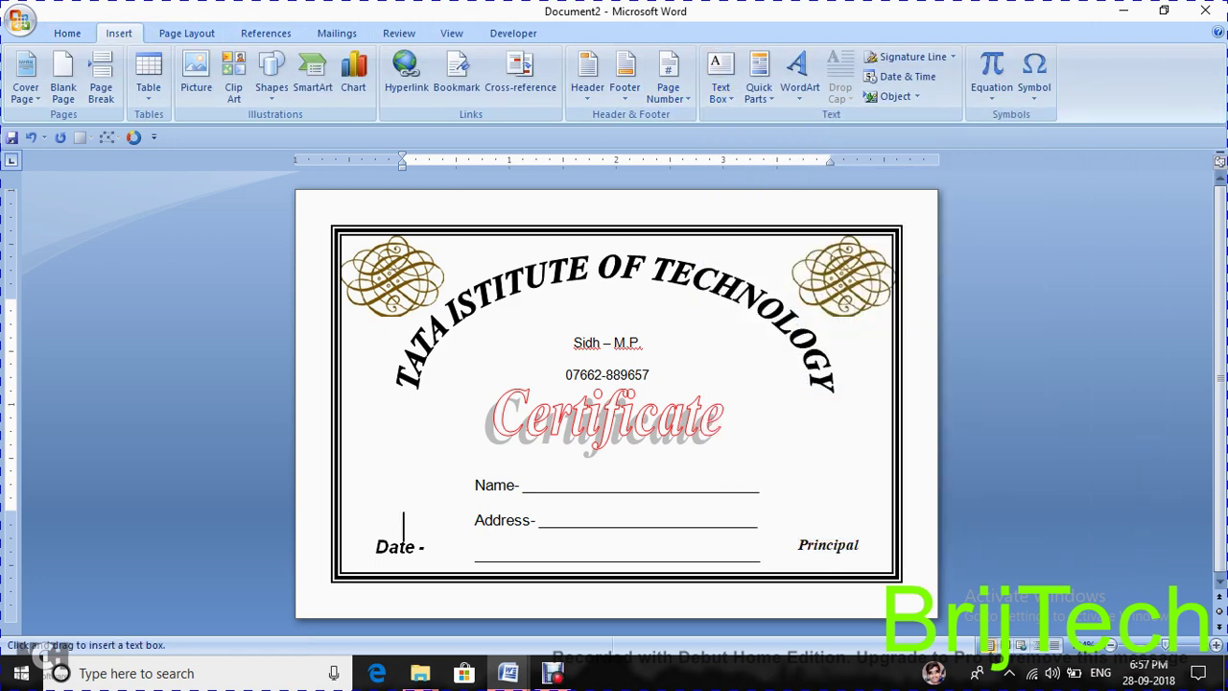
{"action": "key", "text": "Escape"}
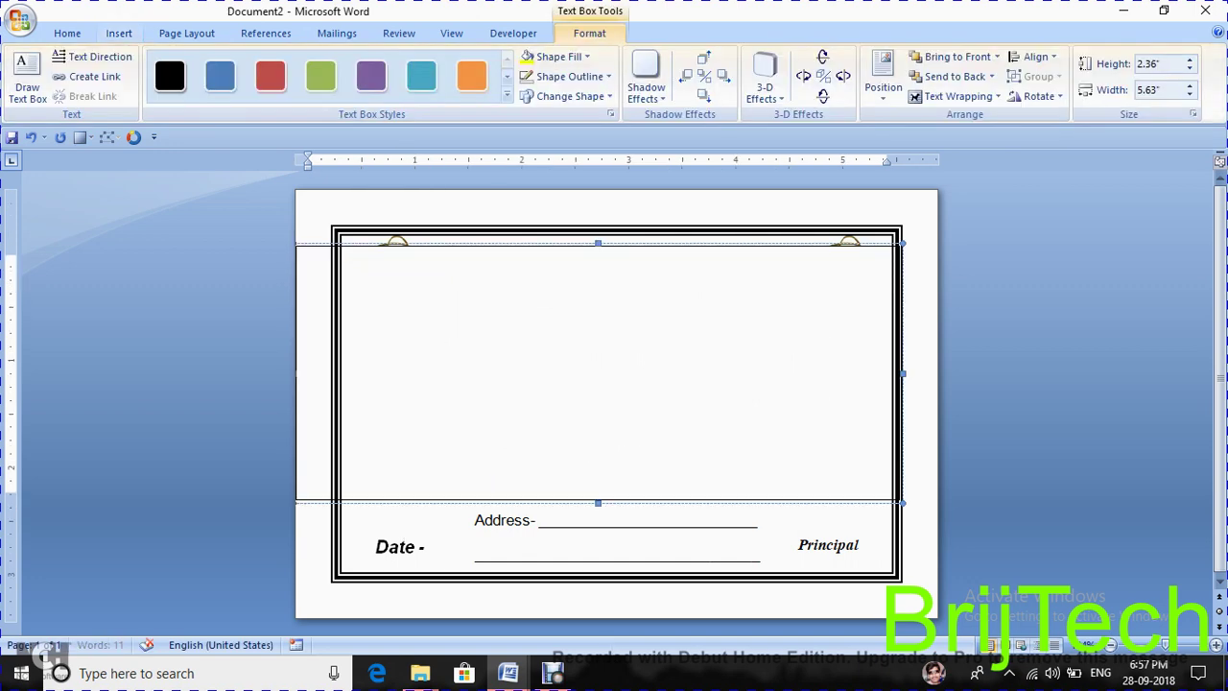
{"action": "left_click_drag", "start_coordinate": [295, 244], "coordinate": [901, 501]}
{"action": "type", "text": "Su"}
{"action": "type", "text": "bscrib"}
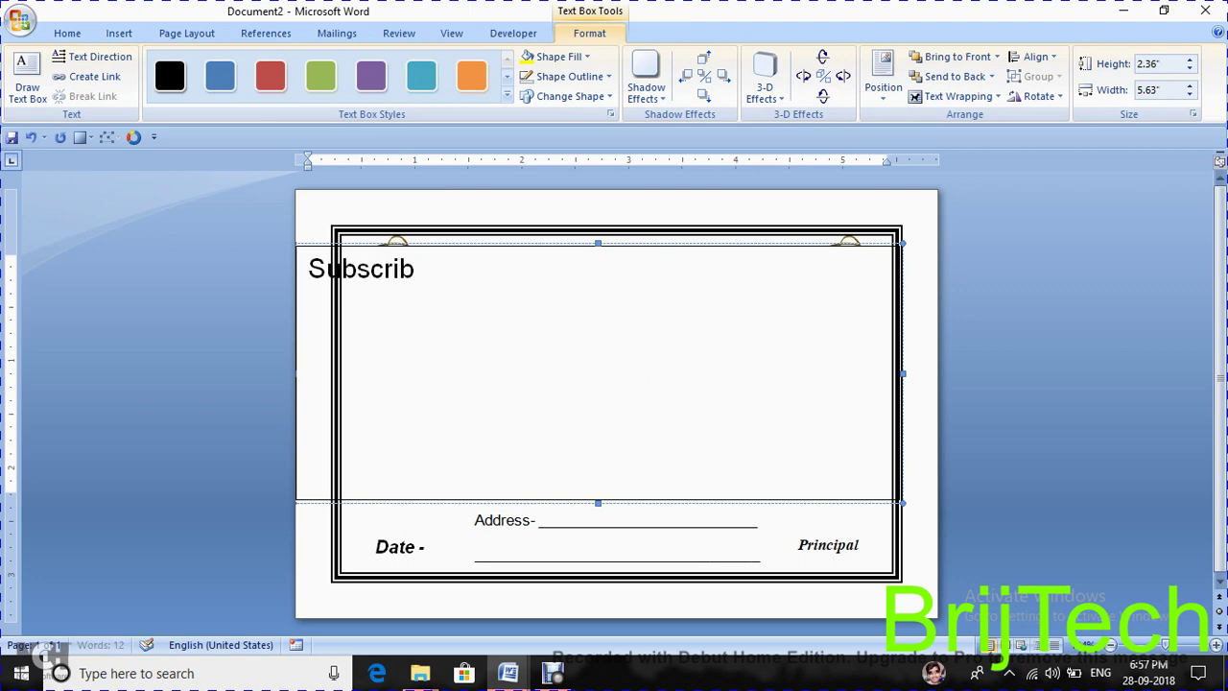
{"action": "type", "text": "e now"}
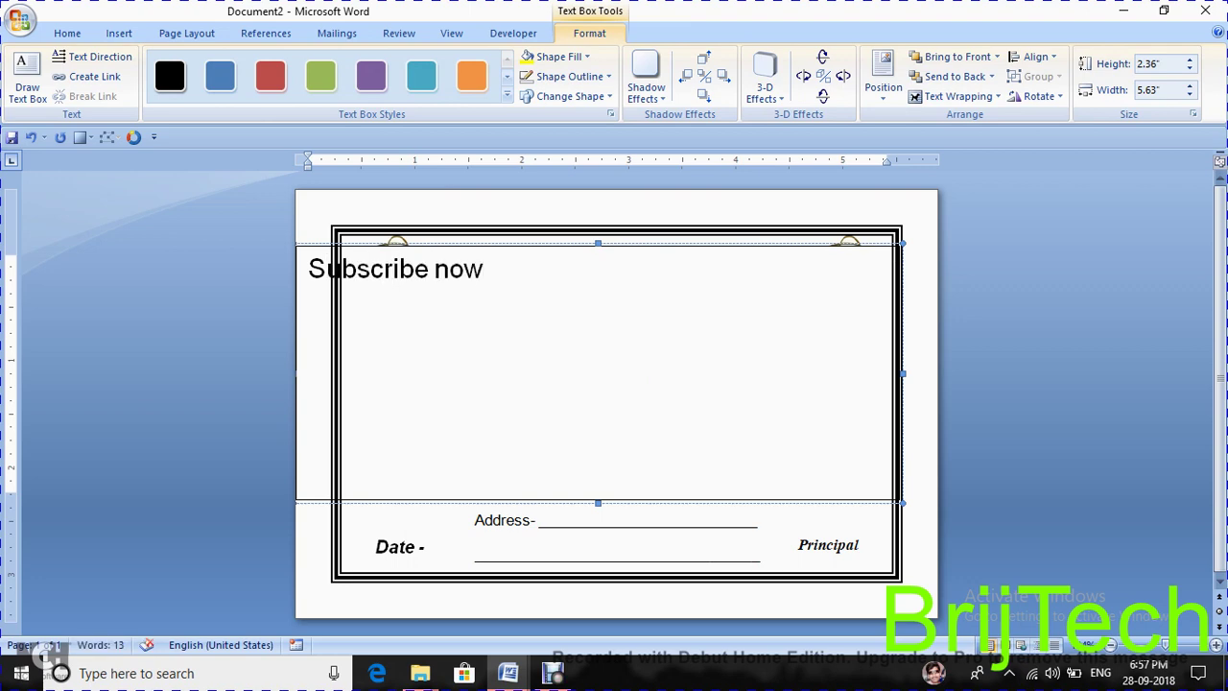
{"action": "key", "text": "ctrl+shift+Left"}
{"action": "key", "text": "ctrl+shift+Left"}
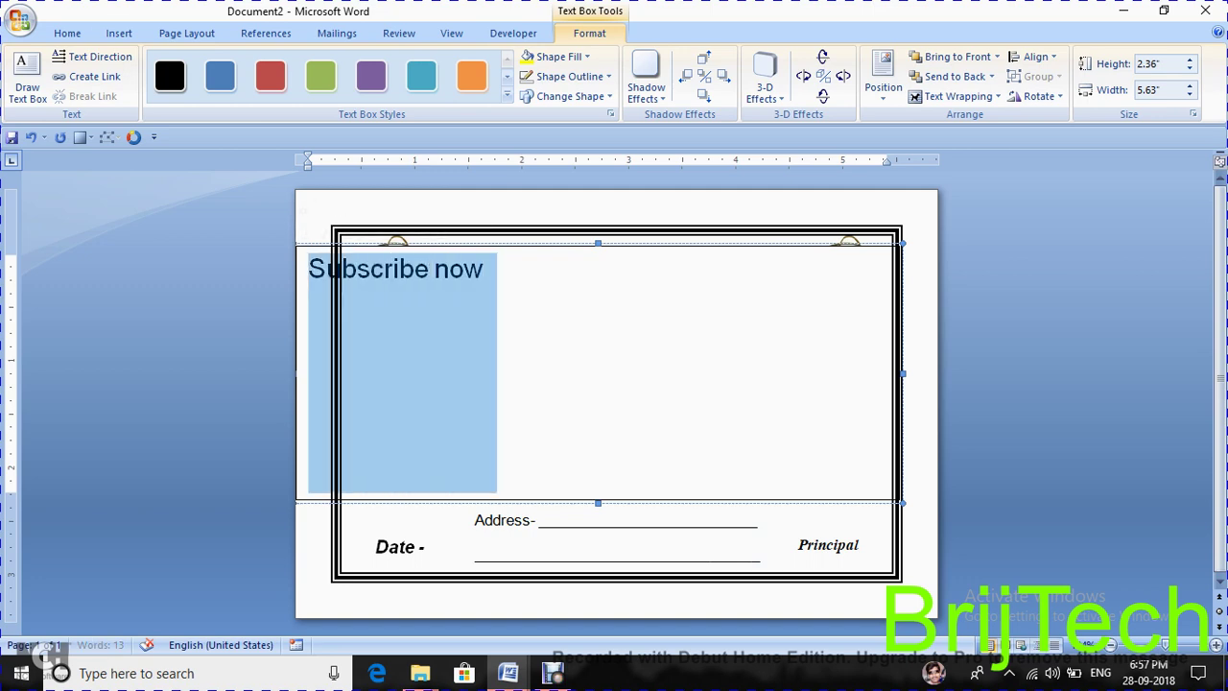
{"action": "left_click", "coordinate": [67, 33]}
{"action": "left_click", "coordinate": [299, 64]}
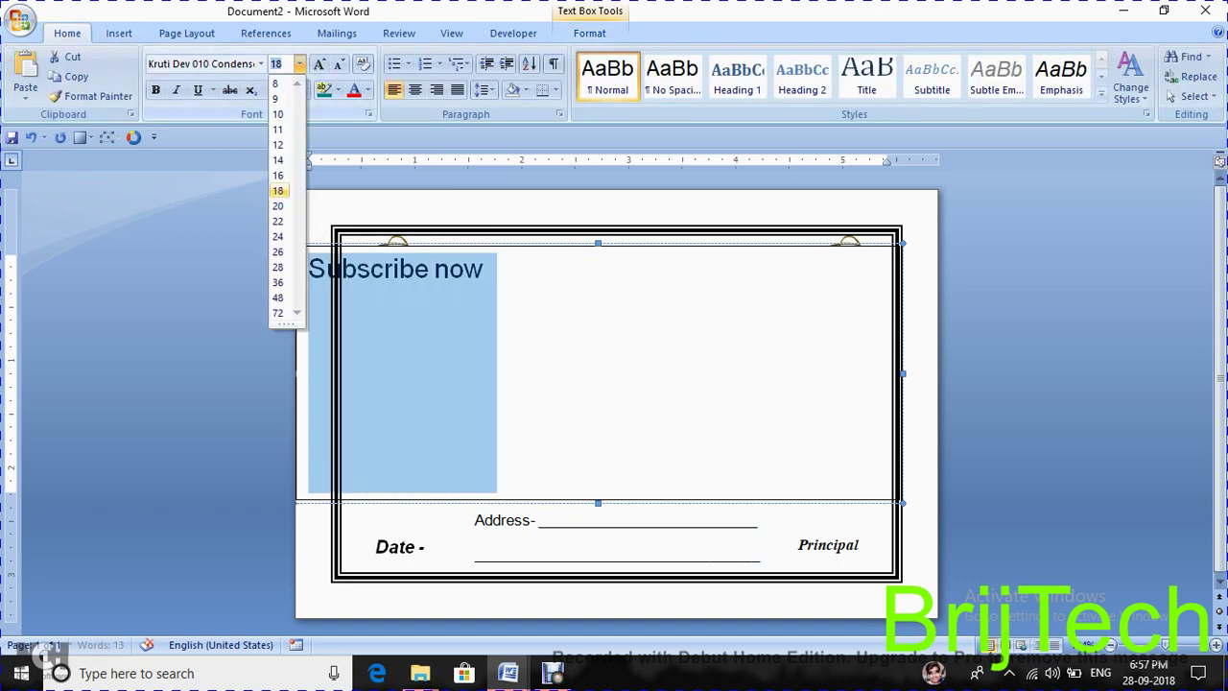
{"action": "left_click", "coordinate": [278, 313]}
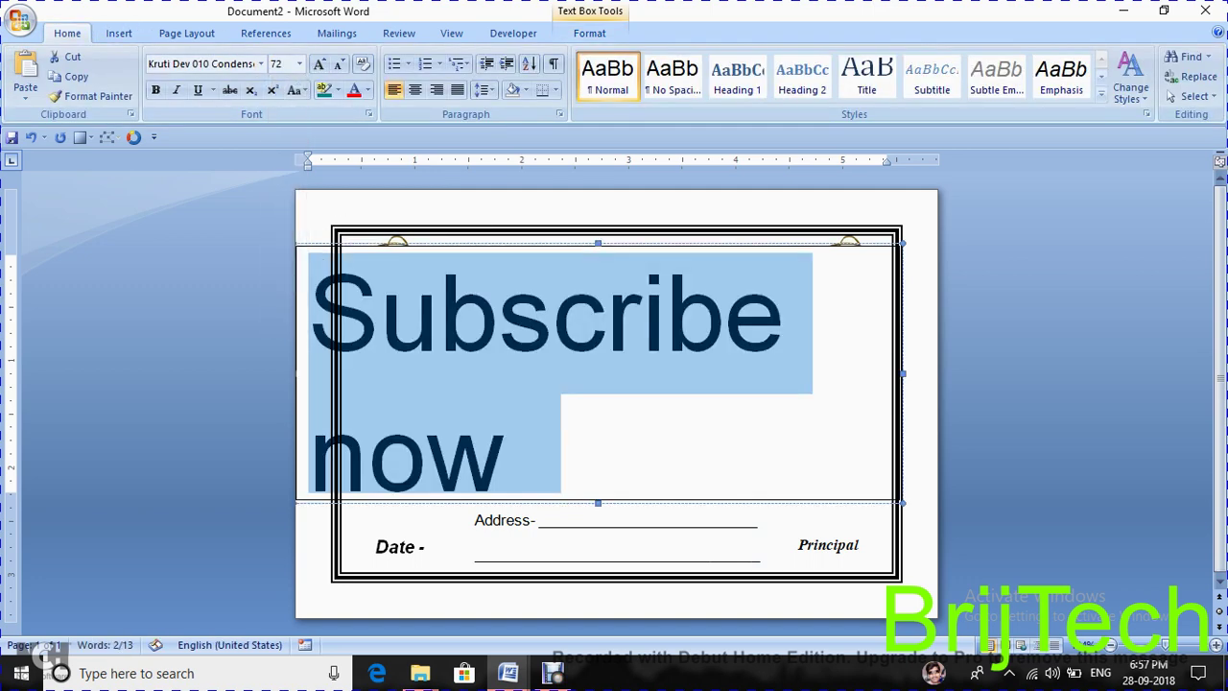
{"action": "left_click", "coordinate": [503, 456]}
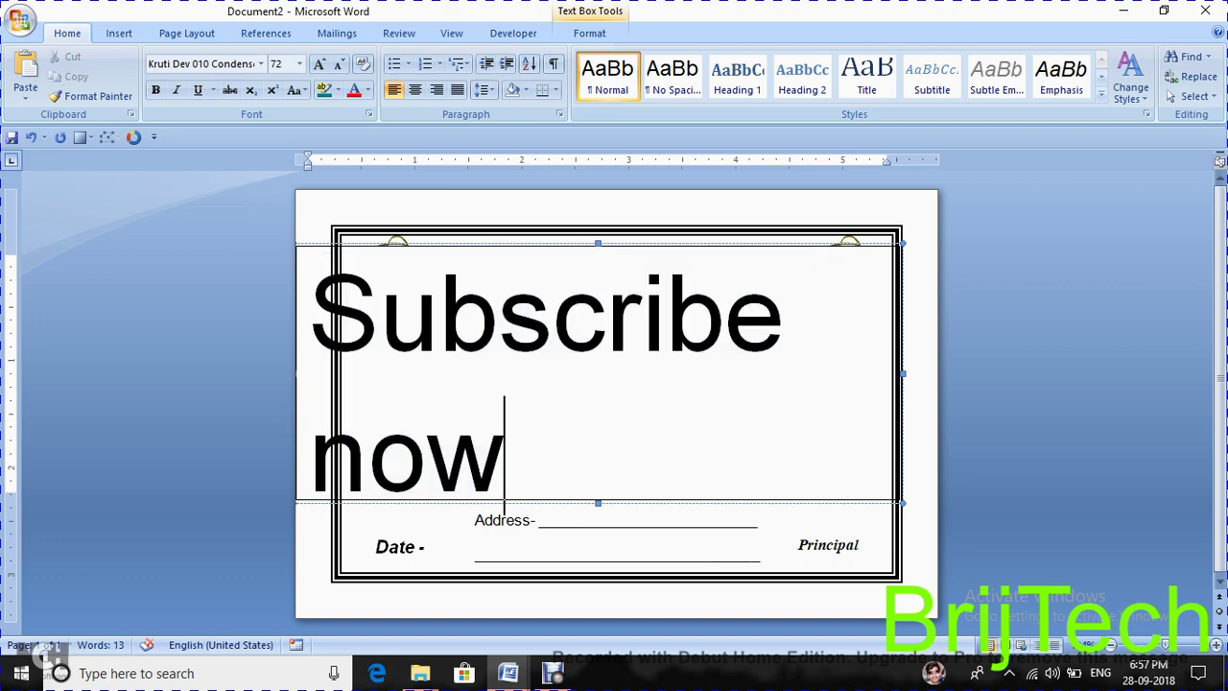
{"action": "key", "text": "ctrl+z"}
{"action": "key", "text": "ctrl+z"}
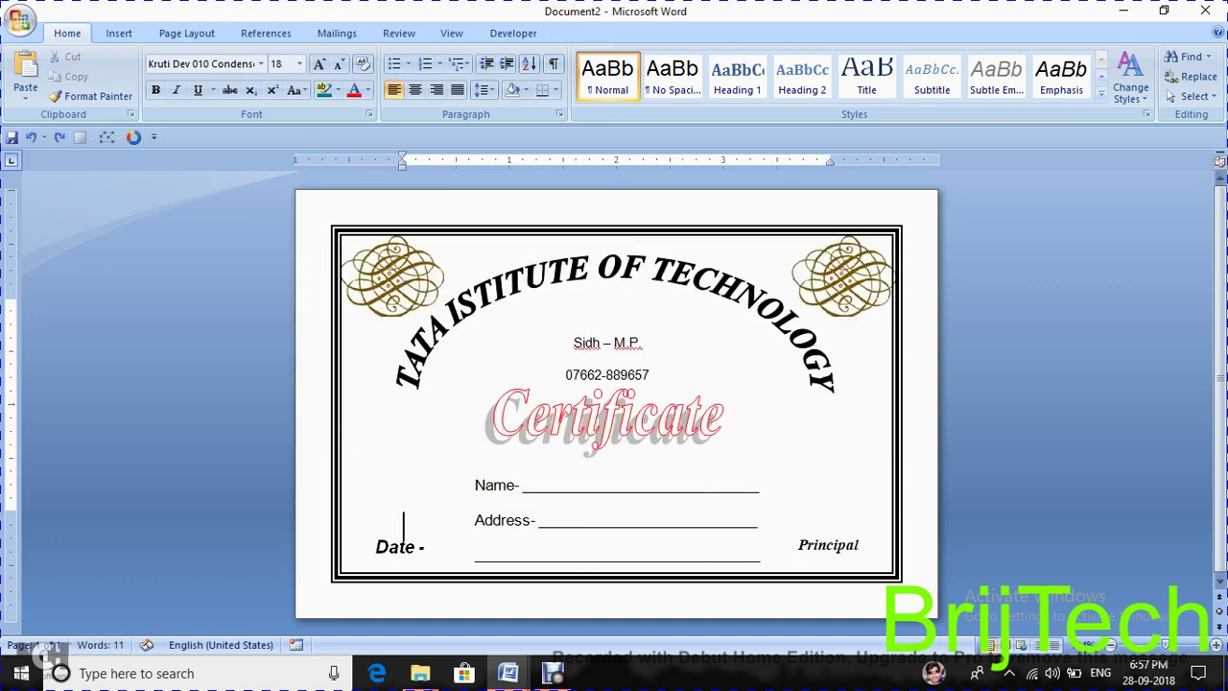